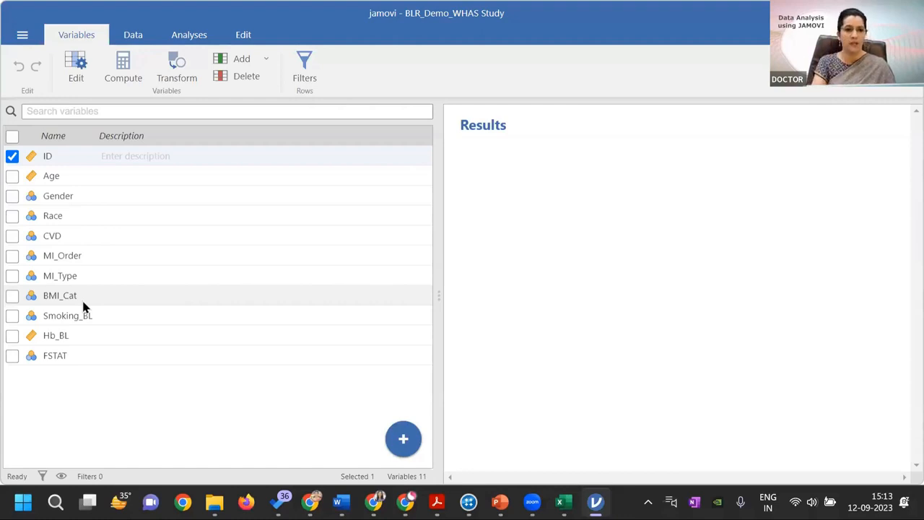
Show the data sheet and look through its columns across to FSTAT
click(187, 38)
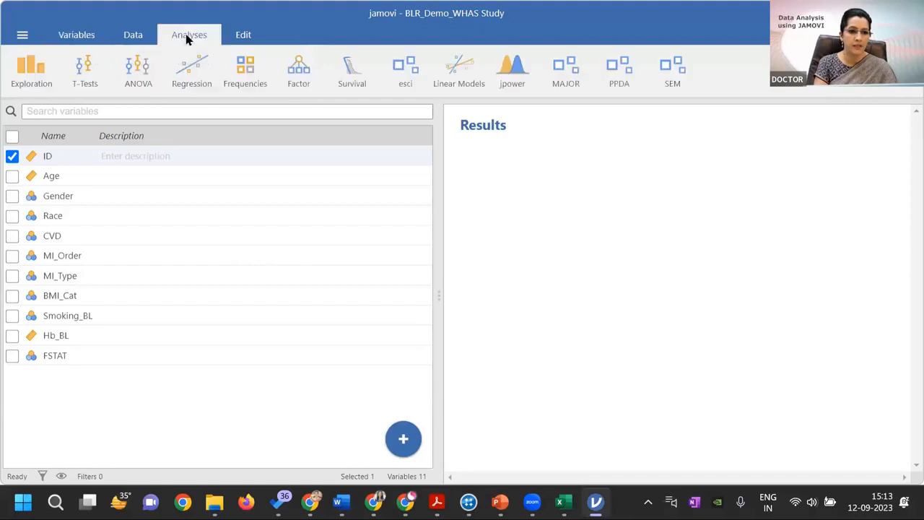
click(142, 41)
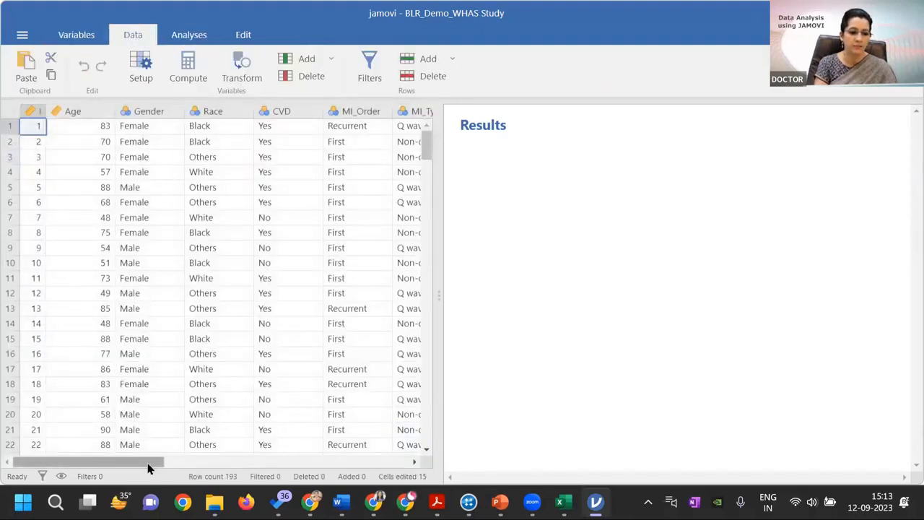
drag(149, 462, 268, 453)
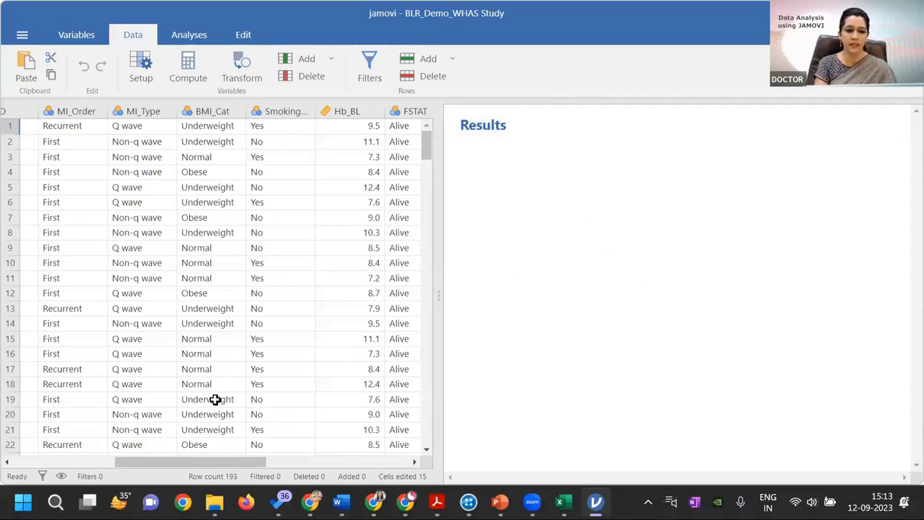
drag(226, 466, 256, 468)
Start a binomial logistic regression analysis for two outcomes
click(189, 39)
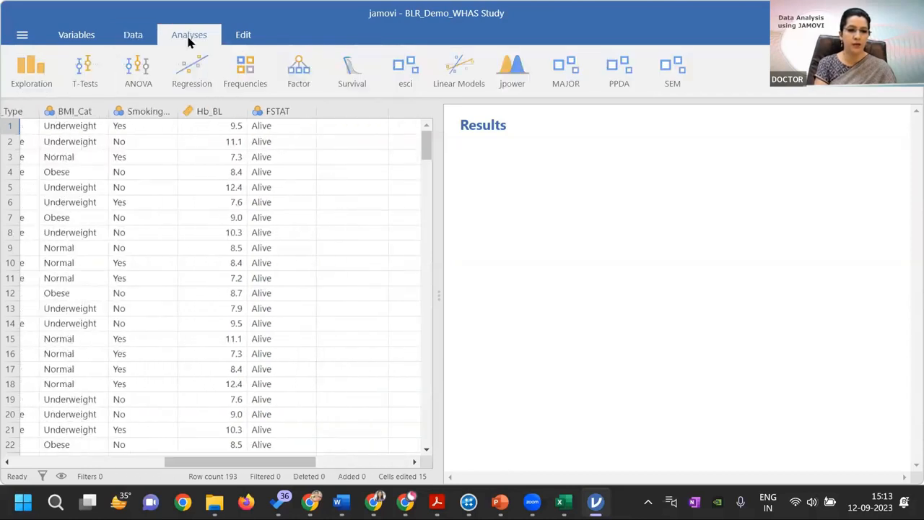
click(194, 72)
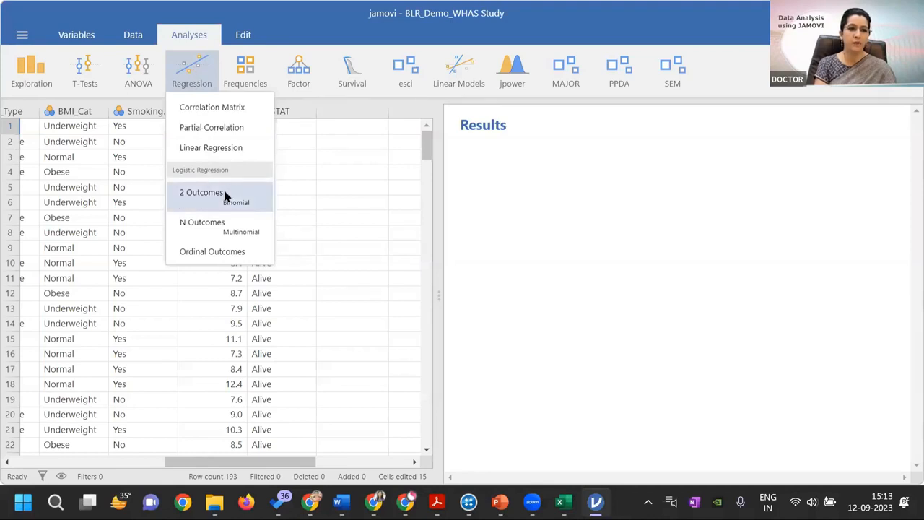
click(630, 220)
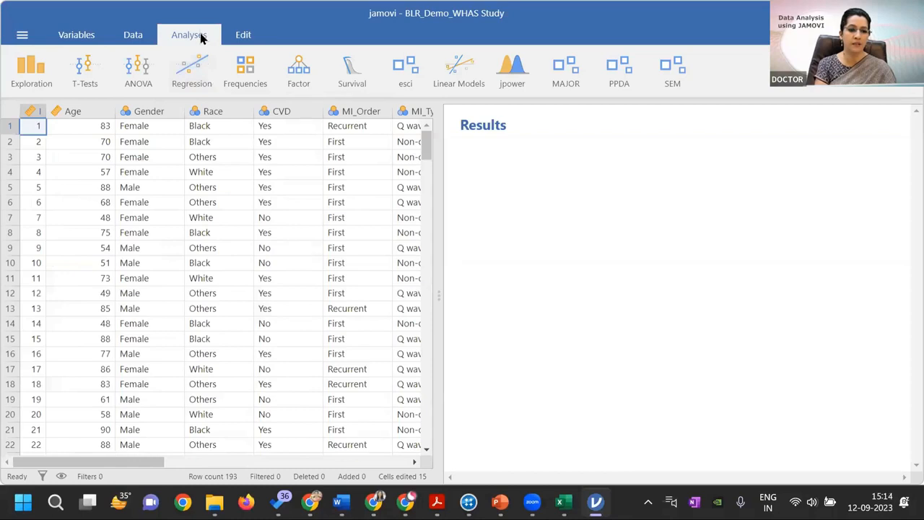
click(195, 81)
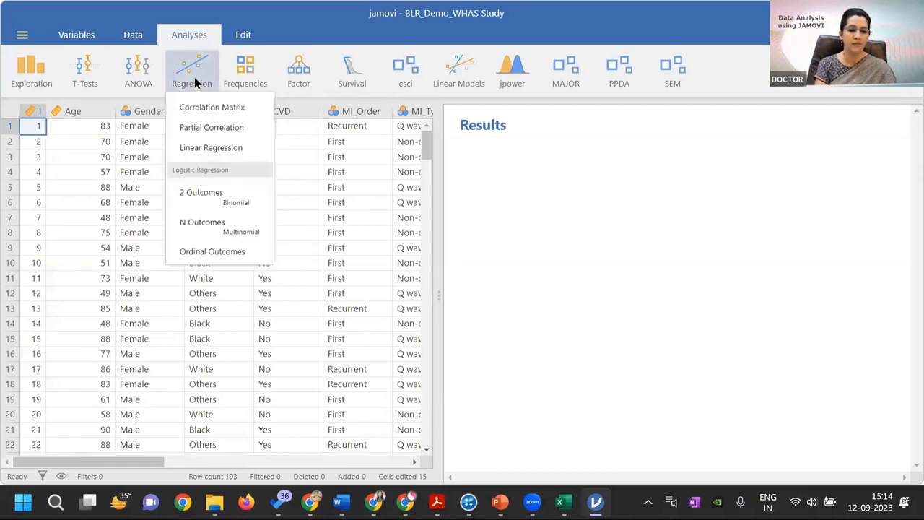
click(227, 199)
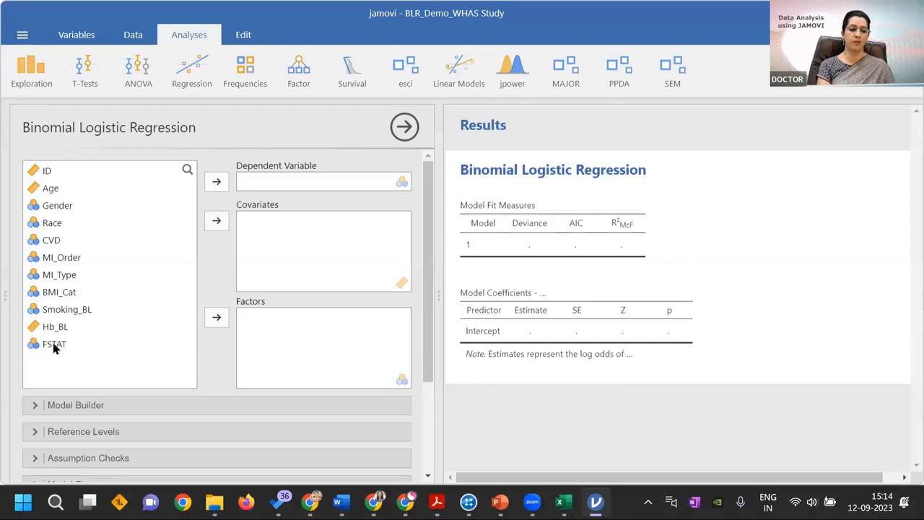
Assign FSTAT as the dependent variable and Age as a covariate of the logistic regression
click(54, 348)
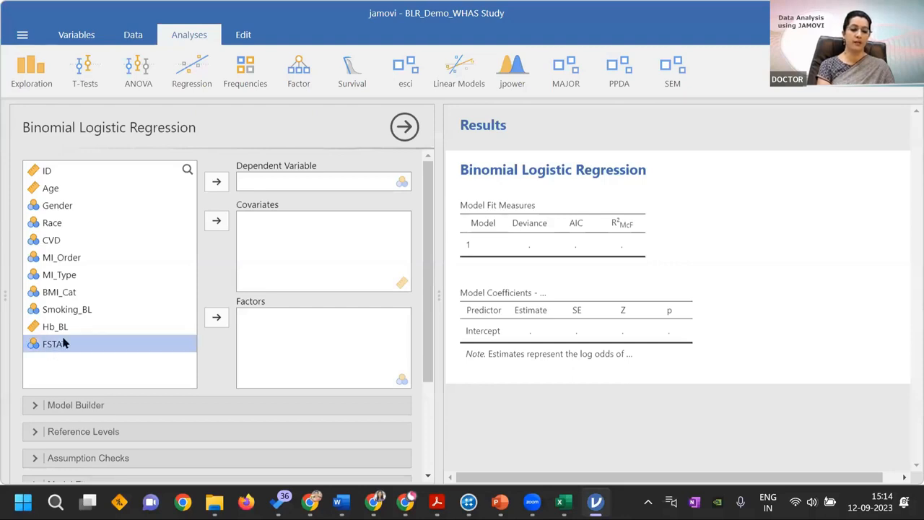
click(217, 182)
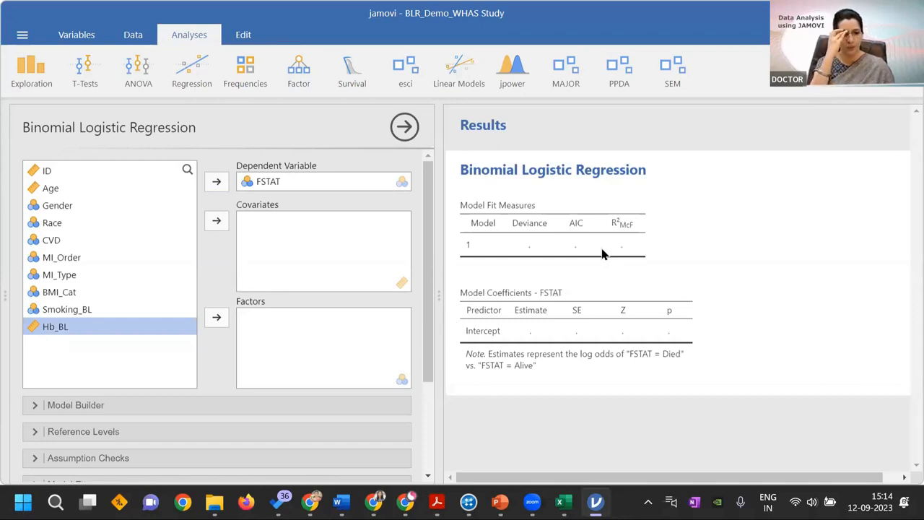
click(57, 189)
click(217, 221)
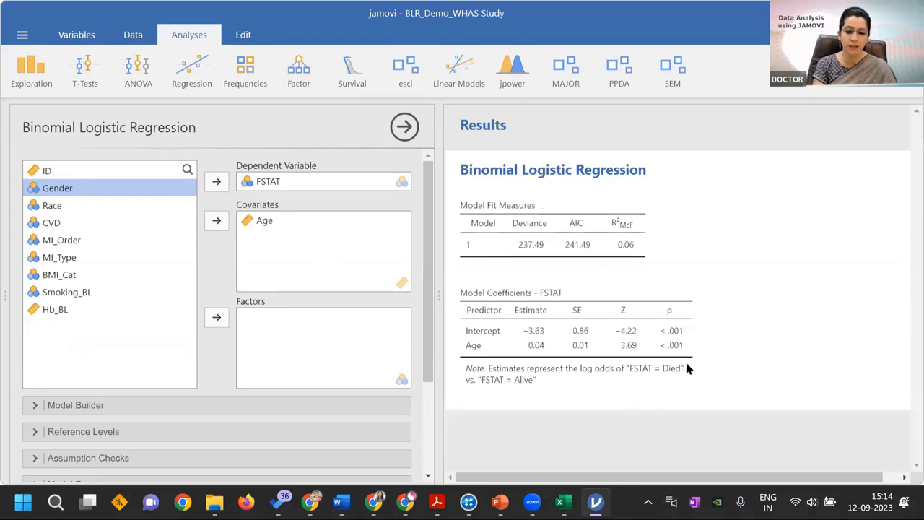
Remove Age from the covariates of the logistic regression
click(255, 222)
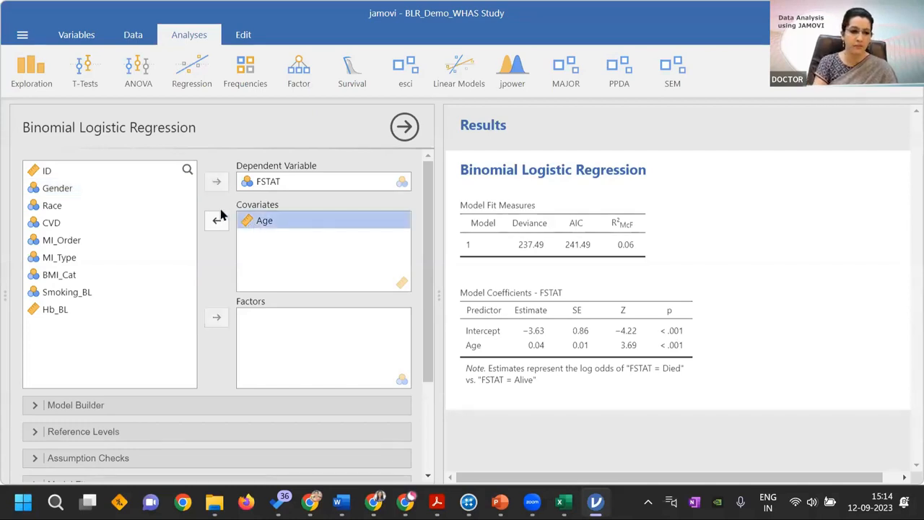
click(217, 220)
click(62, 205)
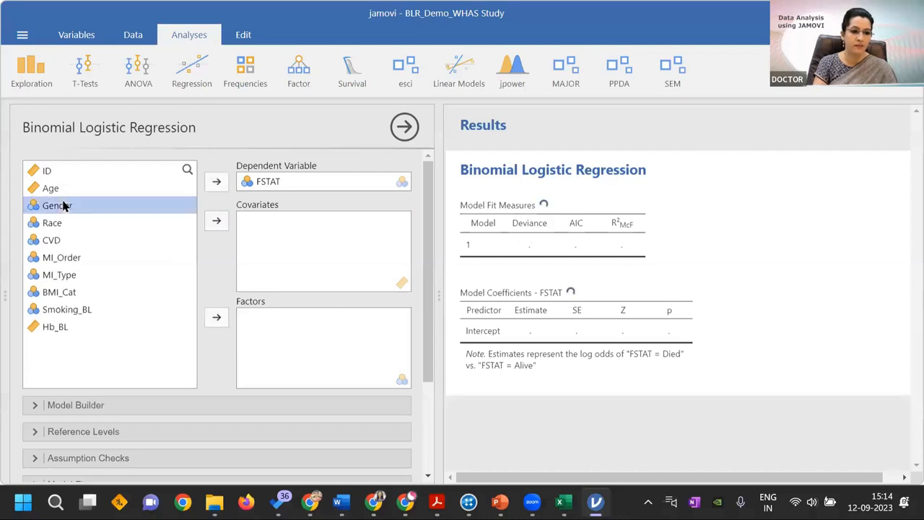
click(218, 221)
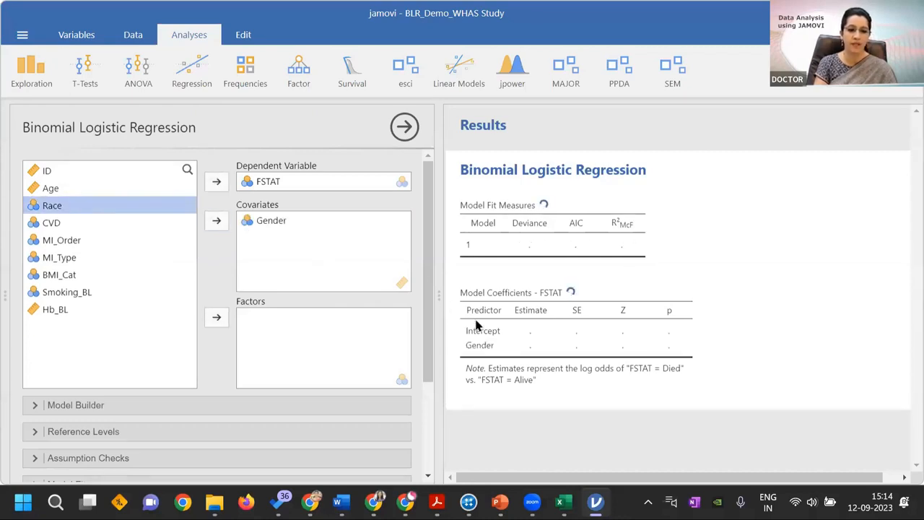
click(252, 222)
click(218, 222)
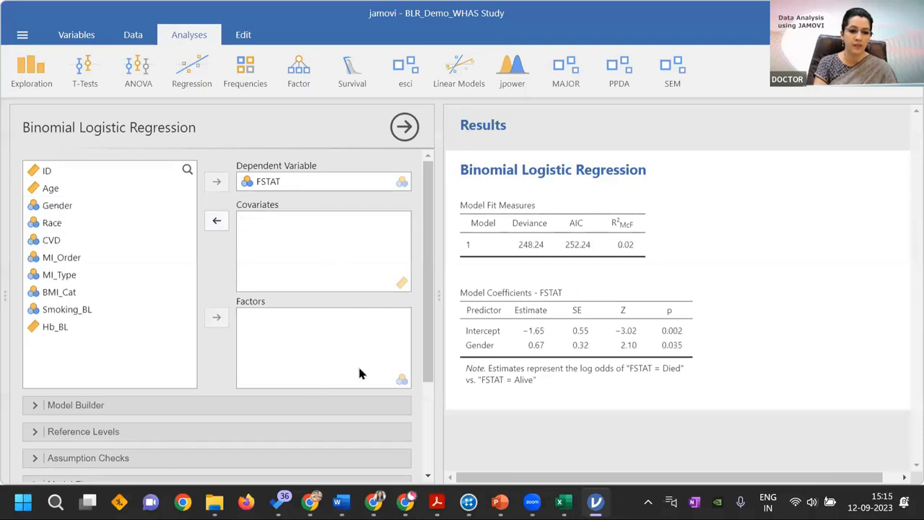
Add Gender to the factors and highlight the Female – Male p-value in the coefficients table
click(72, 206)
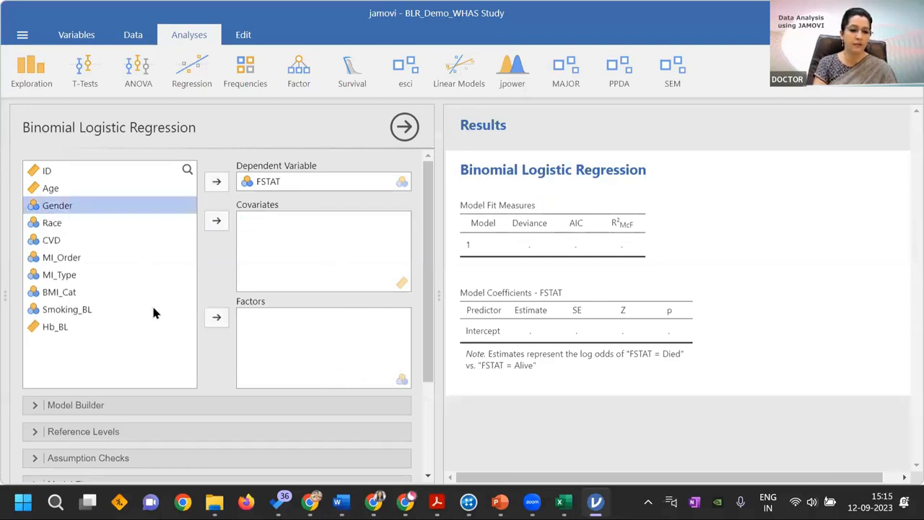
click(217, 317)
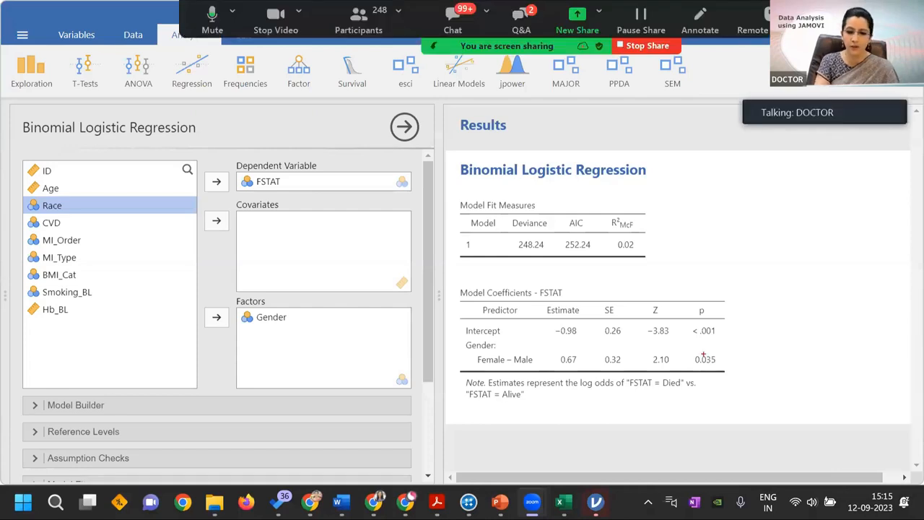
drag(691, 351, 723, 372)
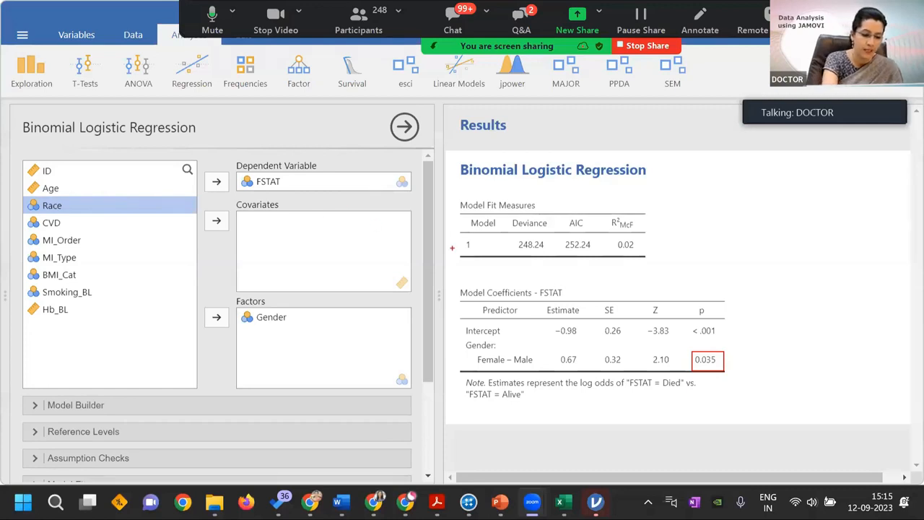
key(Escape)
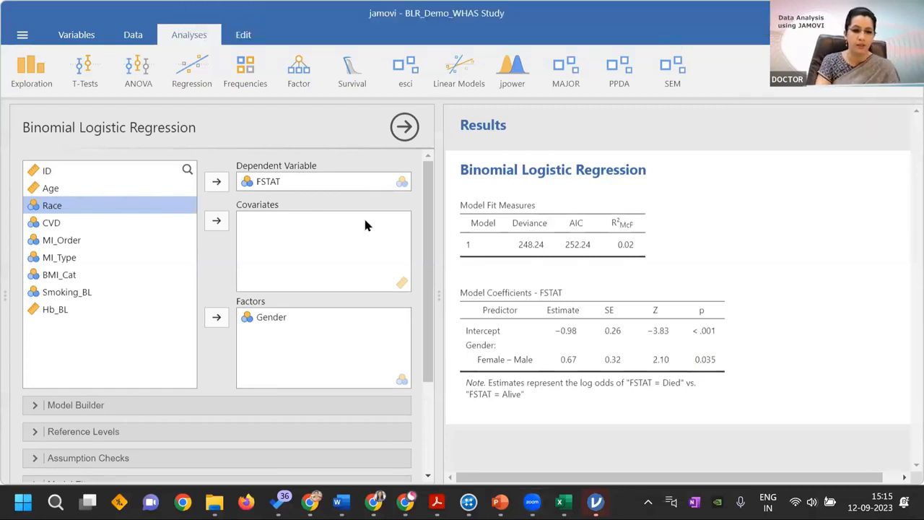
Replace Gender with Race as the only factor in the logistic regression
click(271, 320)
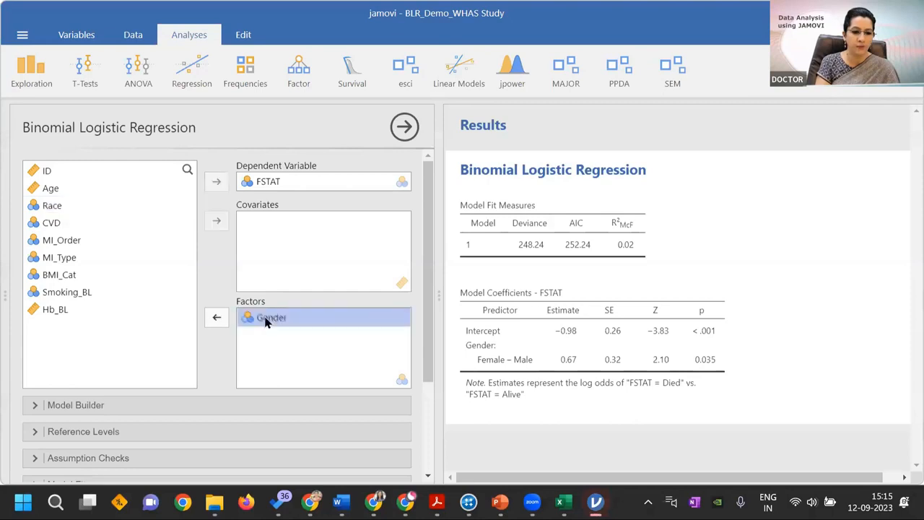
click(255, 319)
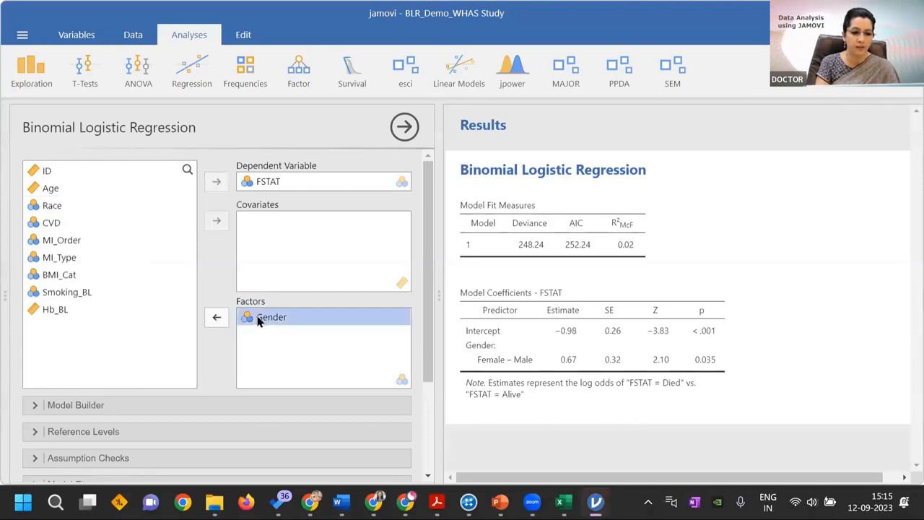
click(215, 319)
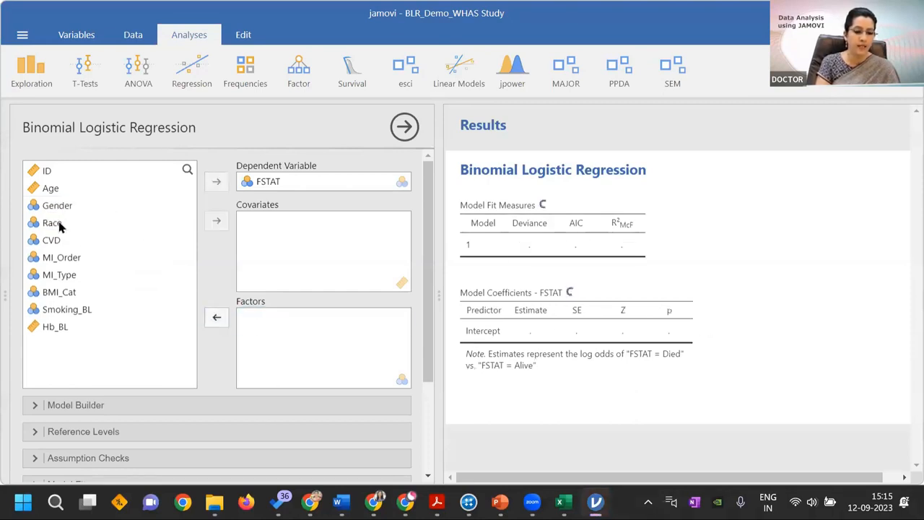
click(159, 226)
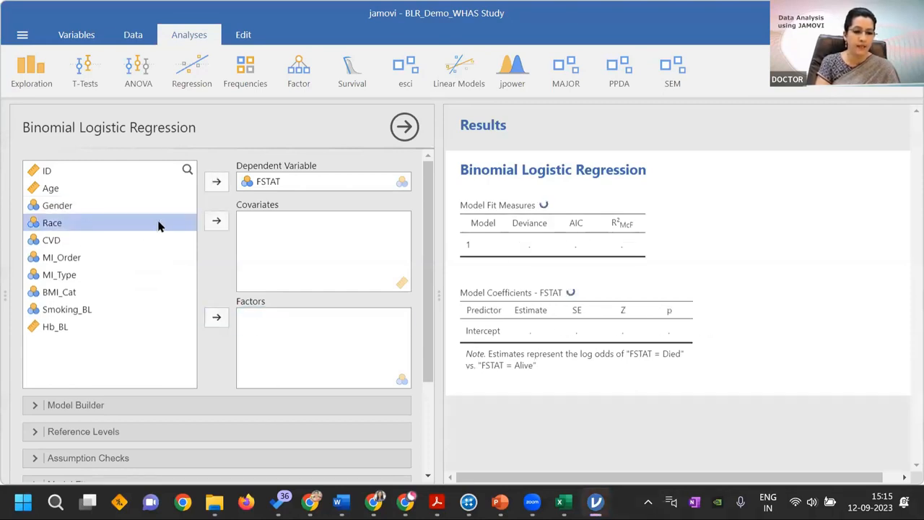
click(216, 320)
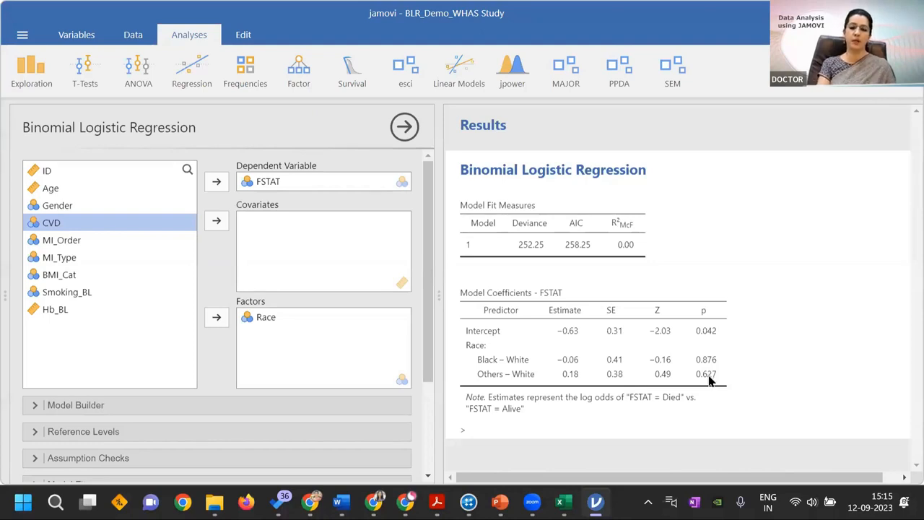
Replace Race with CVD as the only factor in the logistic regression
click(271, 318)
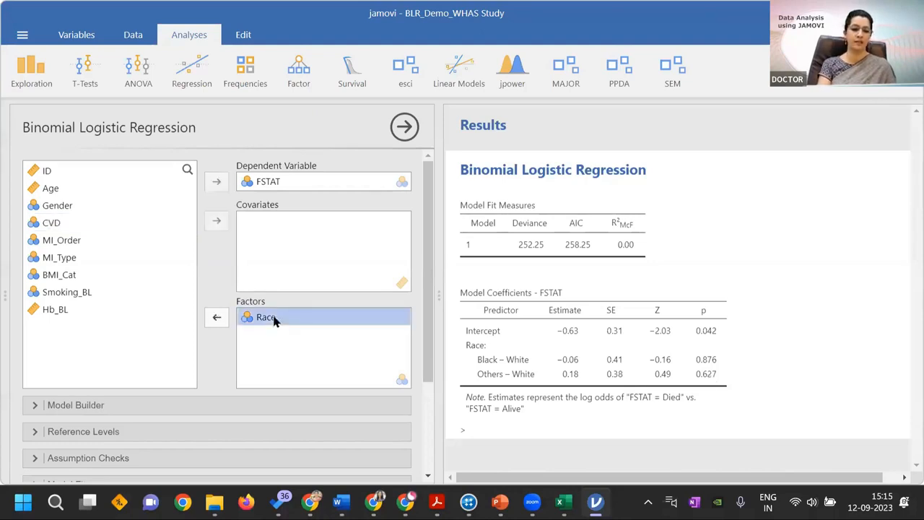
click(217, 319)
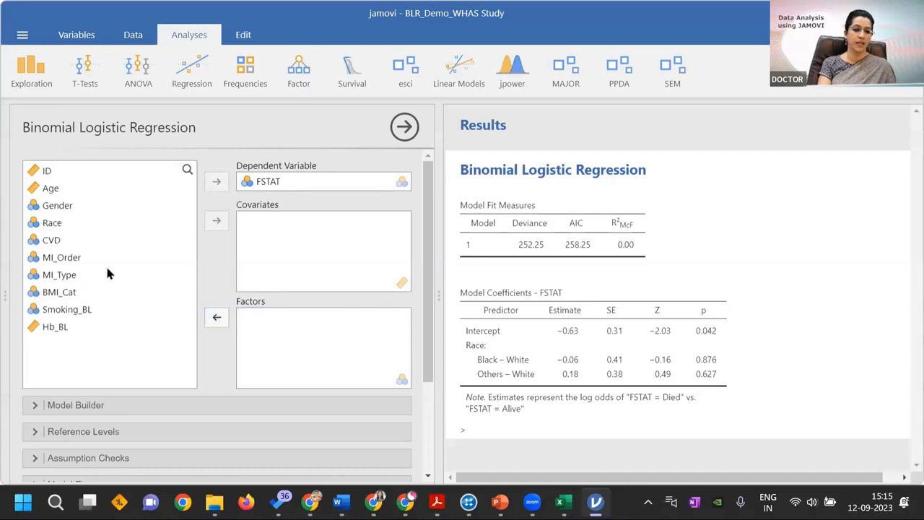
click(58, 245)
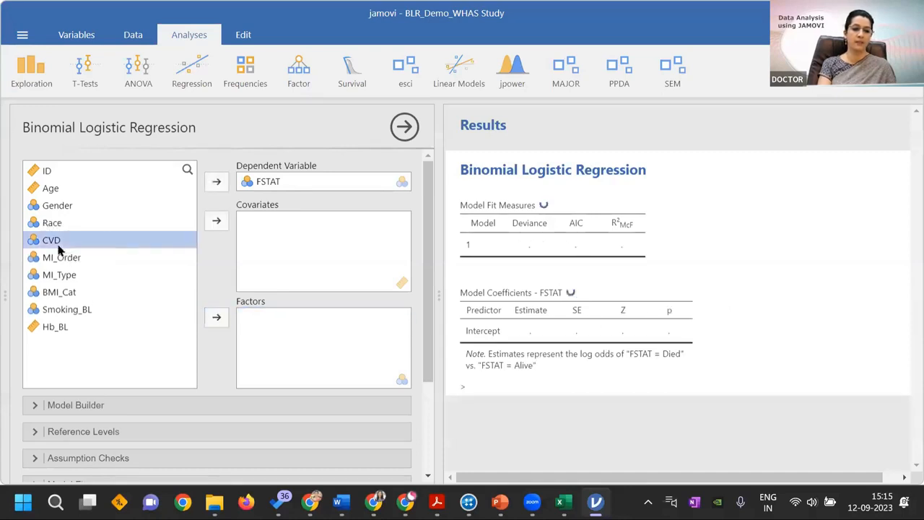
click(216, 319)
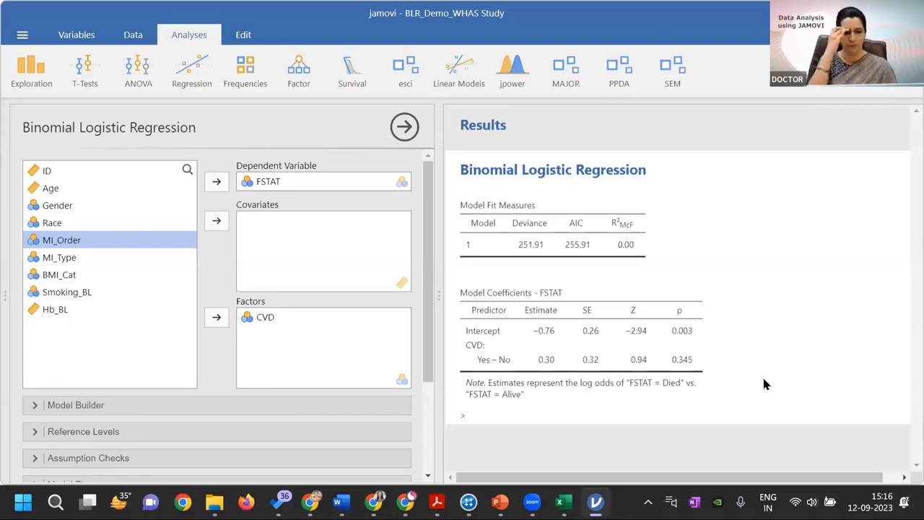
Replace CVD with MI_Order as the only factor in the logistic regression
click(270, 319)
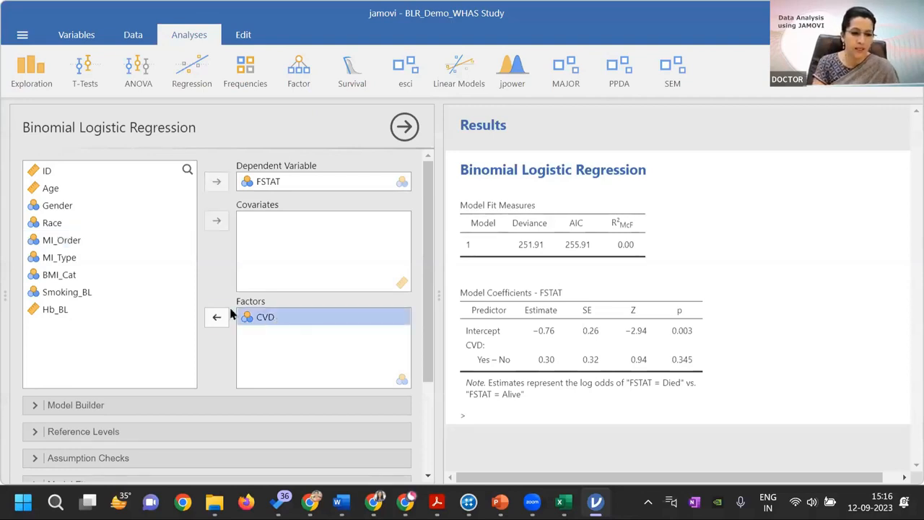
click(218, 316)
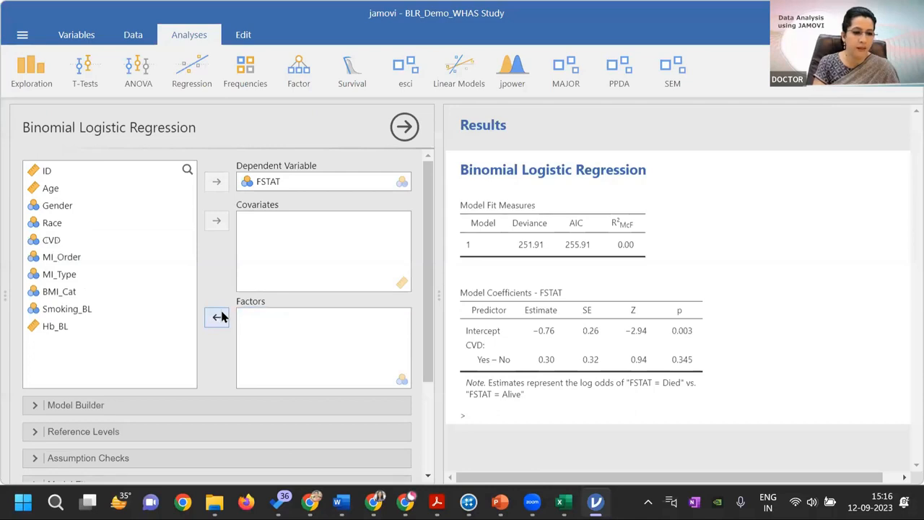
click(65, 261)
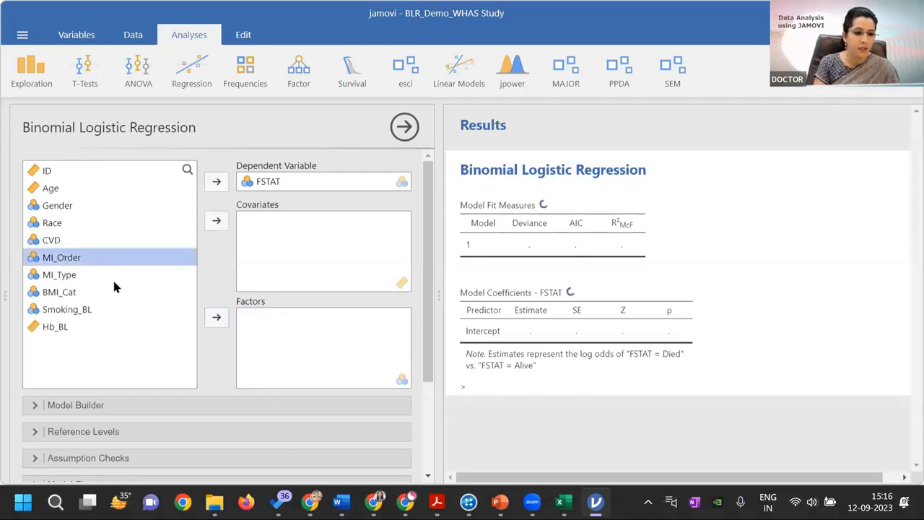
click(216, 317)
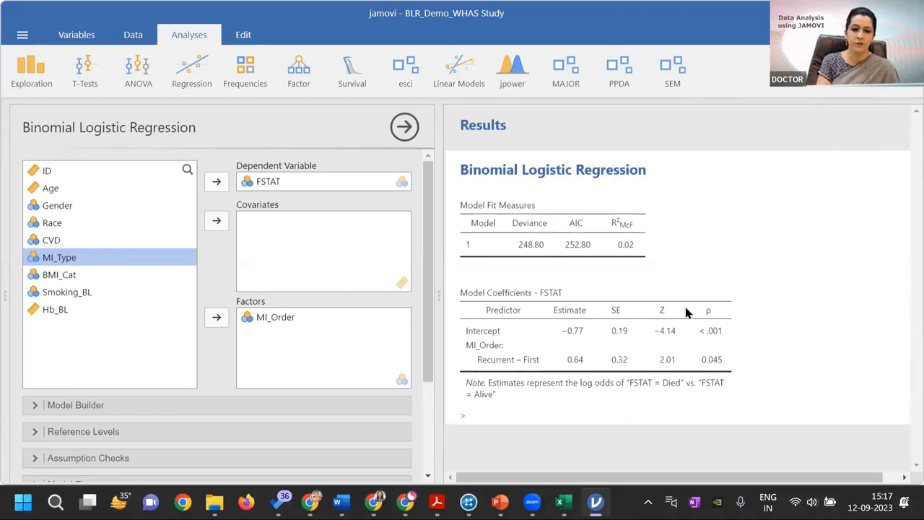
Replace MI_Order with MI_Type as the only factor in the logistic regression
click(263, 320)
click(219, 318)
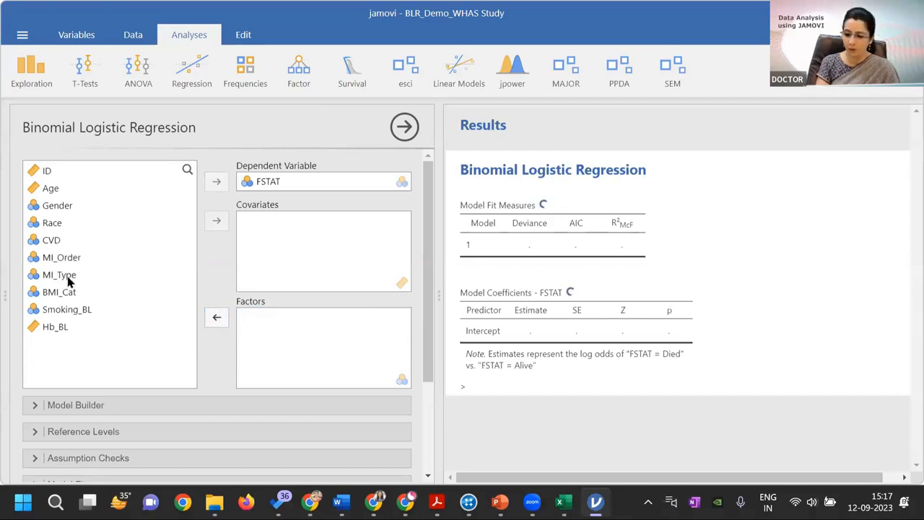
click(62, 279)
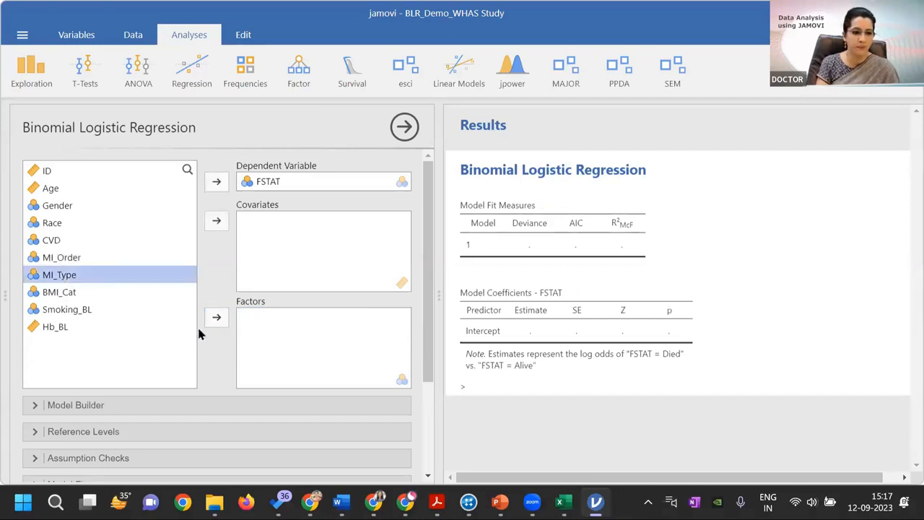
click(217, 319)
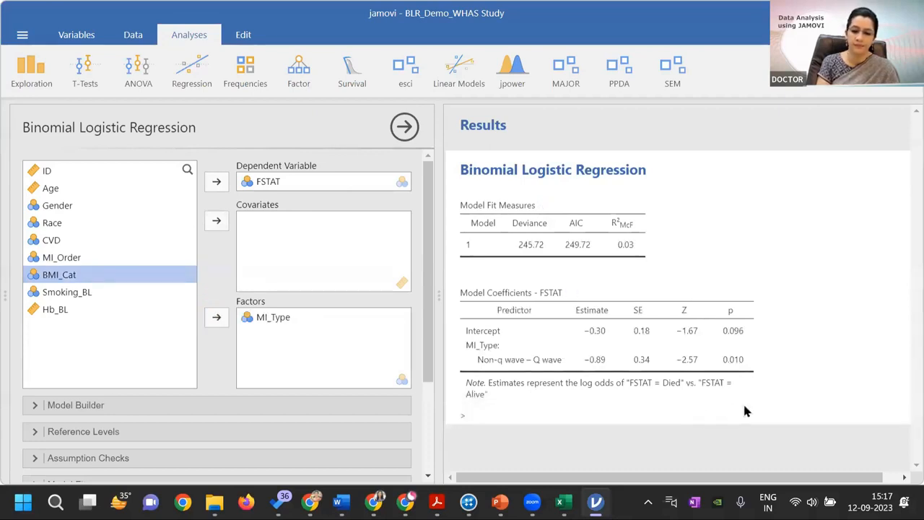
Replace MI_Type with BMI_Cat as the only factor in the logistic regression
click(277, 318)
click(217, 320)
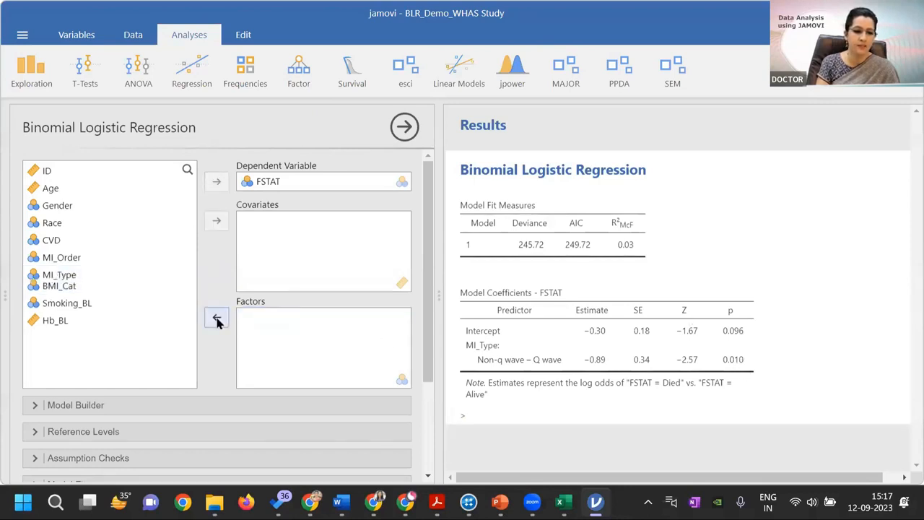
click(66, 293)
click(217, 319)
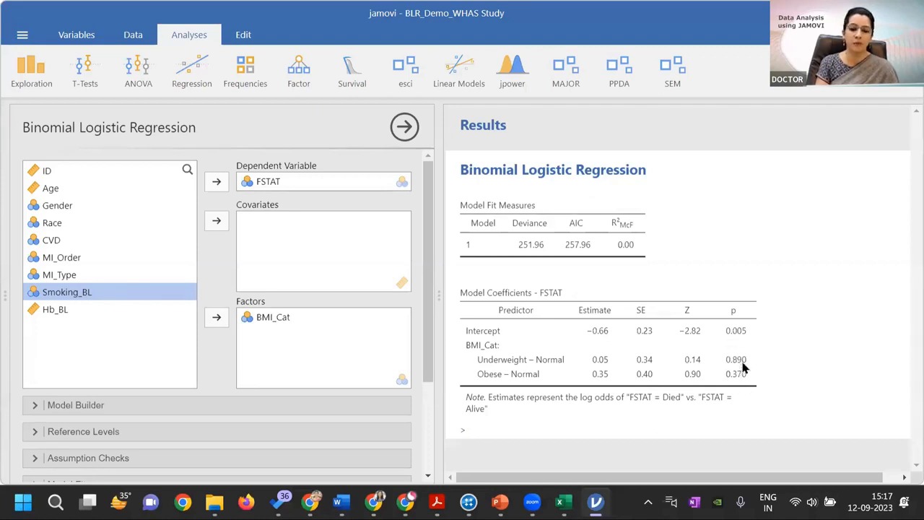
Replace BMI_Cat with Smoking_BL as the only factor in the logistic regression
click(281, 321)
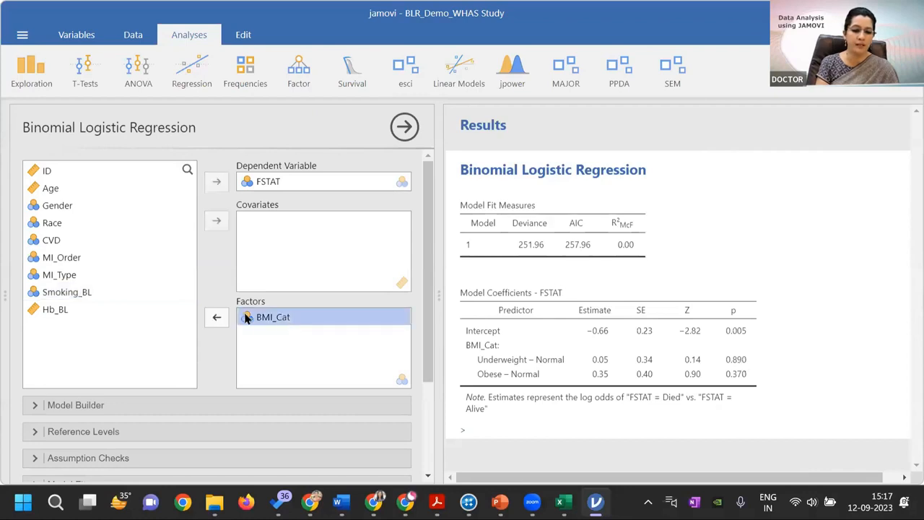
click(217, 317)
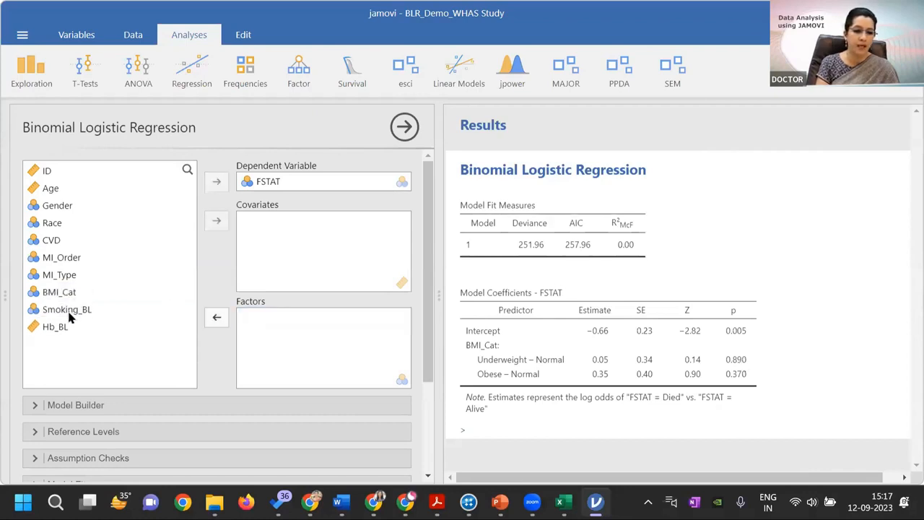
click(68, 312)
click(217, 318)
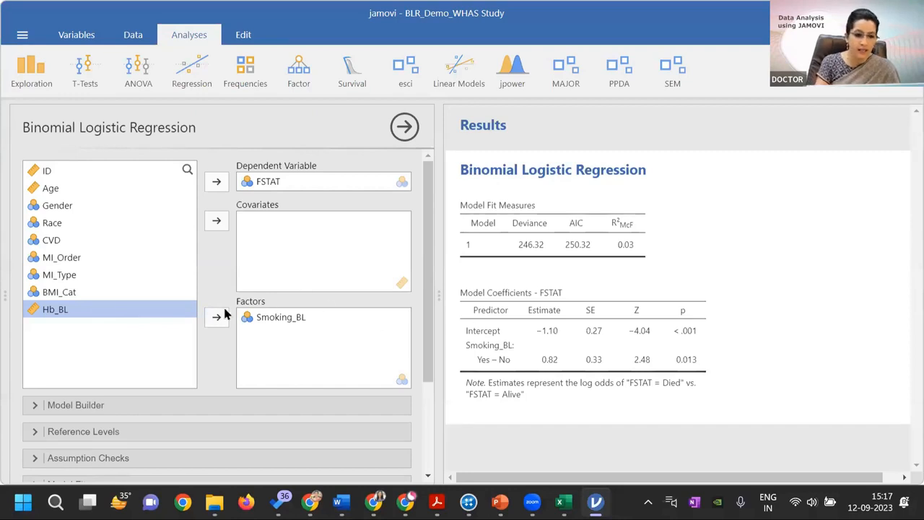
Remove Smoking_BL from the factors and add Hb_BL as the only covariate in the logistic regression
click(256, 321)
click(217, 318)
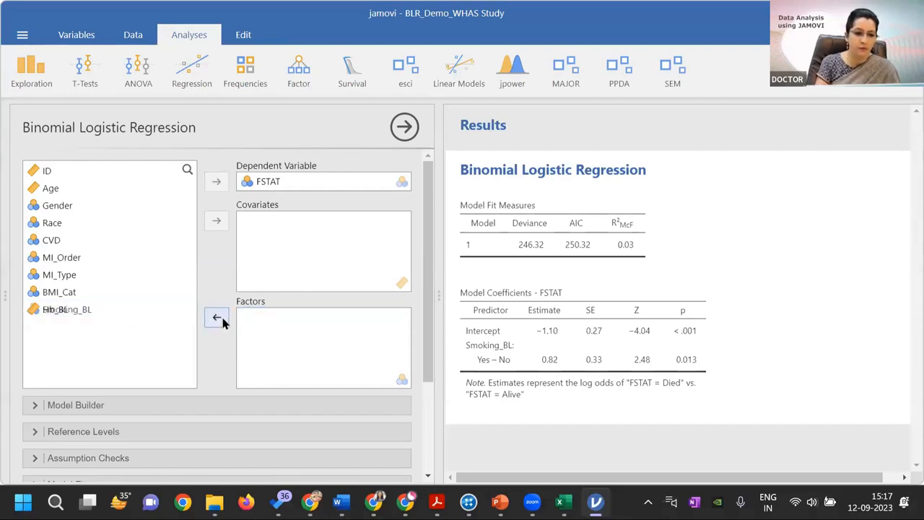
click(71, 325)
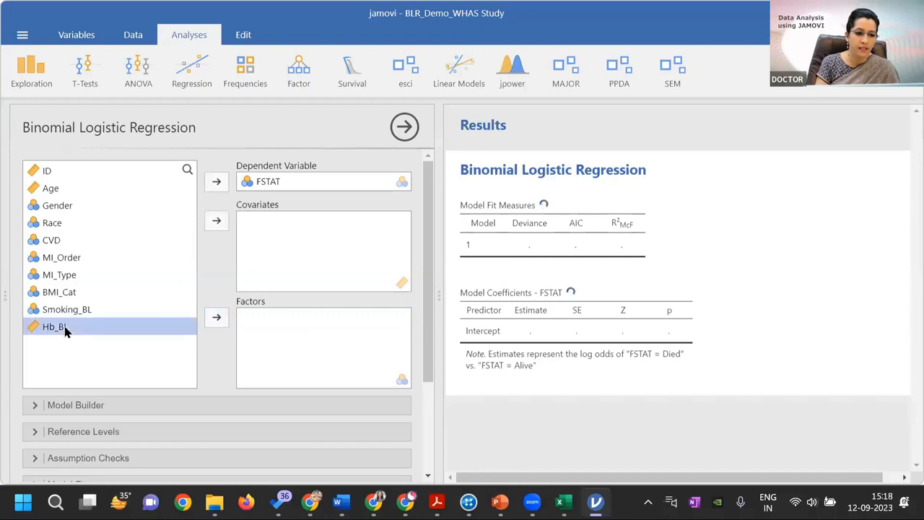
click(217, 222)
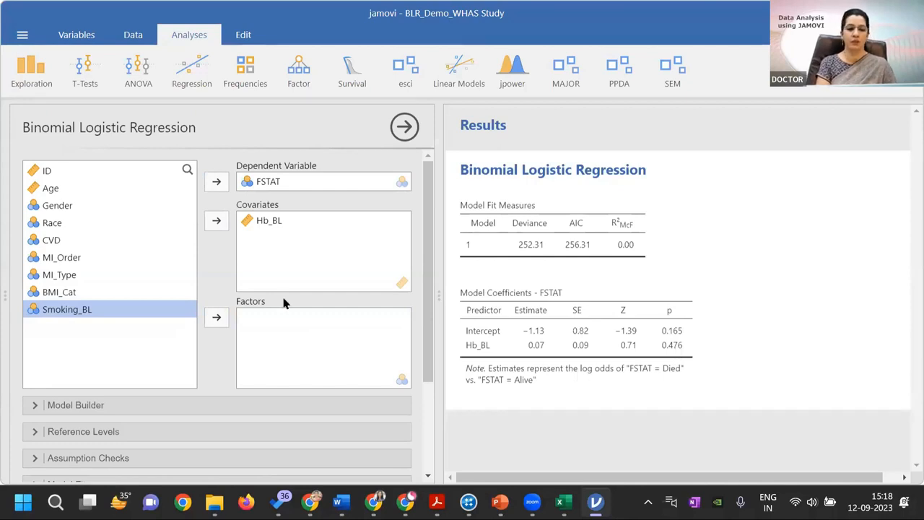
Replace Hb_BL with Age as the covariate in the logistic regression
click(269, 221)
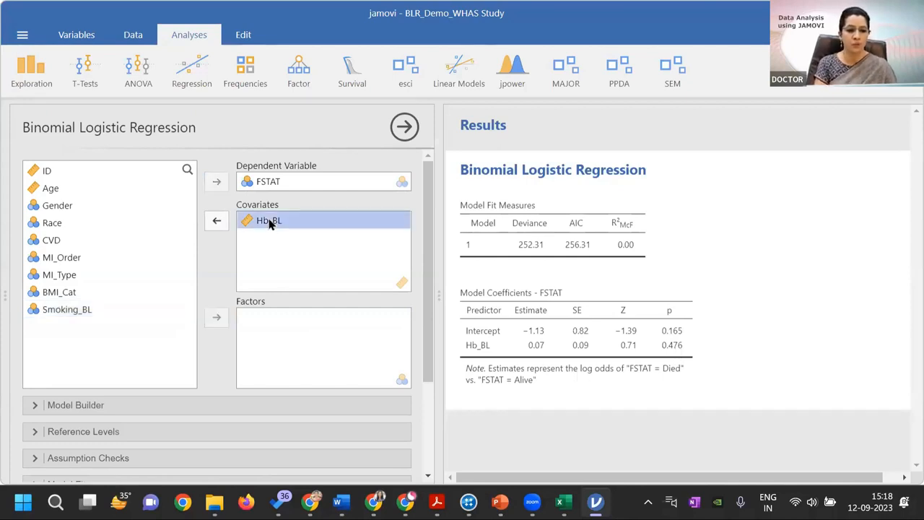
click(216, 223)
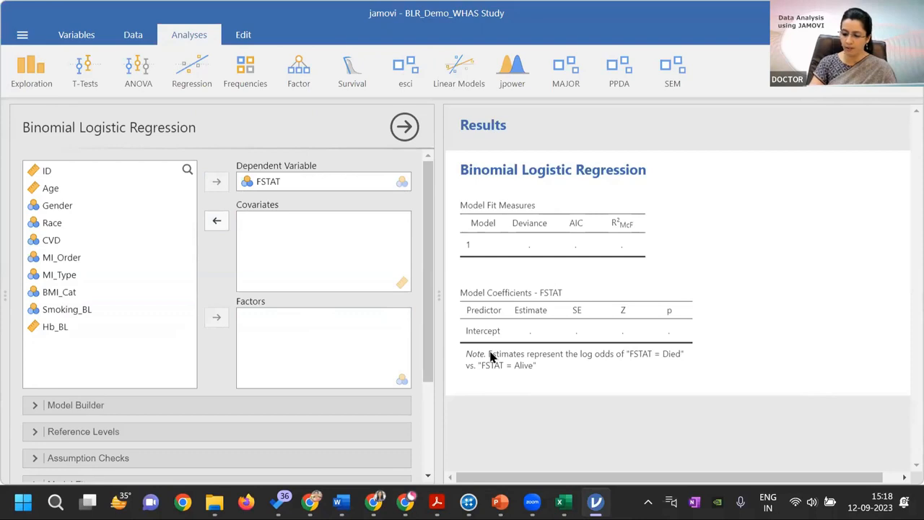
click(64, 192)
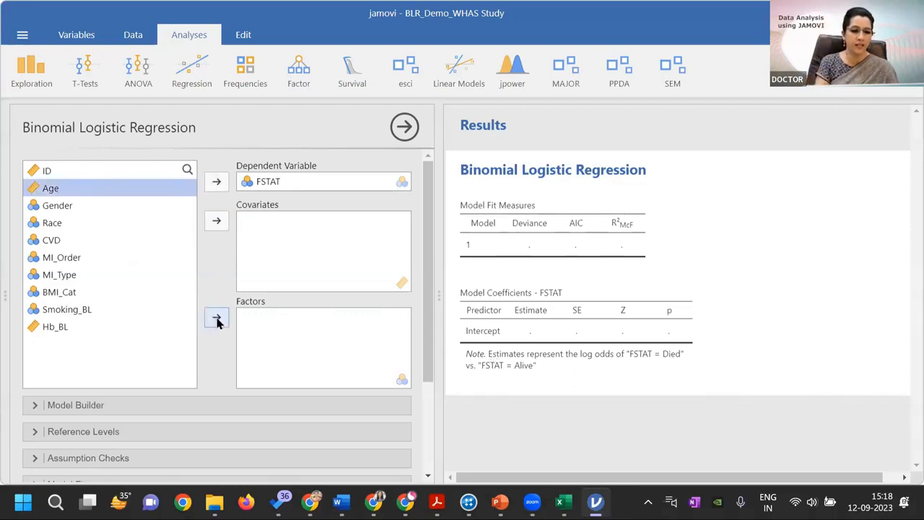
click(217, 221)
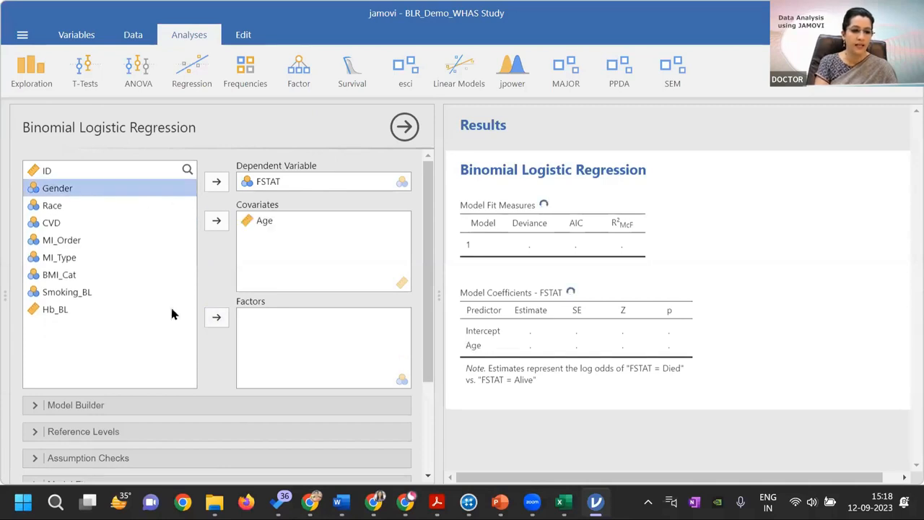
Add Gender, MI_Order, MI_Type and Smoking_BL as factors alongside the Age covariate in the logistic regression
click(217, 319)
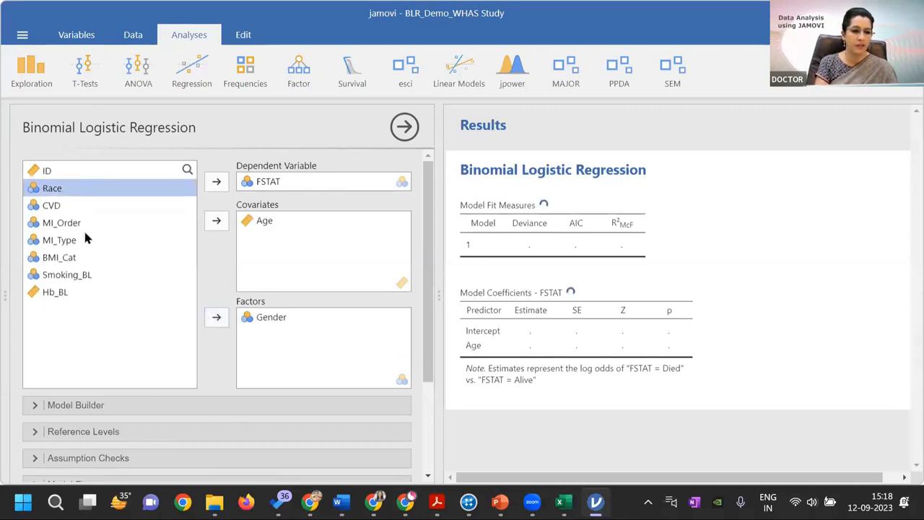
click(76, 226)
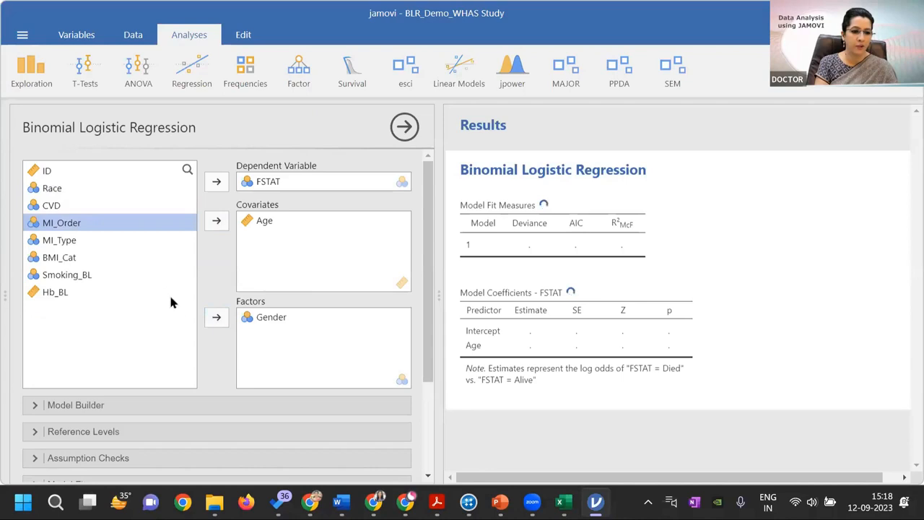
click(216, 319)
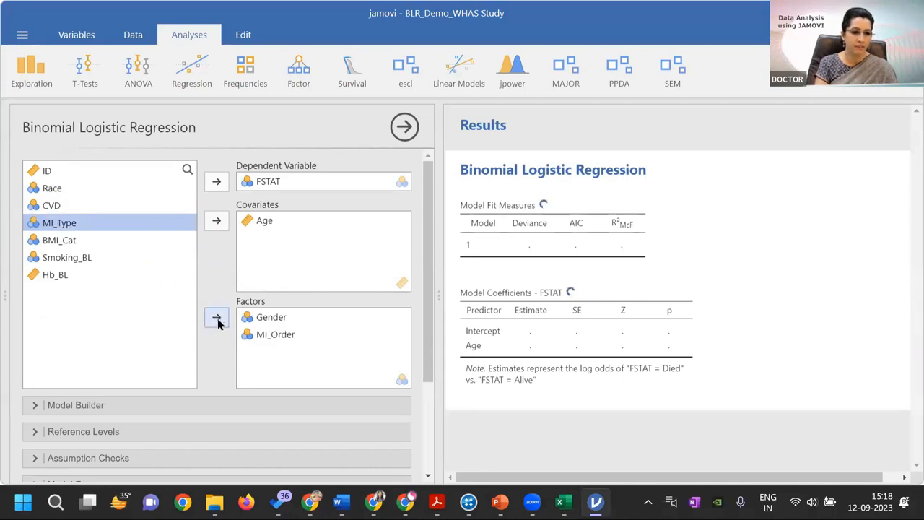
click(216, 318)
click(86, 243)
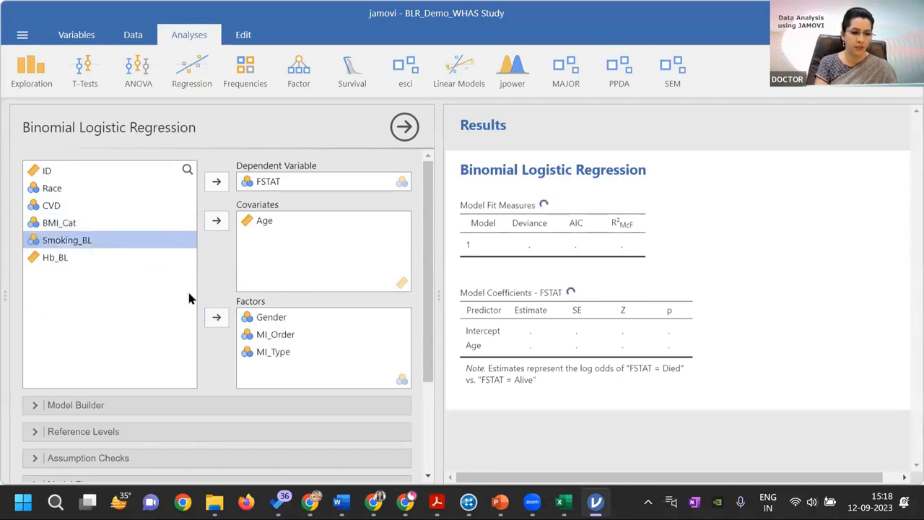
click(215, 319)
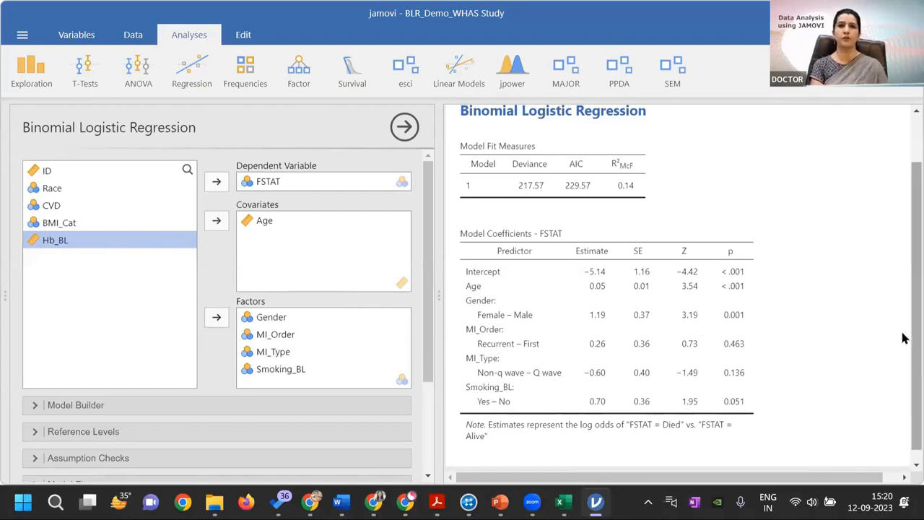
Review the multivariable coefficients and the predictor blocks in the Model Builder
scroll(905, 341, down, 1)
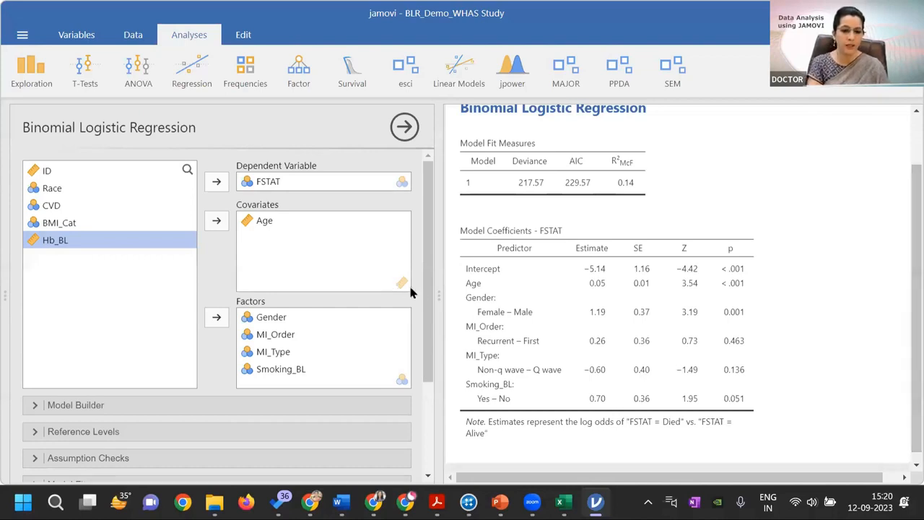
drag(428, 299, 426, 318)
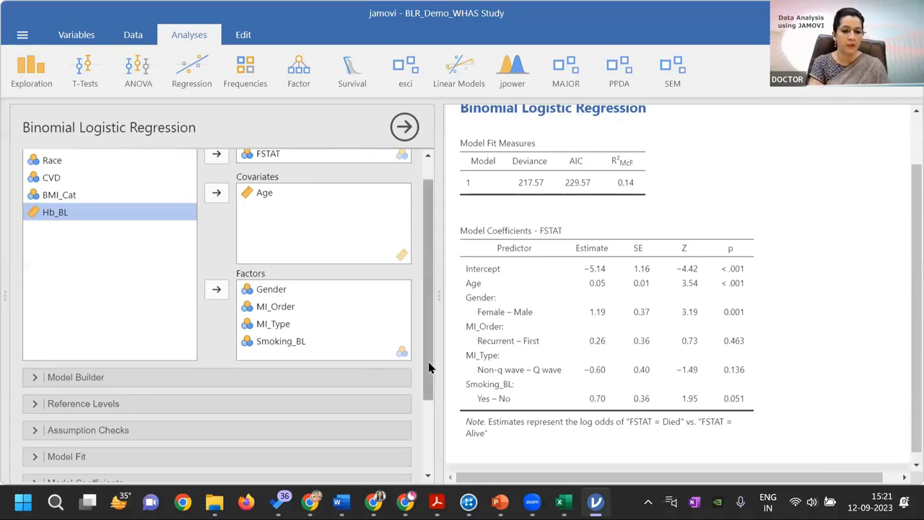
scroll(428, 362, down, 1)
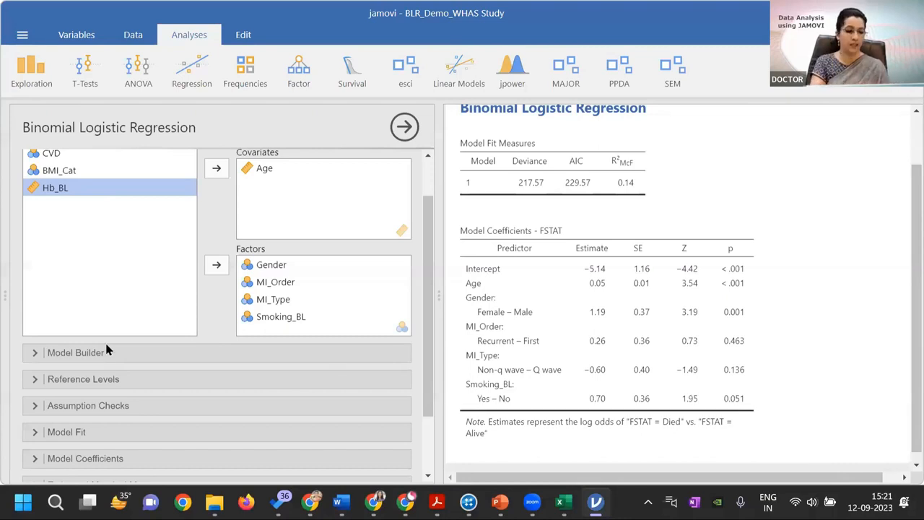
click(106, 352)
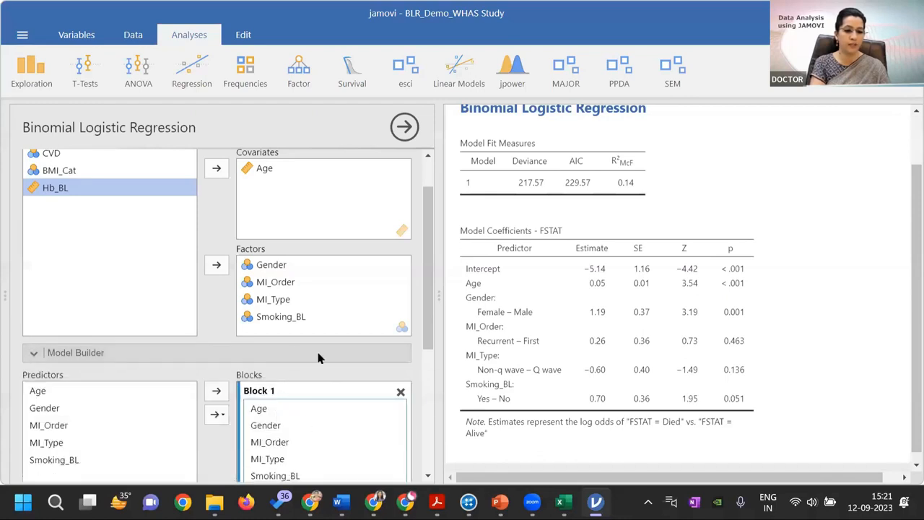
click(105, 354)
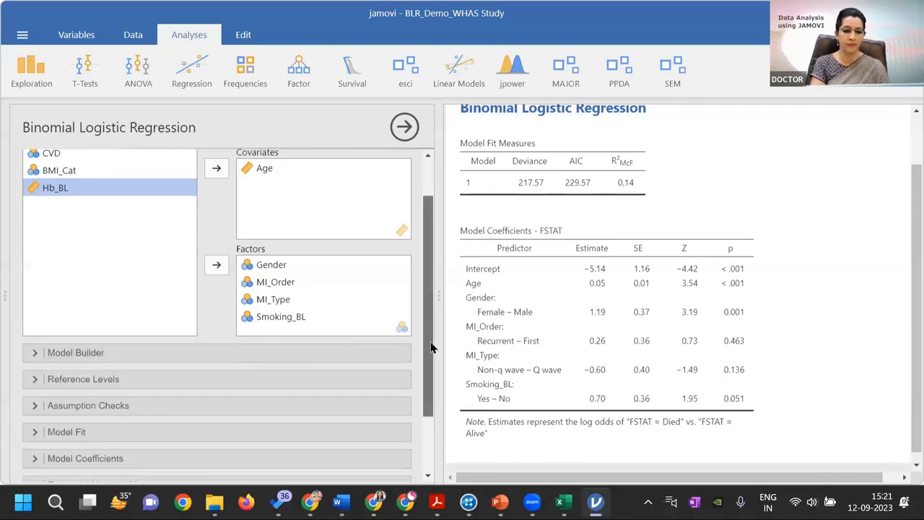
Set the reference levels to Recurrent for MI_Order and Yes for Smoking_BL
scroll(430, 347, down, 1)
click(122, 347)
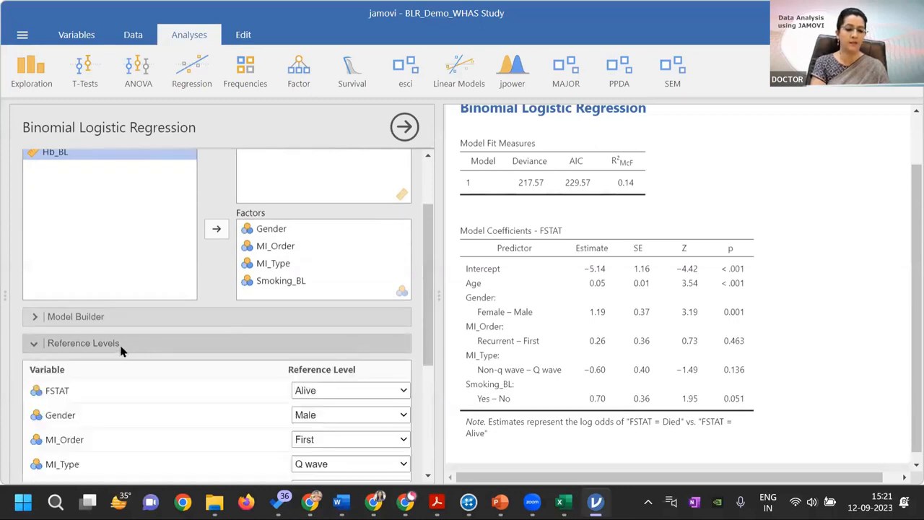
drag(428, 332, 428, 405)
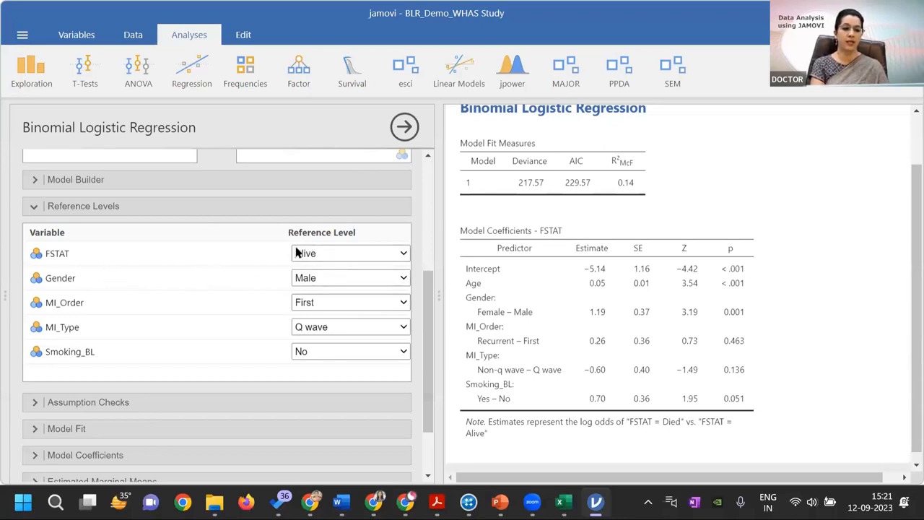
click(402, 256)
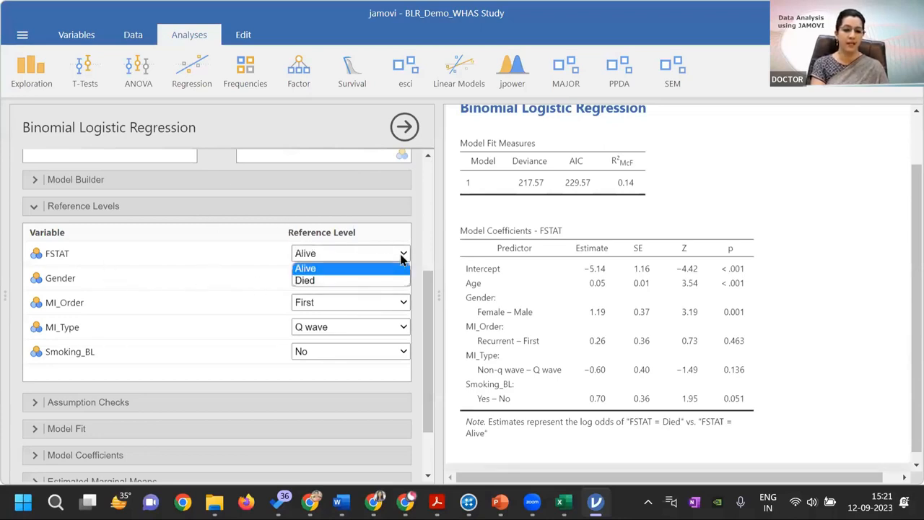
click(401, 257)
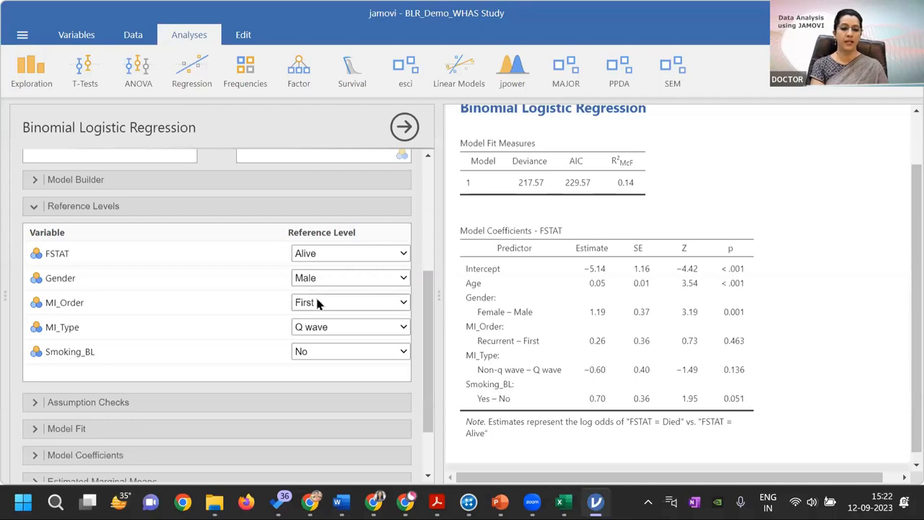
click(403, 306)
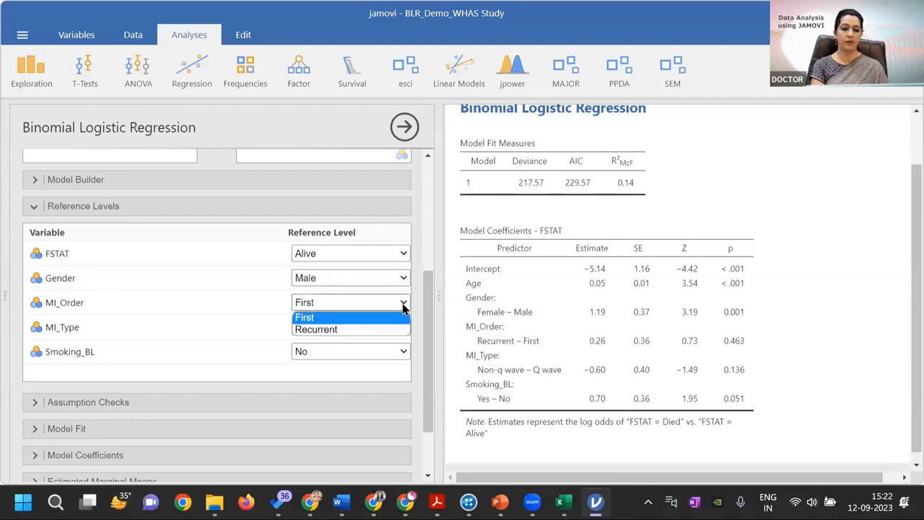
click(403, 306)
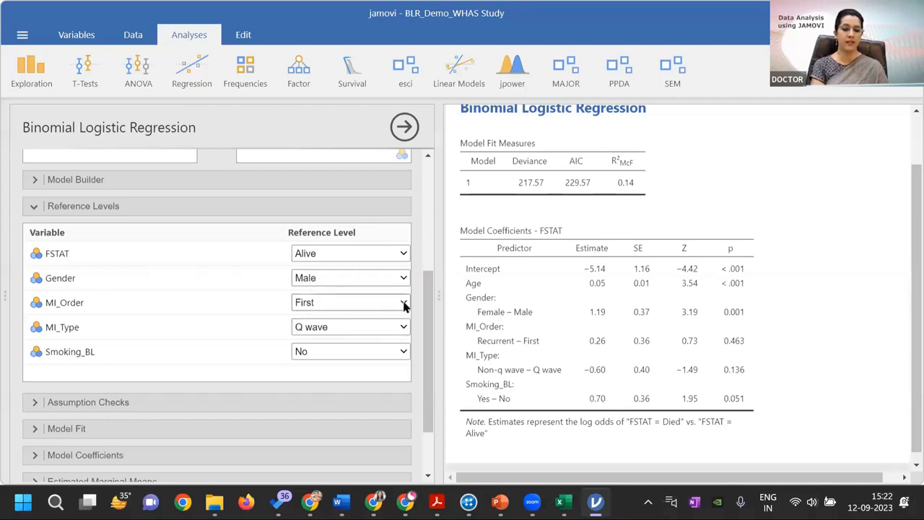
click(403, 306)
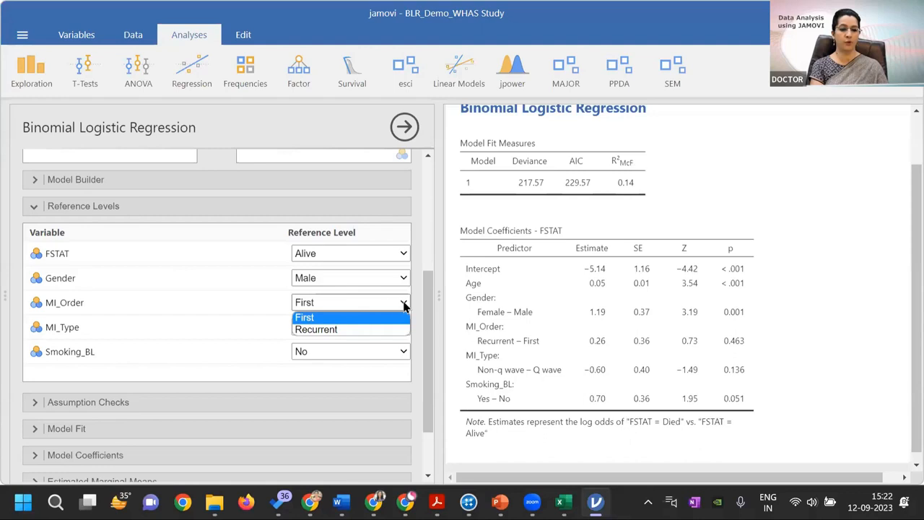
click(335, 331)
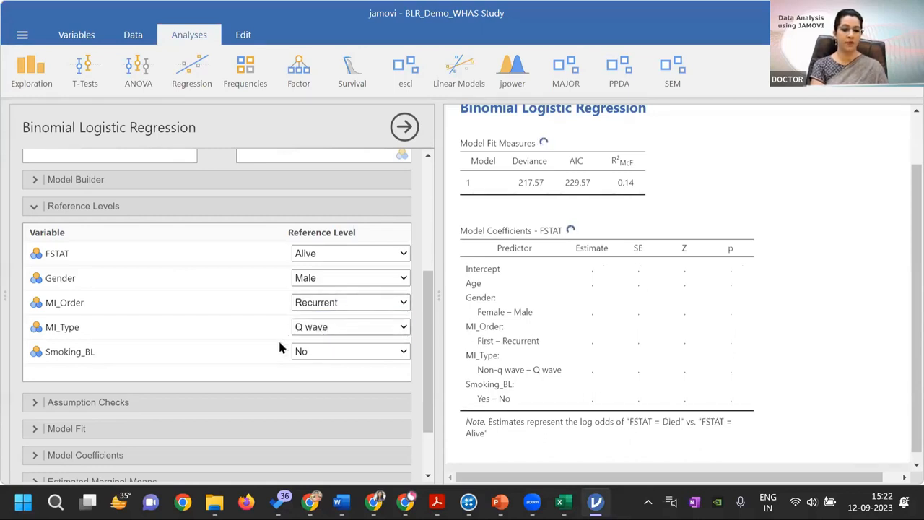
click(403, 352)
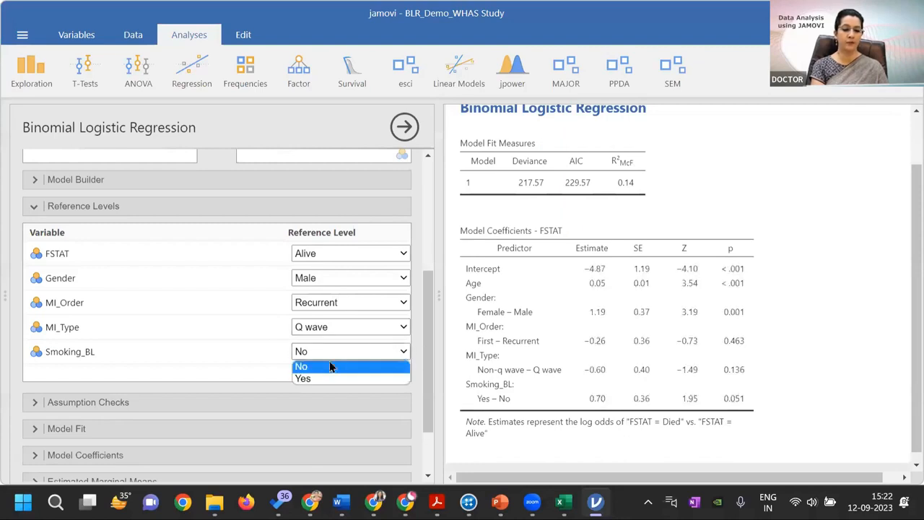
click(322, 381)
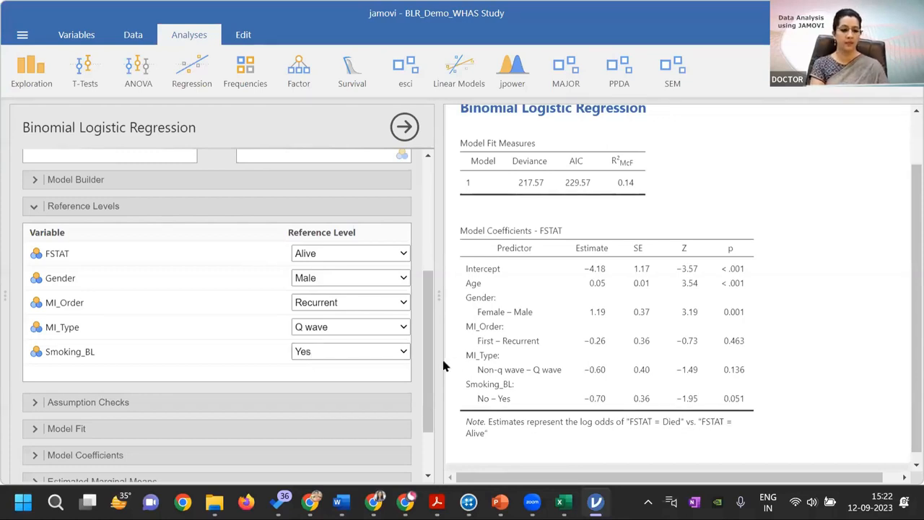
Enable collinearity statistics under the assumption checks of the logistic regression
scroll(426, 376, down, 1)
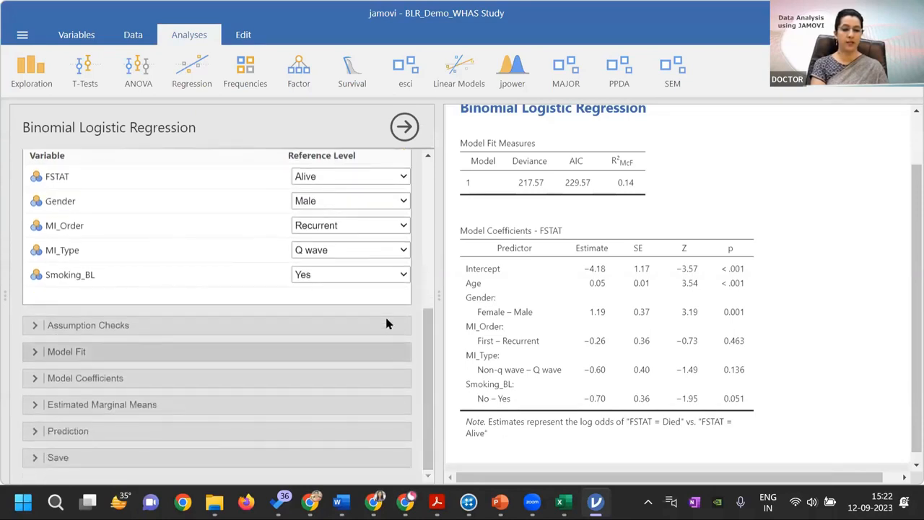
click(105, 327)
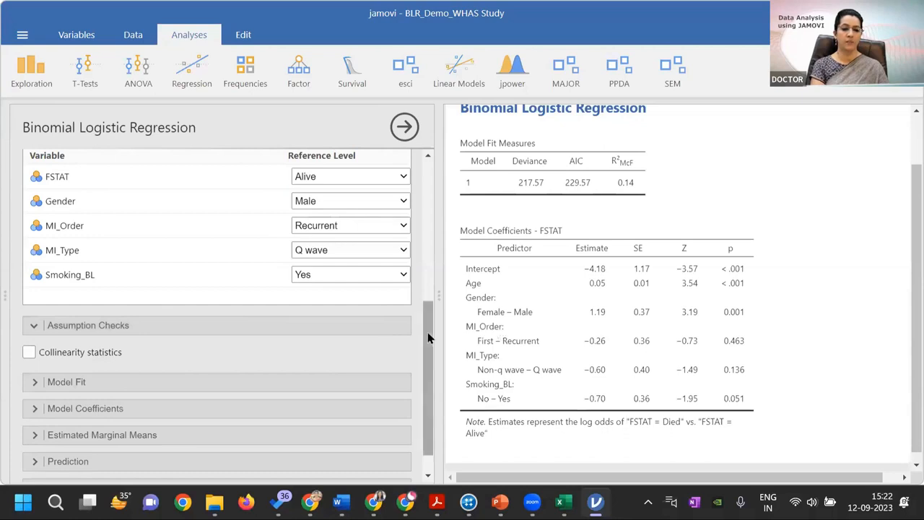
drag(428, 340, 429, 376)
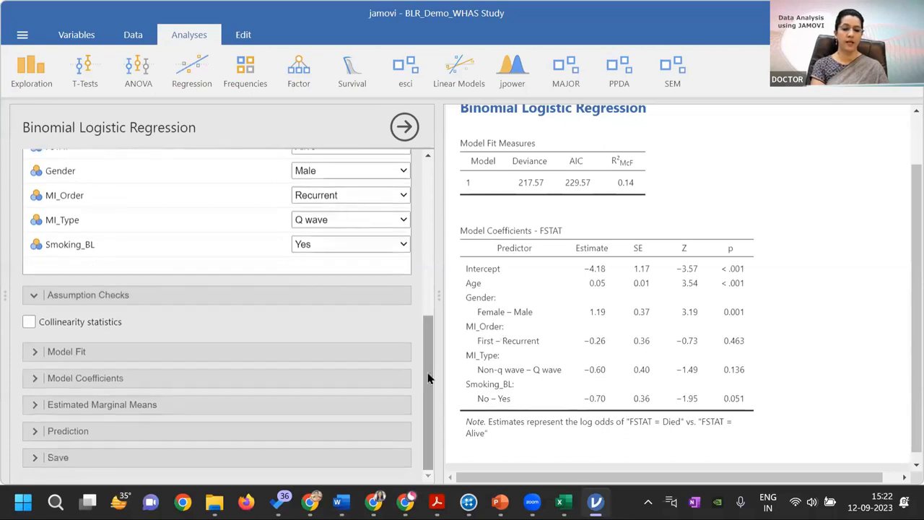
click(28, 322)
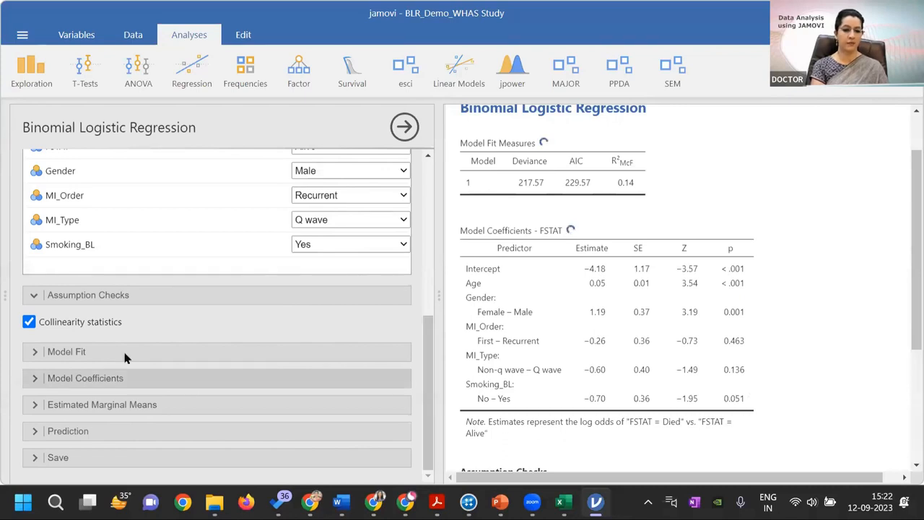
Add BIC and the overall model test to the model fit measures
click(100, 354)
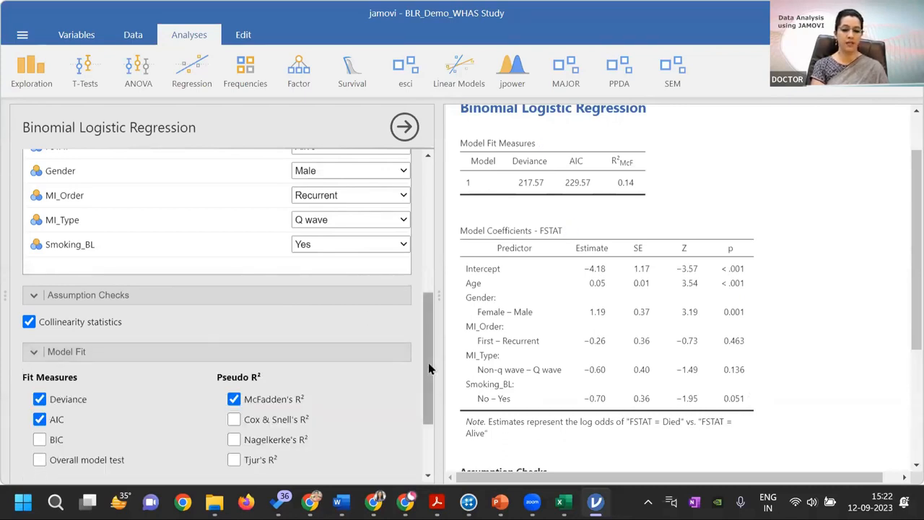
scroll(428, 397, down, 1)
scroll(428, 403, down, 3)
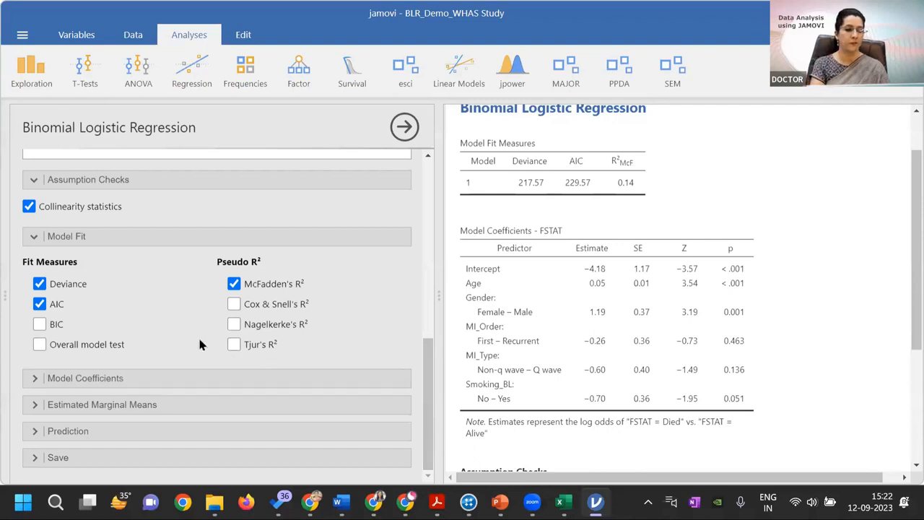
click(40, 325)
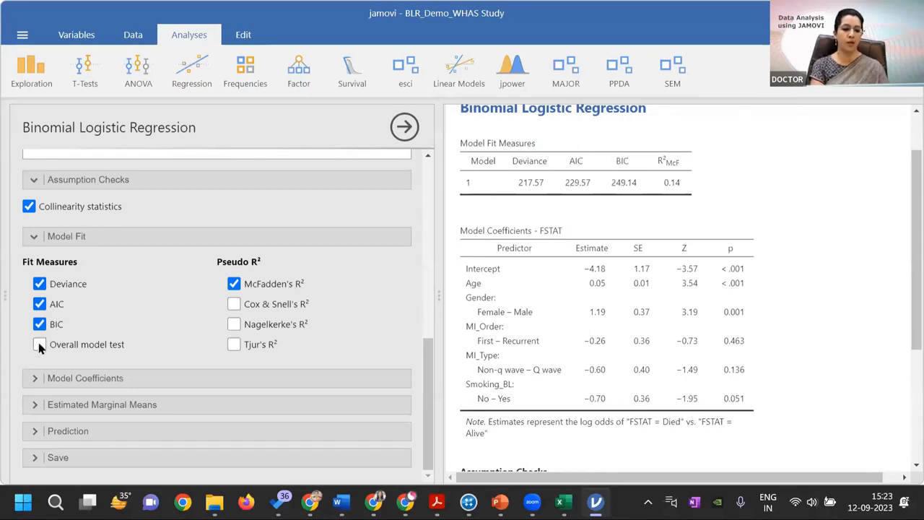
click(39, 345)
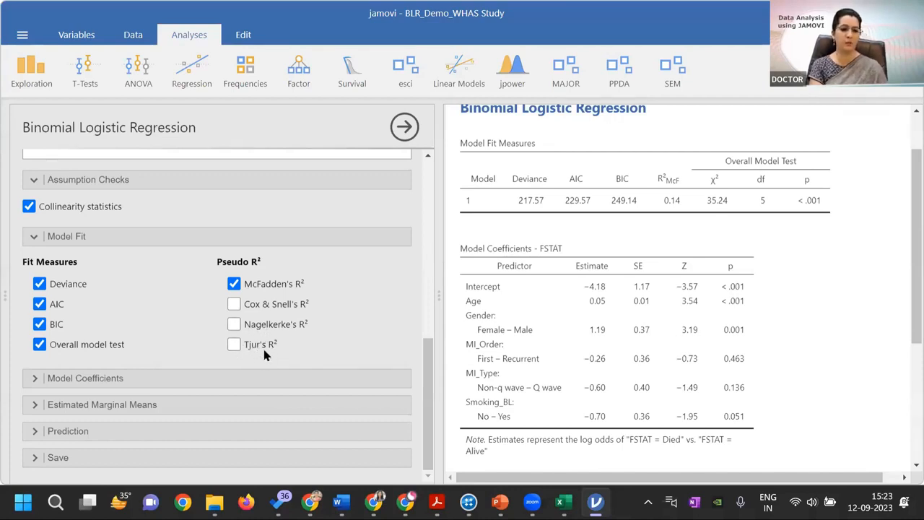
Add Cox & Snell's, Nagelkerke's and Tjur's R² to the model fit output alongside McFadden's R²
click(233, 304)
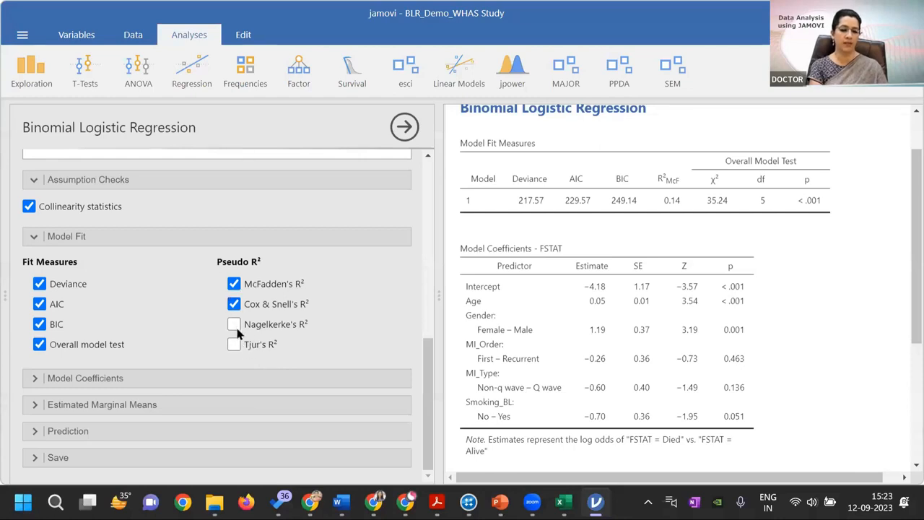
click(233, 324)
click(234, 342)
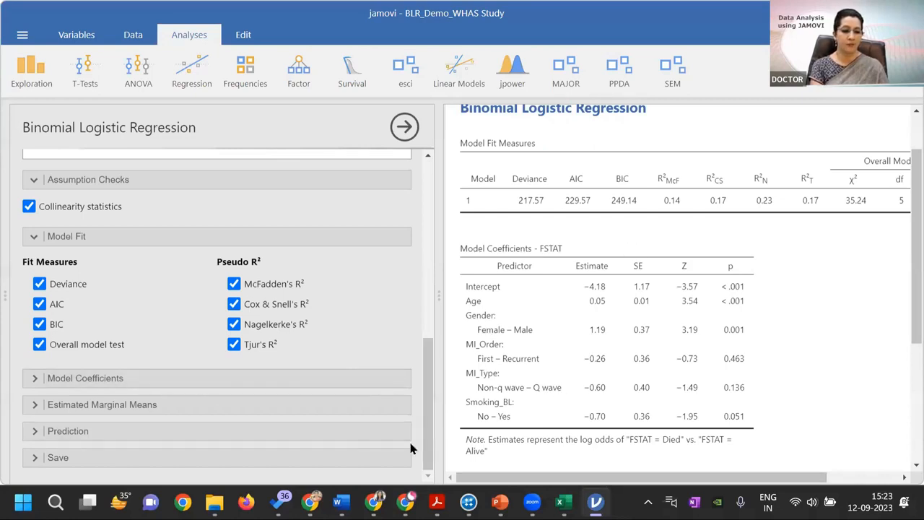
drag(517, 482, 532, 482)
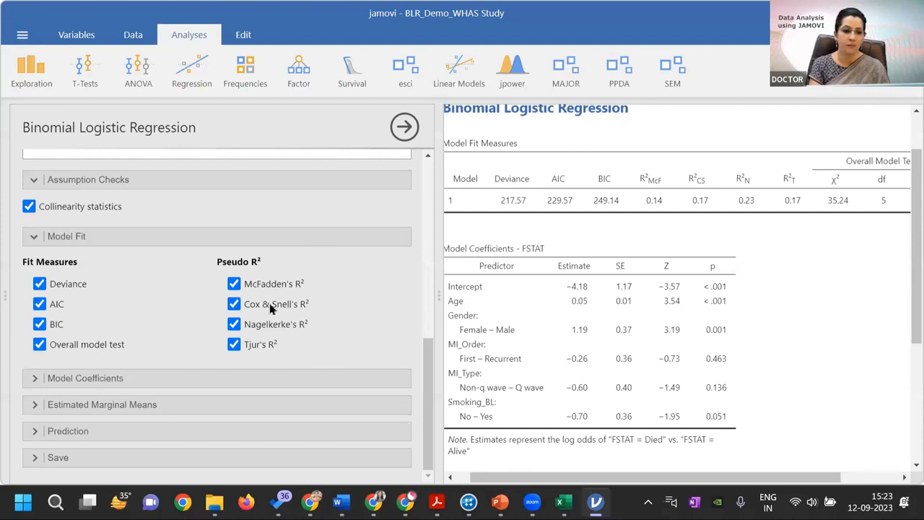
Remove Tjur's, Cox & Snell's and McFadden's R², keeping only Nagelkerke's R² as the pseudo R² measure
click(233, 345)
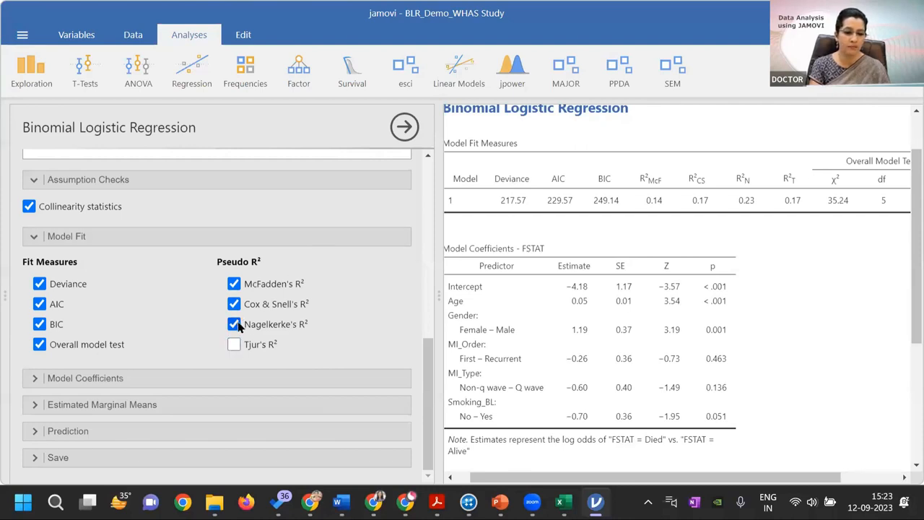
click(234, 304)
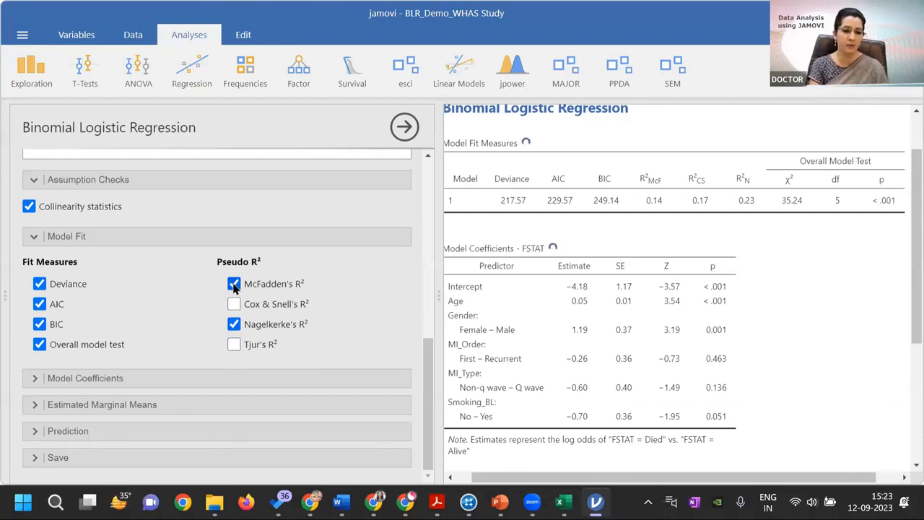
click(234, 284)
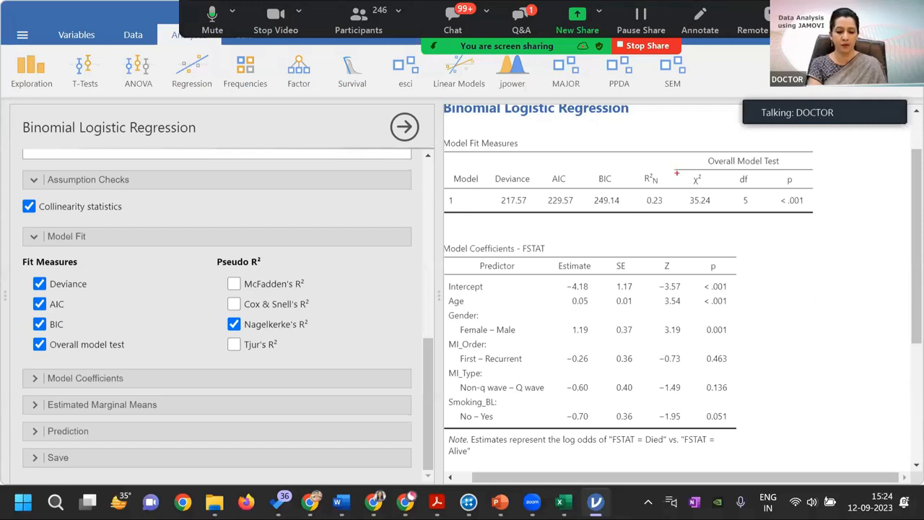
Mark the overall model test values and Nagelkerke's R² with rectangles in the Model Fit Measures table
mouse_move(677, 173)
mouse_down()
mouse_move(733, 204)
mouse_move(821, 227)
mouse_up()
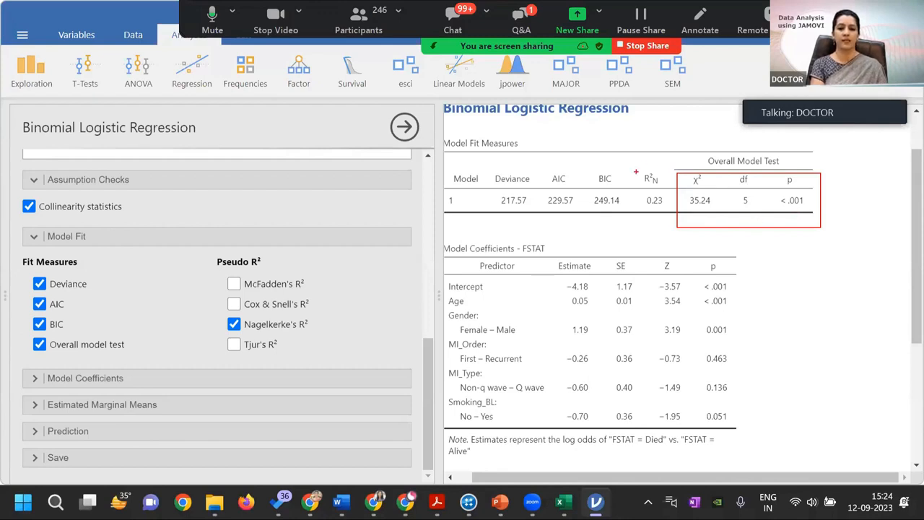
mouse_move(634, 171)
mouse_down()
mouse_move(681, 204)
mouse_move(672, 215)
mouse_up()
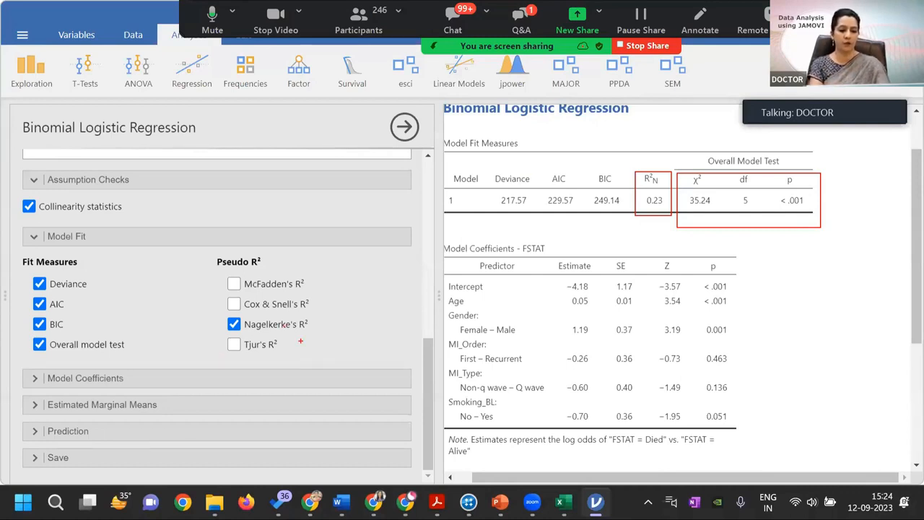
Add omnibus likelihood ratio tests and odds ratios with 95% confidence intervals to the model coefficients output
click(117, 381)
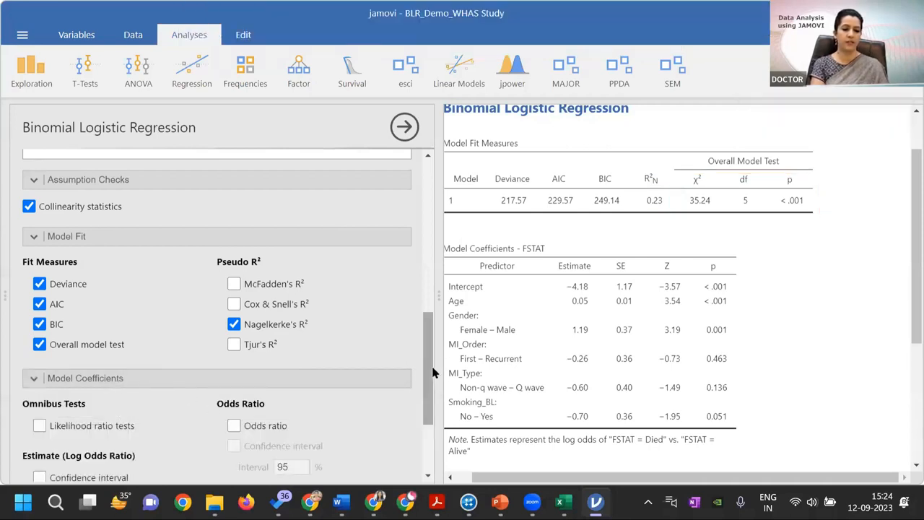
drag(425, 398, 426, 435)
click(39, 320)
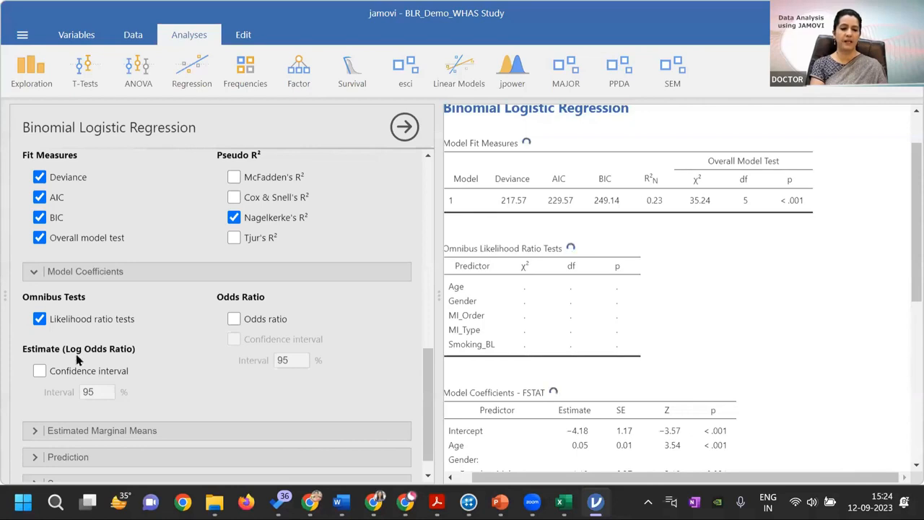
click(232, 320)
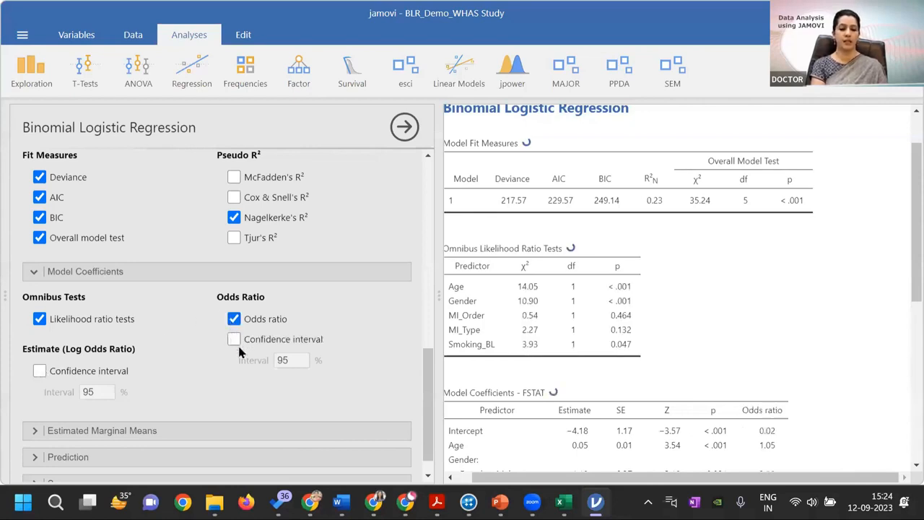
click(235, 338)
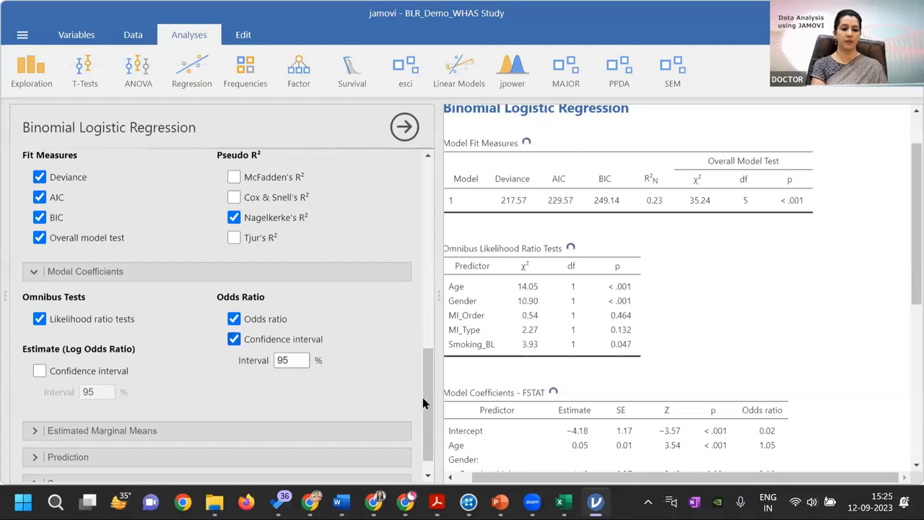
drag(427, 405, 431, 441)
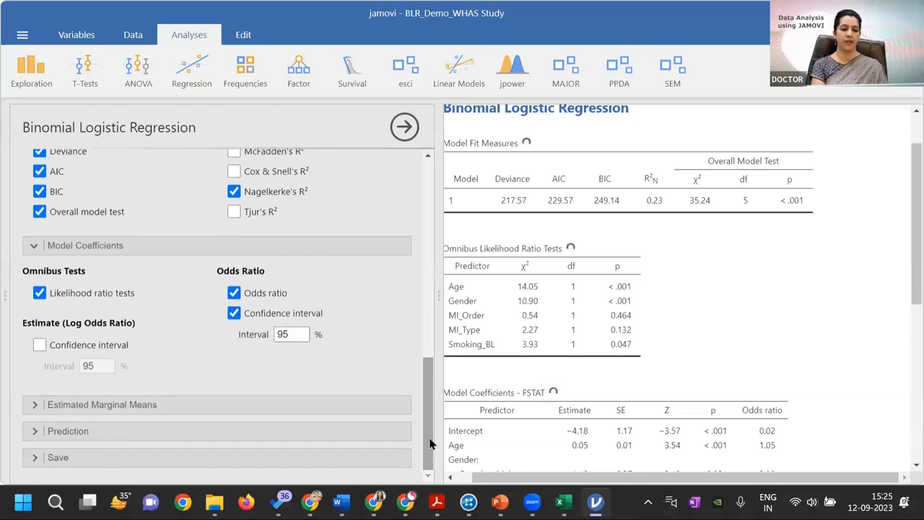
click(81, 432)
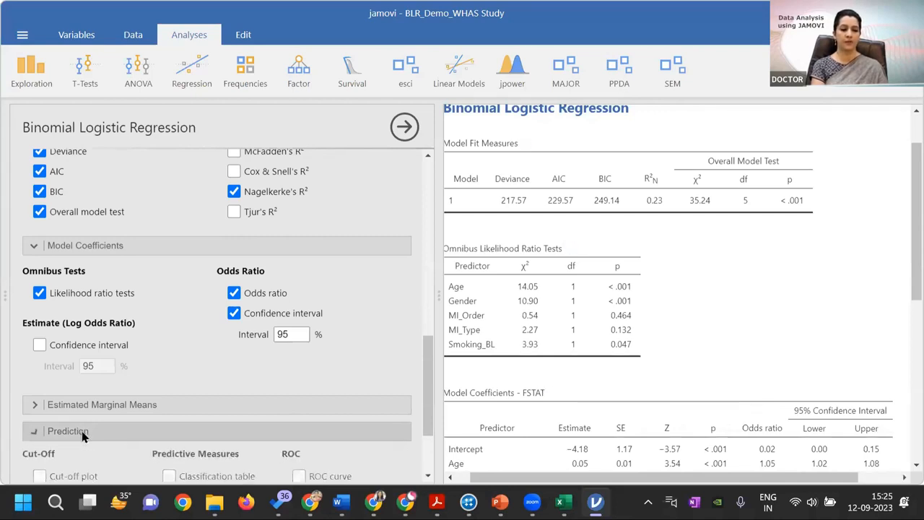
click(82, 432)
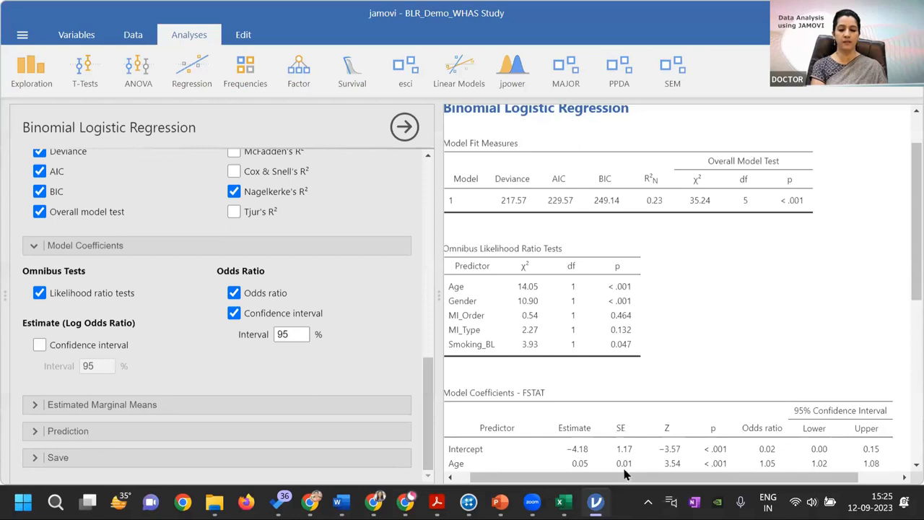
drag(656, 476, 583, 479)
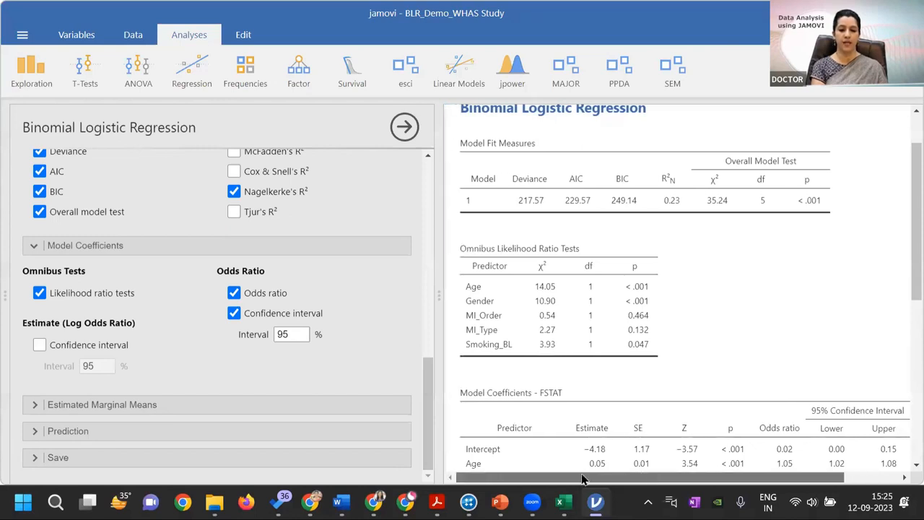
Save the model's predicted values and Cook's distance as new variables in the dataset
click(45, 458)
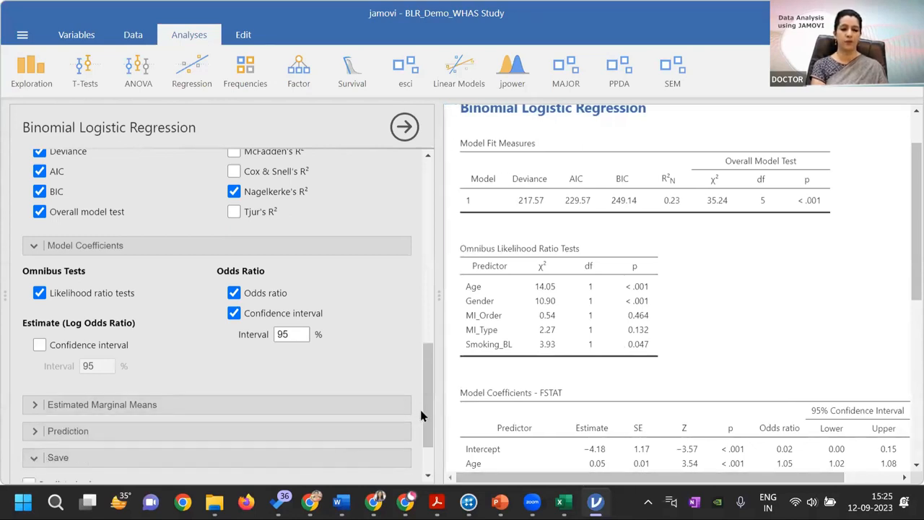
scroll(426, 443, down, 2)
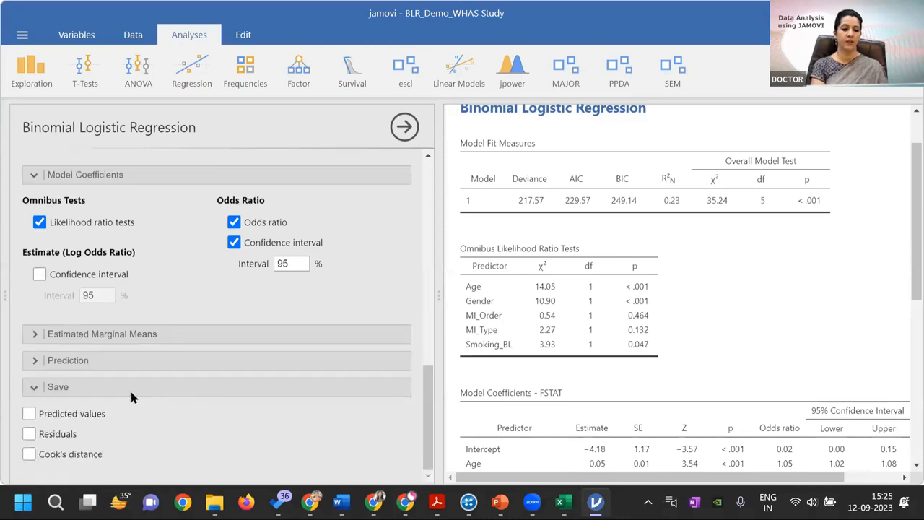
click(78, 413)
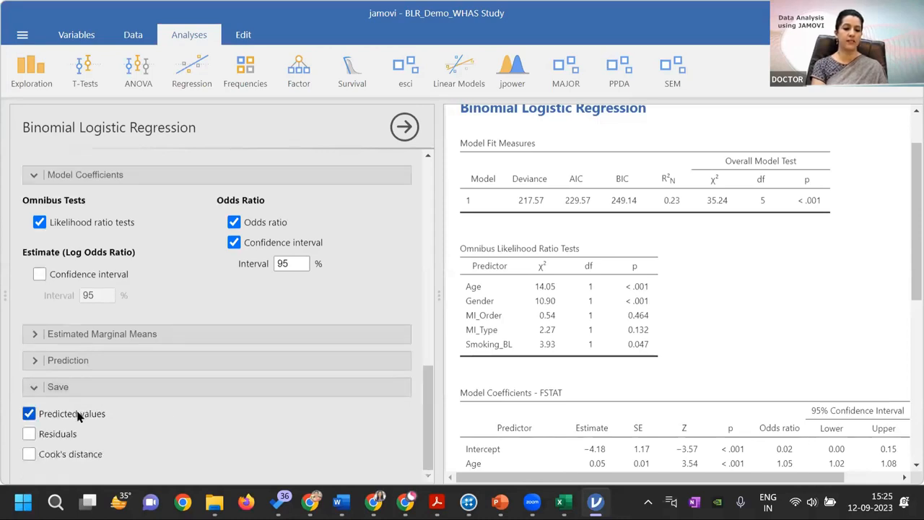
click(28, 454)
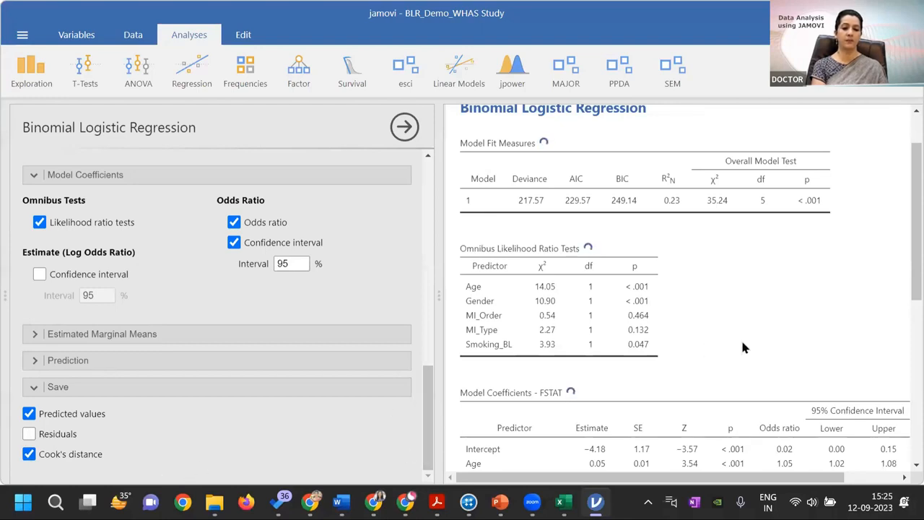
Show the saved predicted value and Cook's distance columns in the data sheet and compare the first row's FSTAT with its predicted value
click(133, 36)
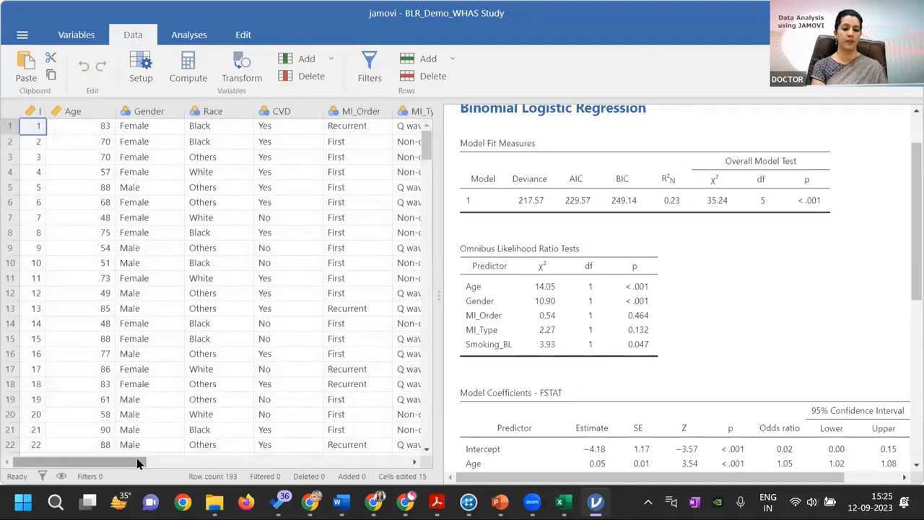
drag(135, 466, 312, 487)
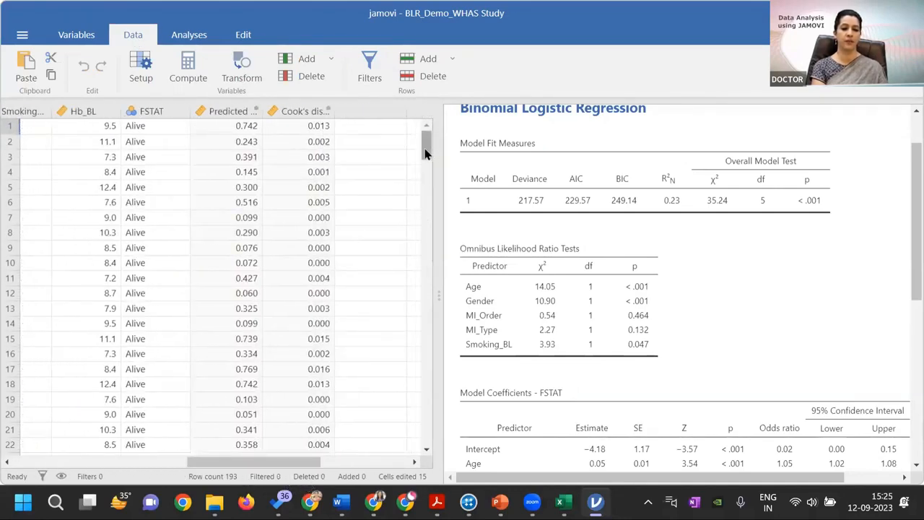
click(248, 125)
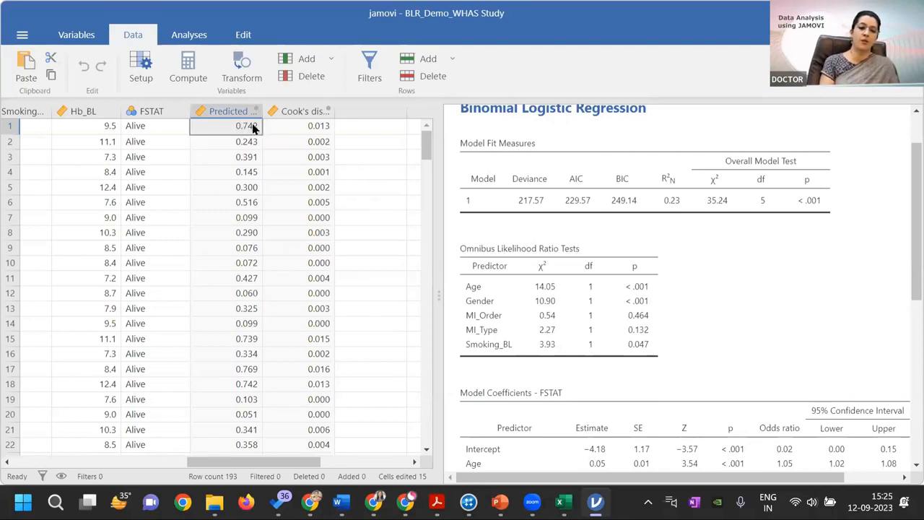
click(148, 126)
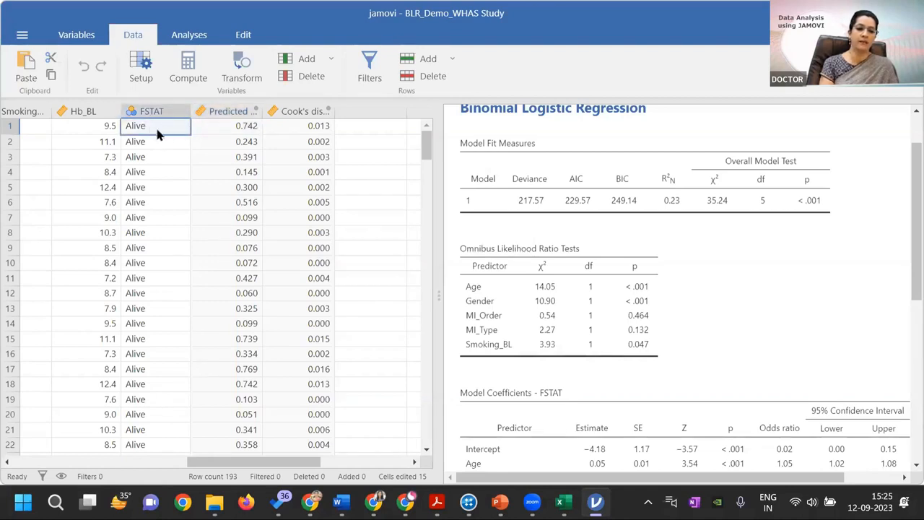
click(247, 126)
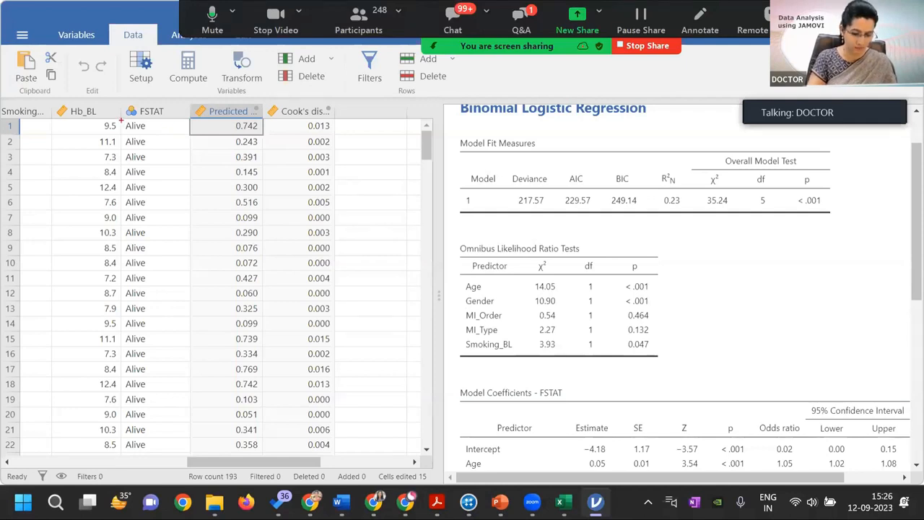
Outline the FSTAT and predicted values in rows 1–2 and 17–18, and the Cook's distance values in rows 1–16
mouse_move(124, 120)
mouse_down()
mouse_move(137, 132)
mouse_move(270, 150)
mouse_up()
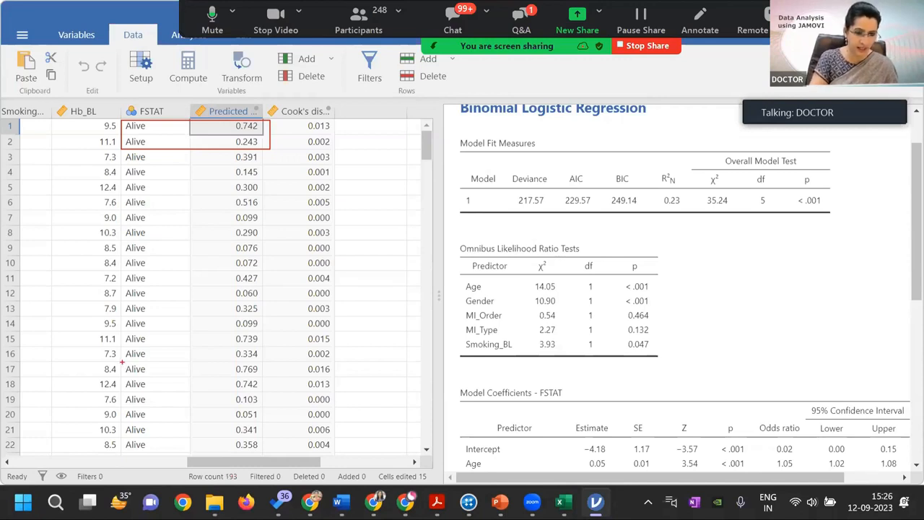
drag(122, 362, 262, 390)
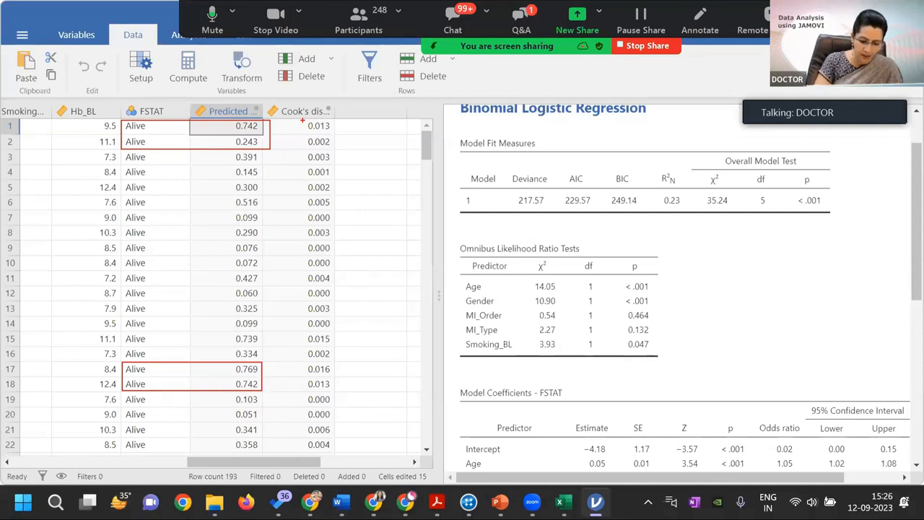
mouse_move(302, 120)
mouse_down()
mouse_move(332, 171)
mouse_move(336, 356)
mouse_up()
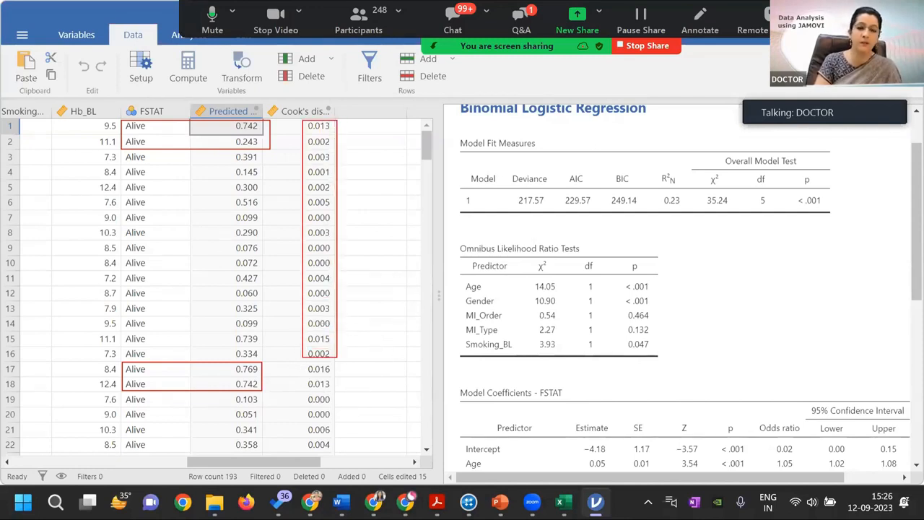
Clear the drawn outlines and add a new computed variable after the Cook's distance column
key(Escape)
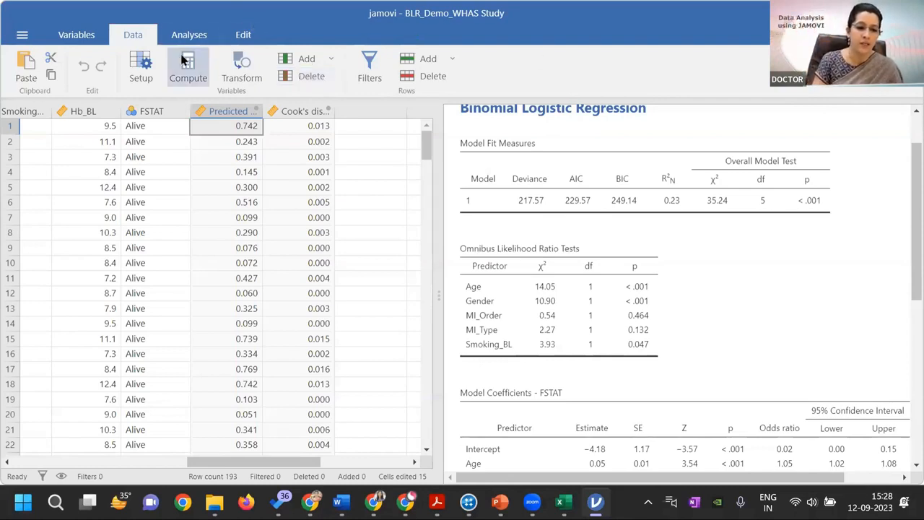
click(370, 118)
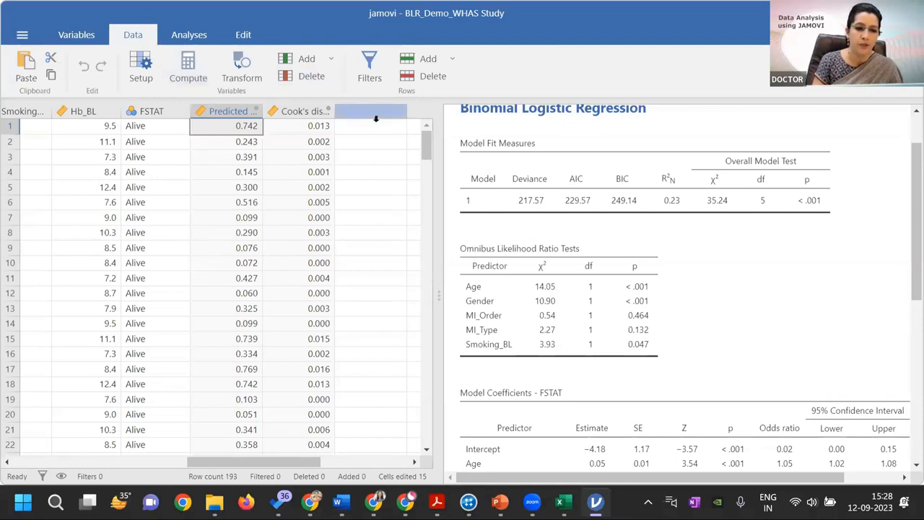
click(190, 70)
click(195, 77)
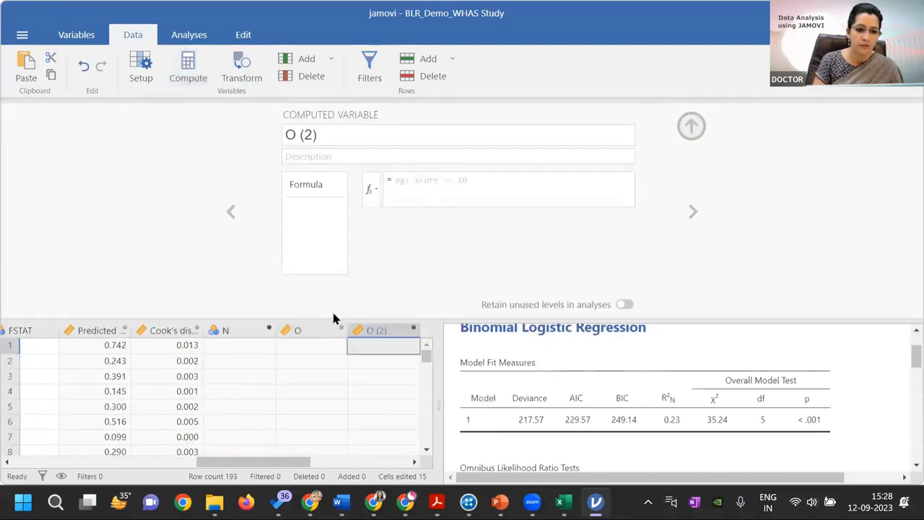
Delete the surplus empty computed columns O (2) and N from the dataset
click(318, 330)
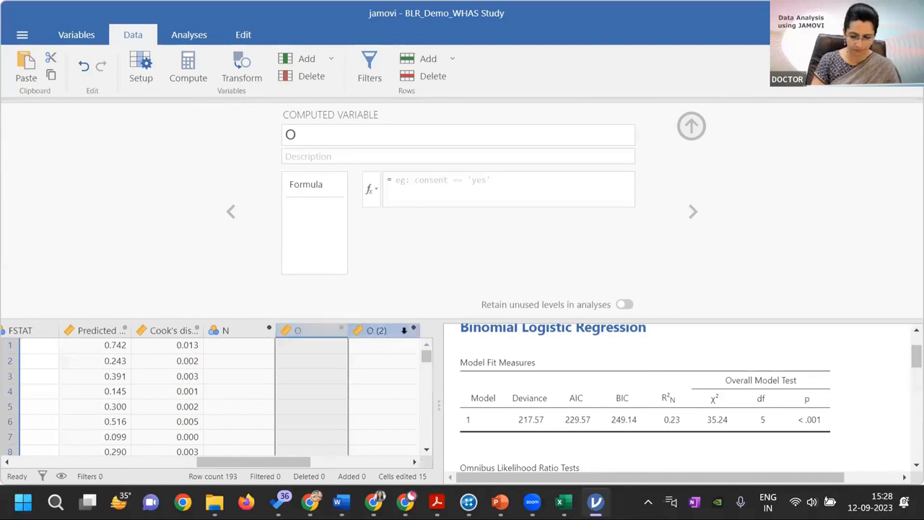
right_click(403, 330)
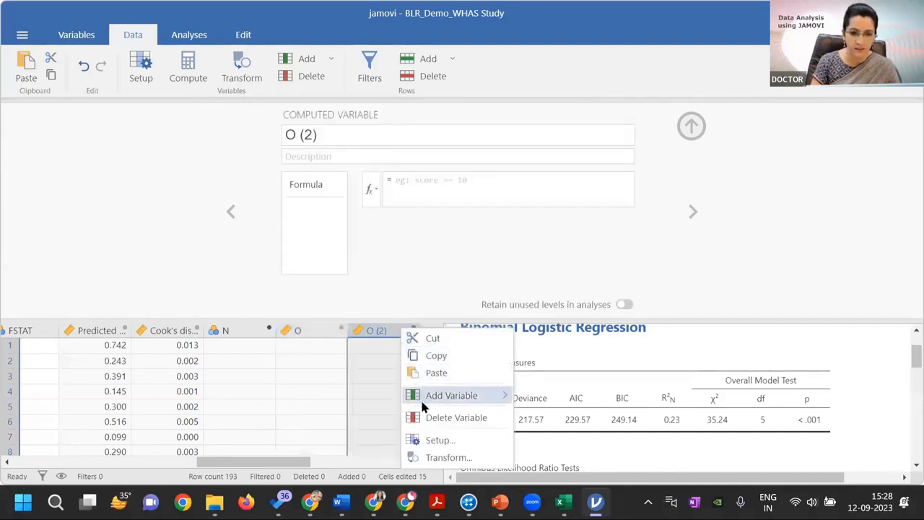
click(423, 415)
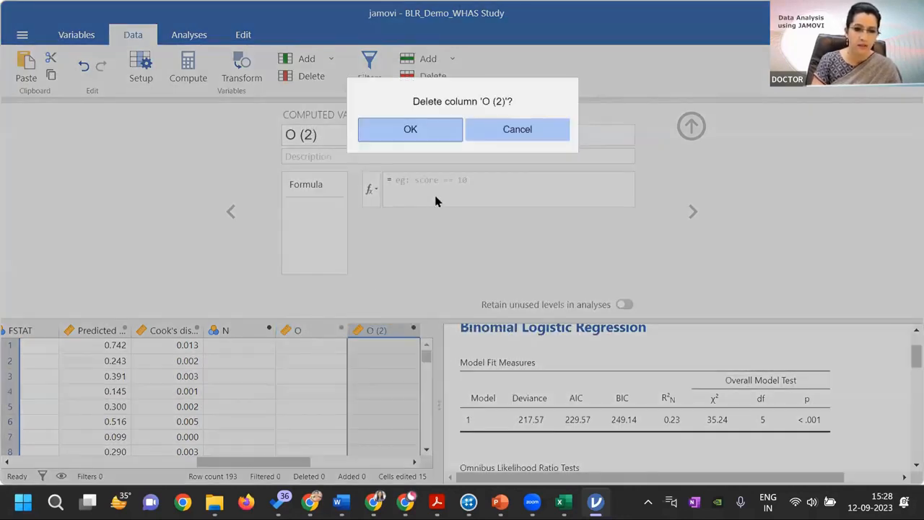
click(428, 130)
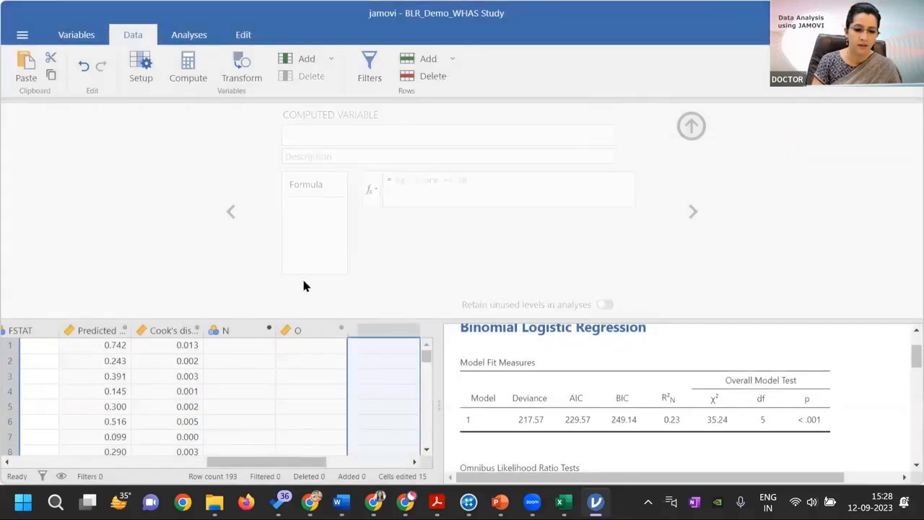
click(242, 329)
right_click(246, 329)
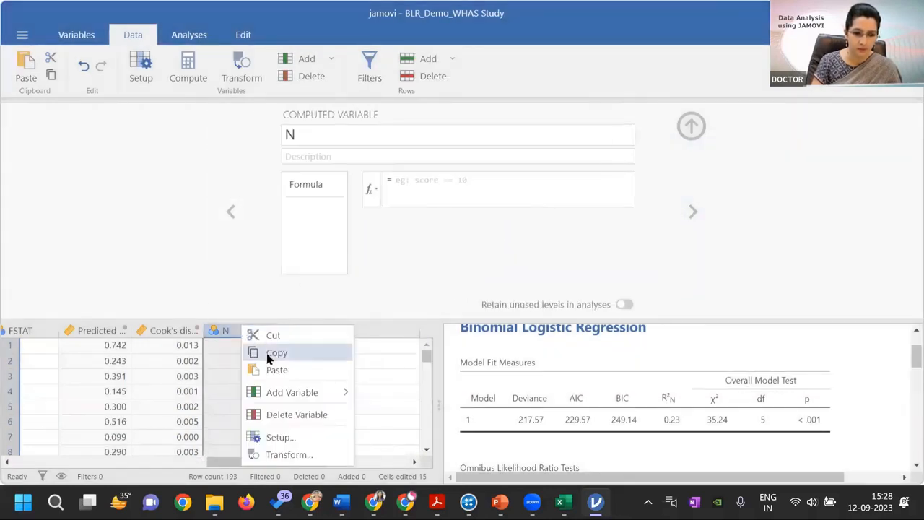
click(276, 415)
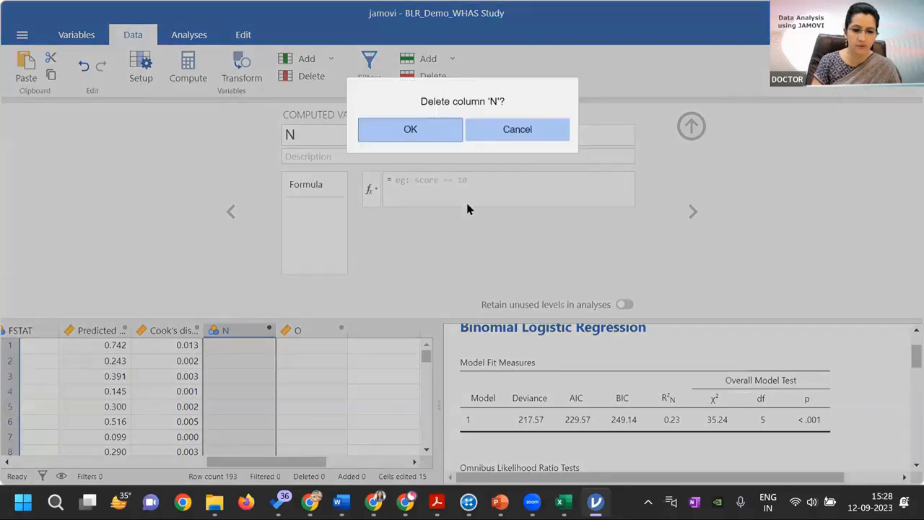
click(432, 137)
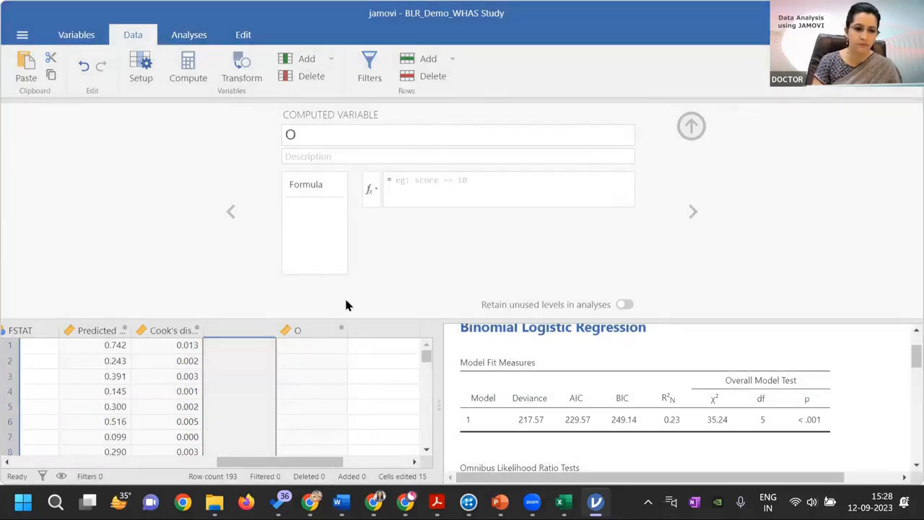
Rename the remaining computed variable O as odds
click(317, 138)
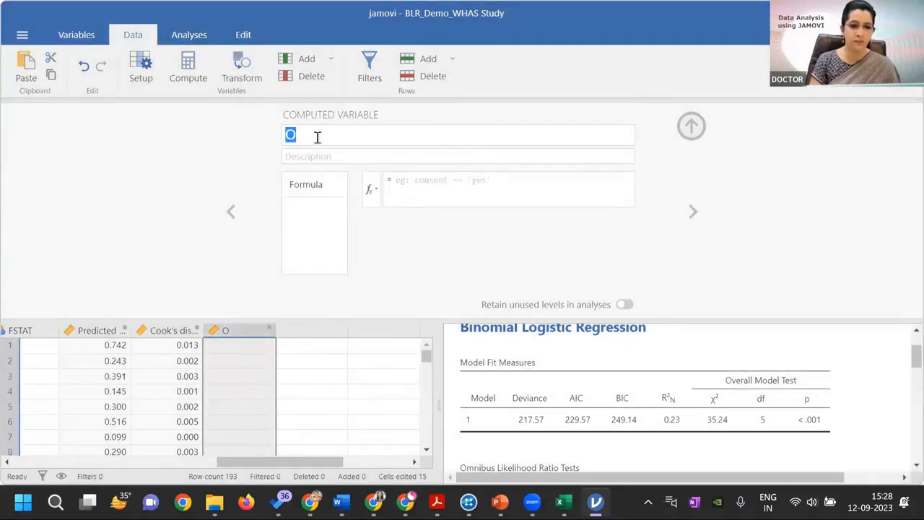
click(317, 138)
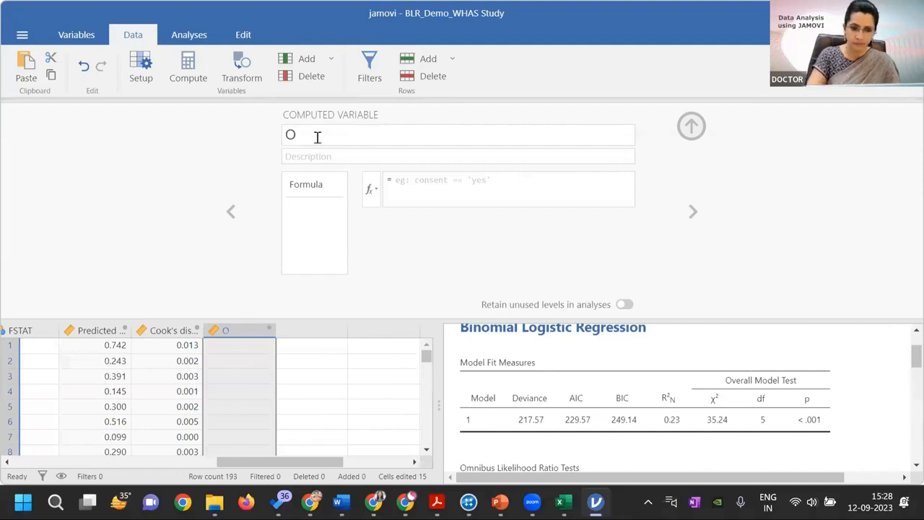
key(BackSpace)
text(odss)
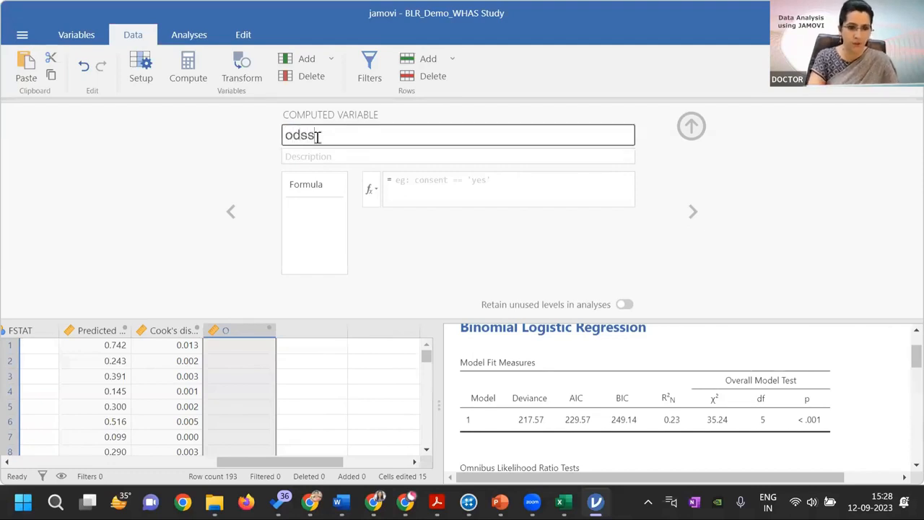
key(BackSpace)
key(BackSpace)
text(ds)
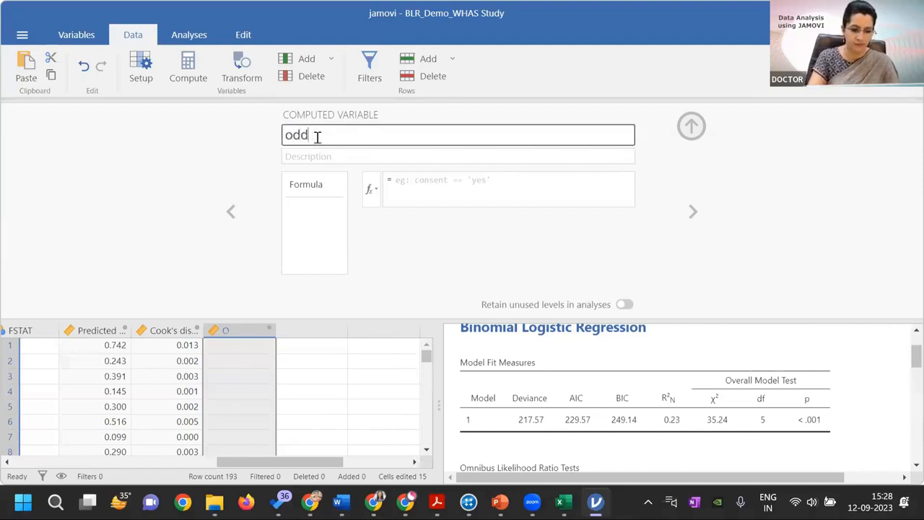
Define odds with the formula `Predicted - FSTAT`/(1-`Predicted - FSTAT`) and close the variable editor
click(392, 180)
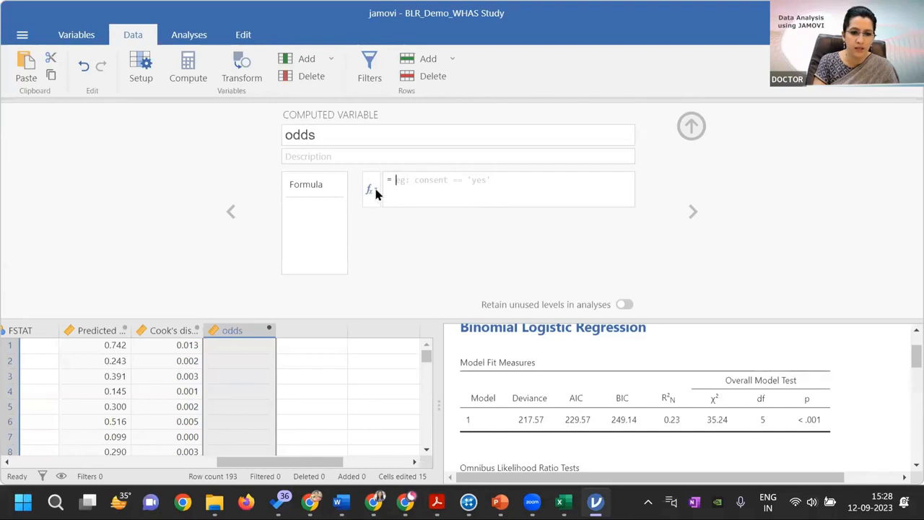
click(376, 192)
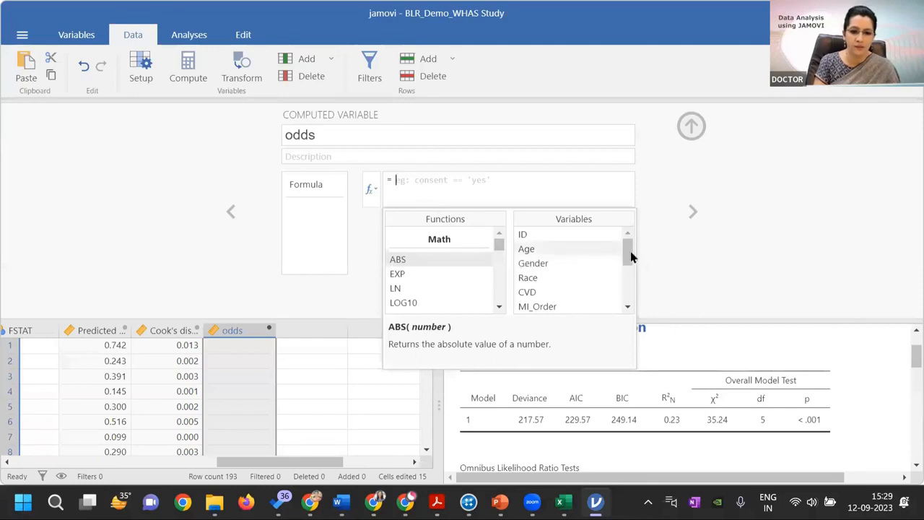
drag(629, 253, 627, 302)
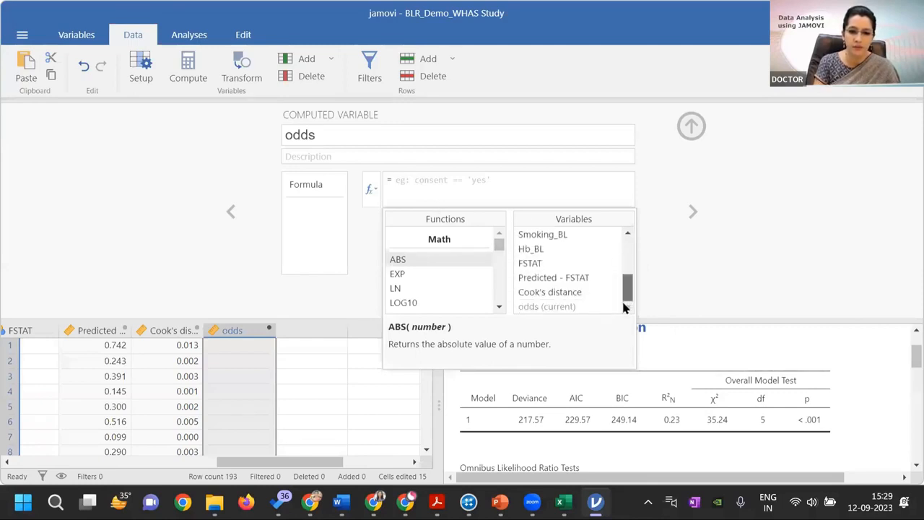
double_click(575, 279)
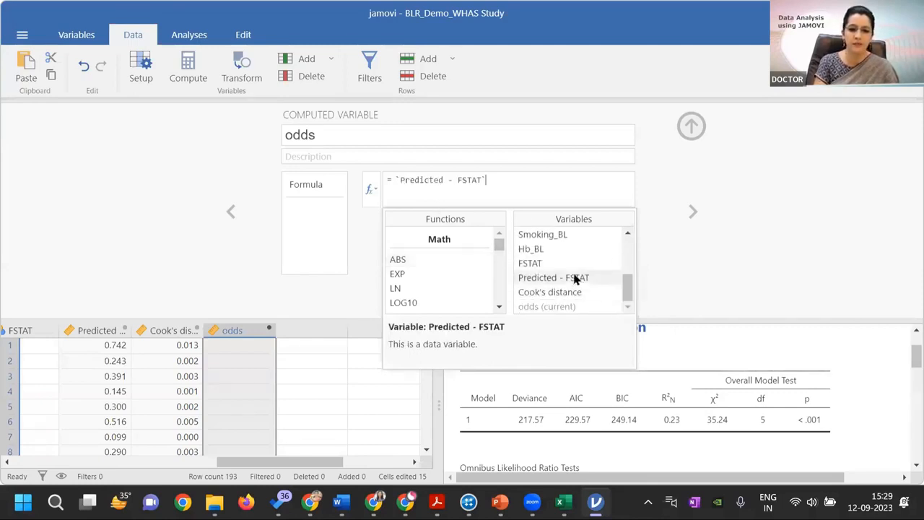
text(/)
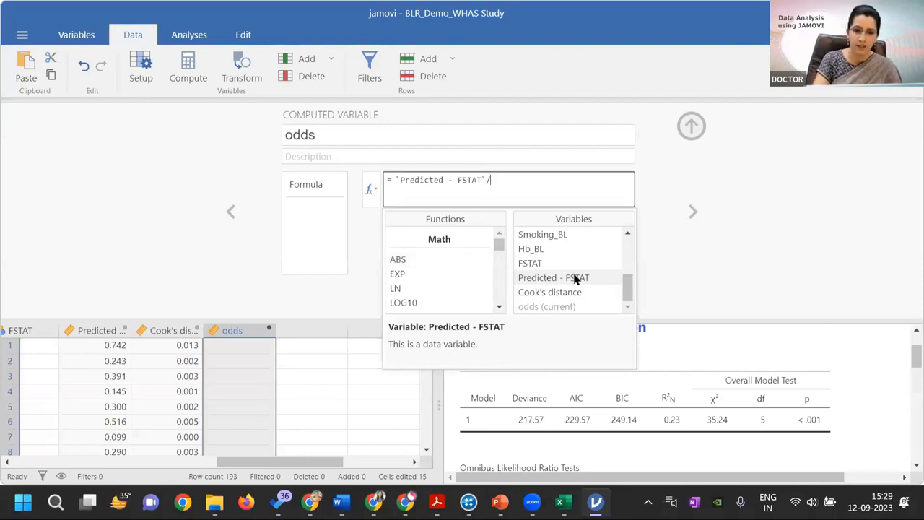
text(()
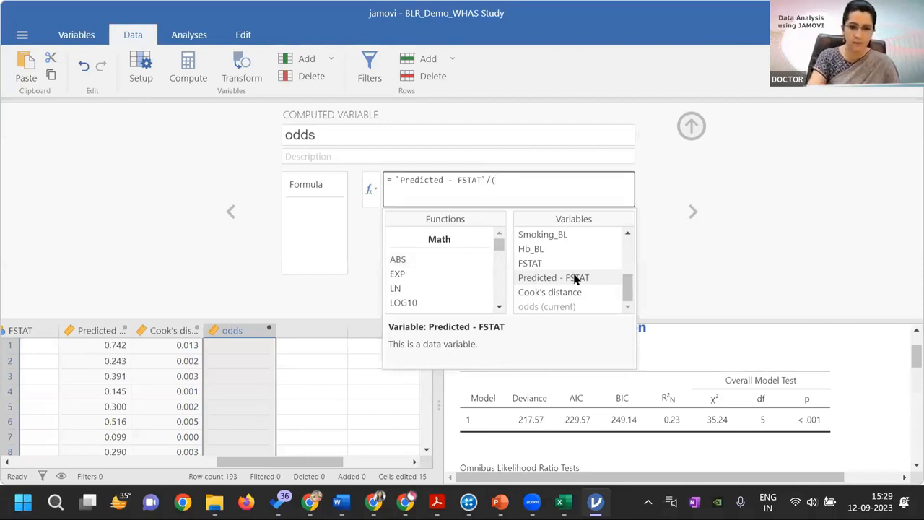
text())
key(Left)
text(1-)
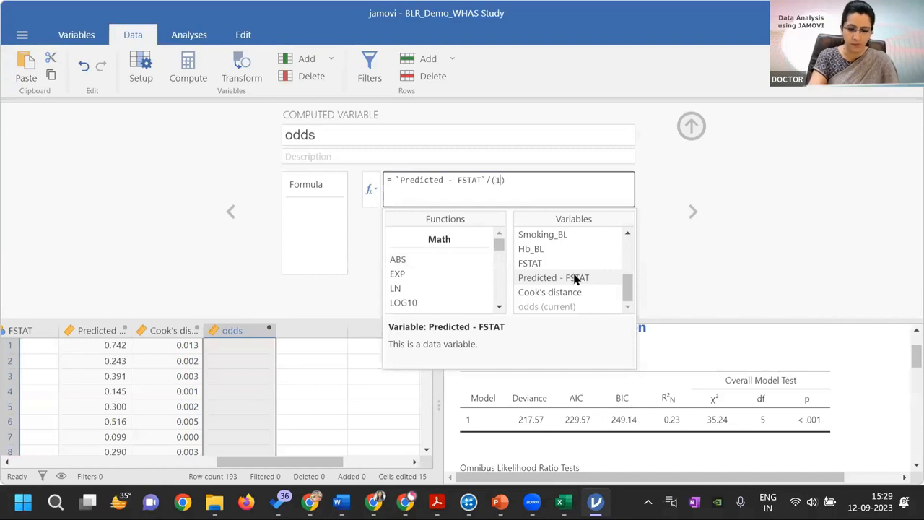
click(570, 281)
double_click(571, 283)
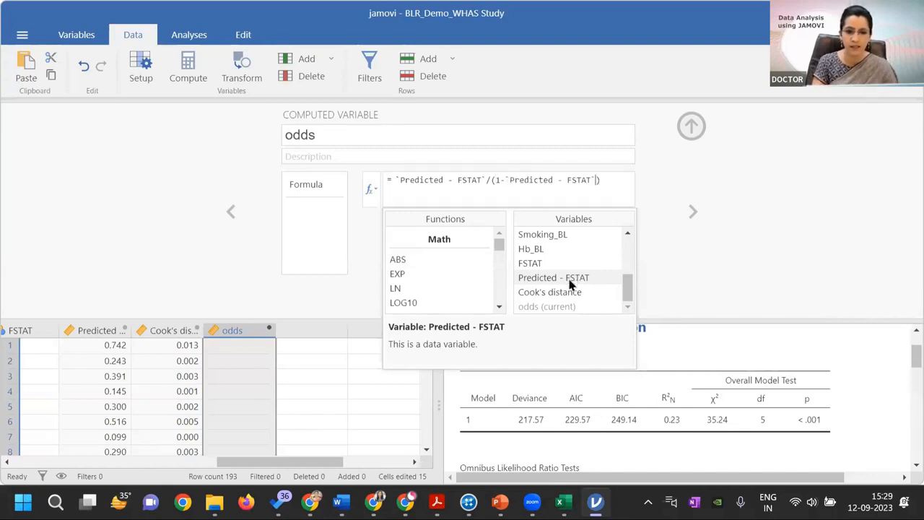
click(692, 127)
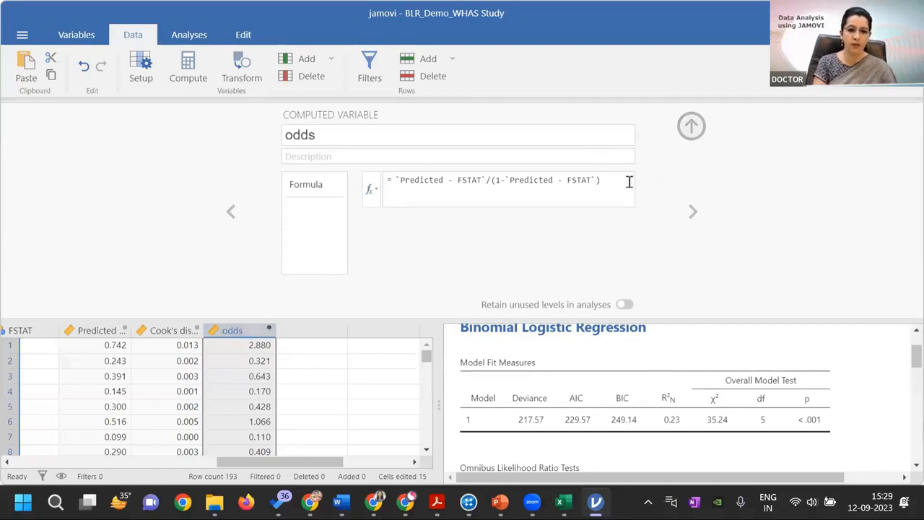
click(687, 129)
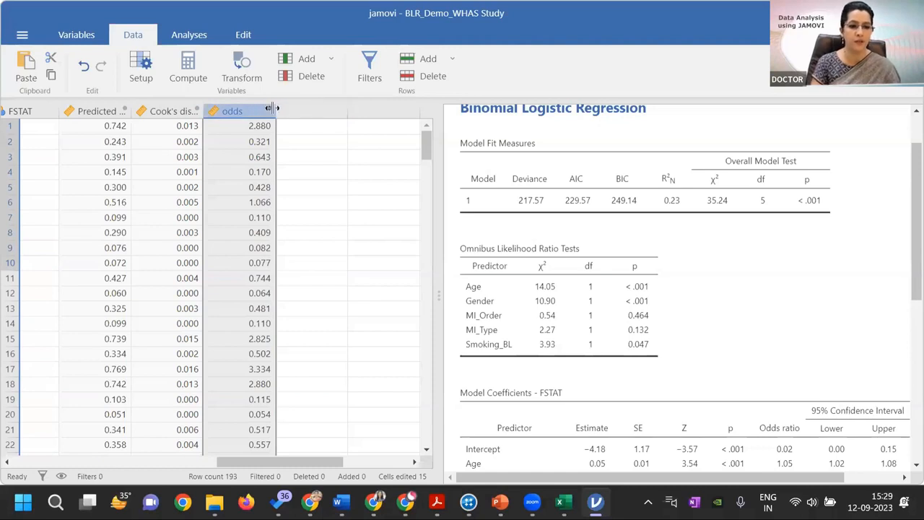
Add another computed variable after odds and name it logit
click(195, 72)
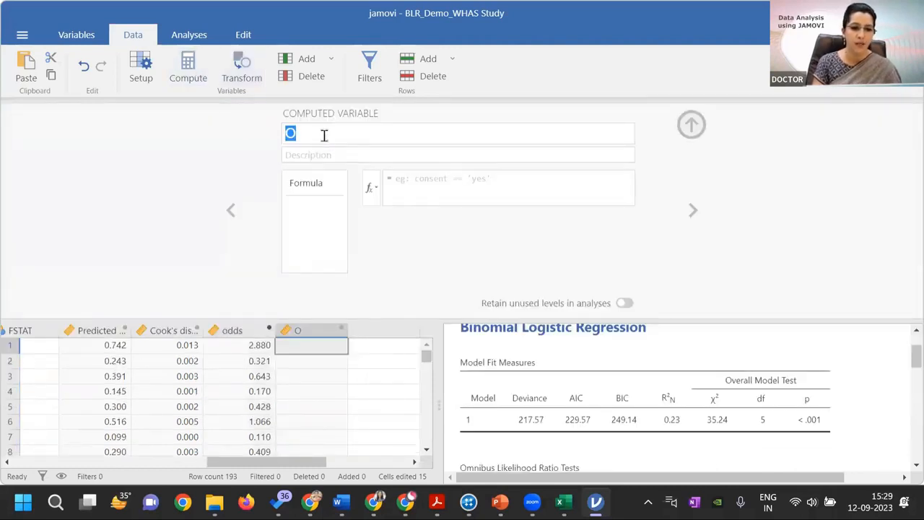
key(BackSpace)
text(lo)
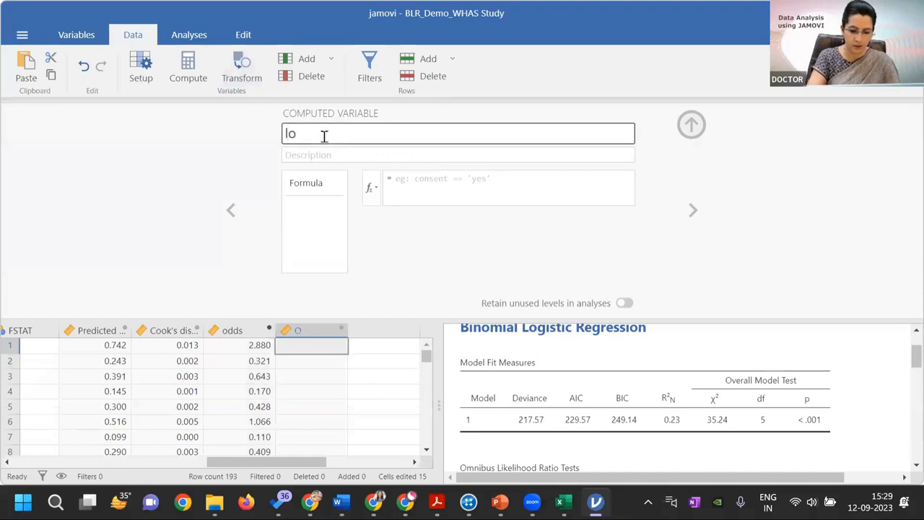
text(git)
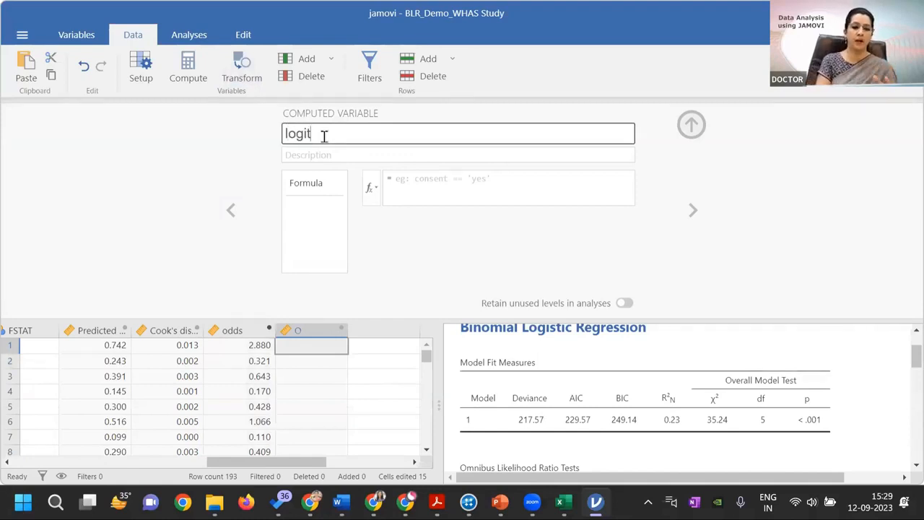
Define logit with the formula LN(odds) and close the variable editor
click(376, 190)
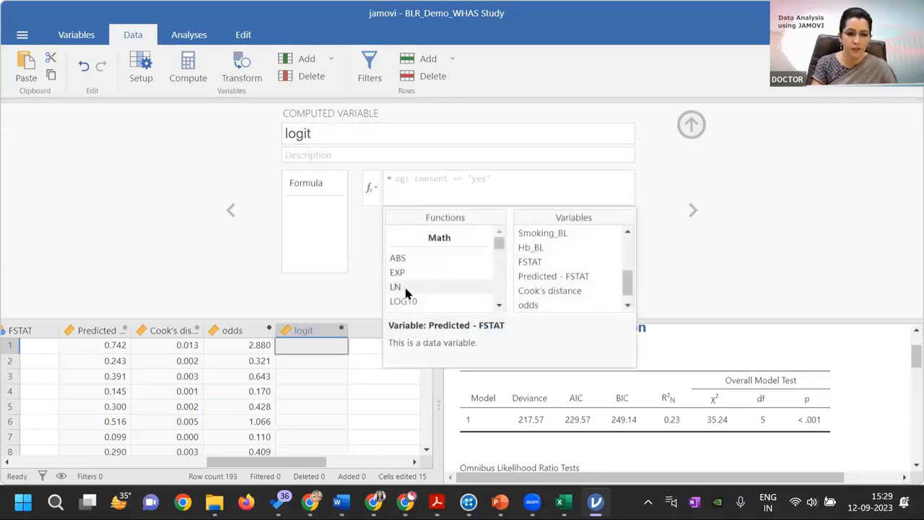
double_click(401, 288)
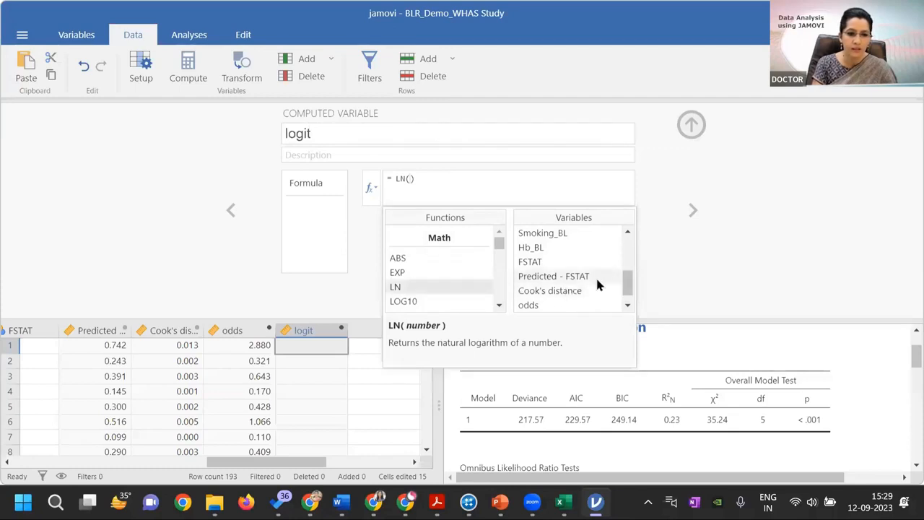
scroll(628, 292, down, 1)
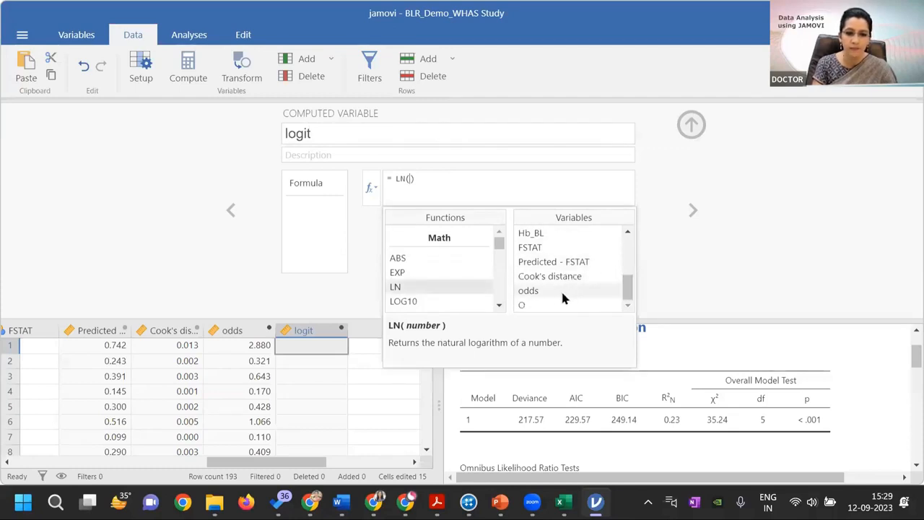
double_click(553, 290)
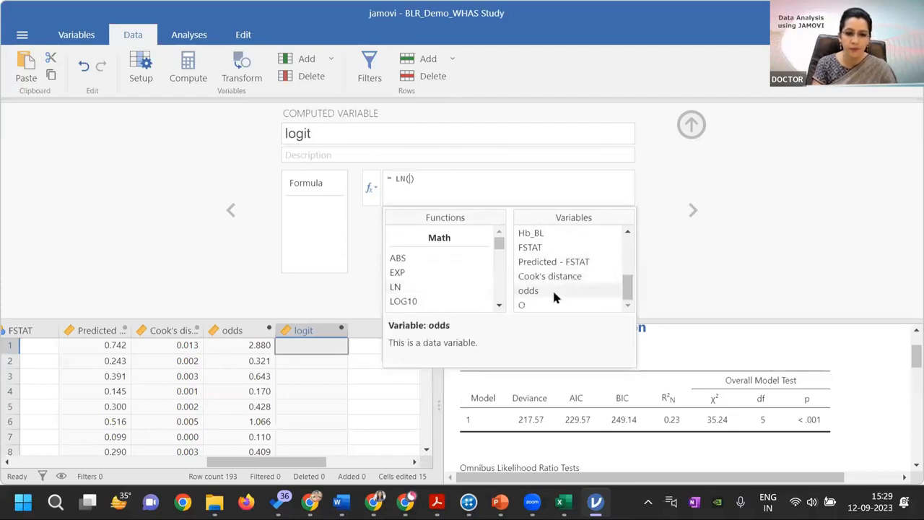
click(691, 125)
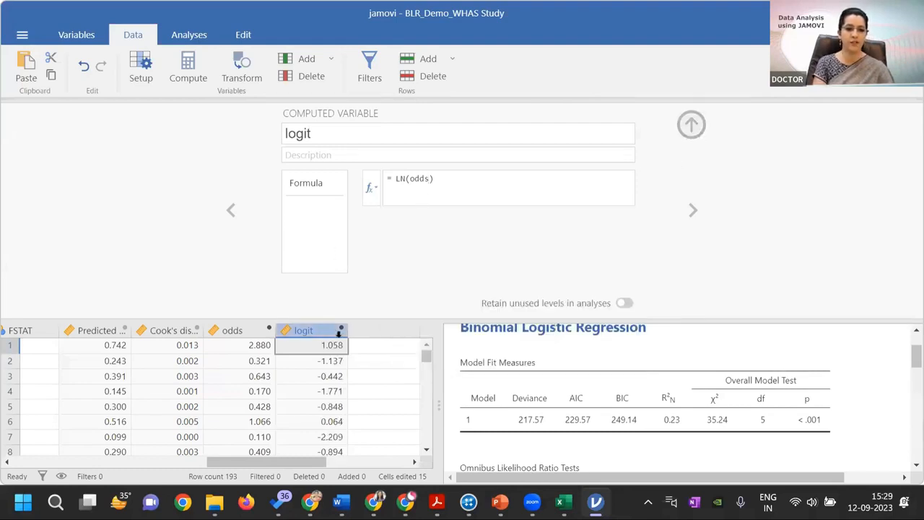
click(691, 125)
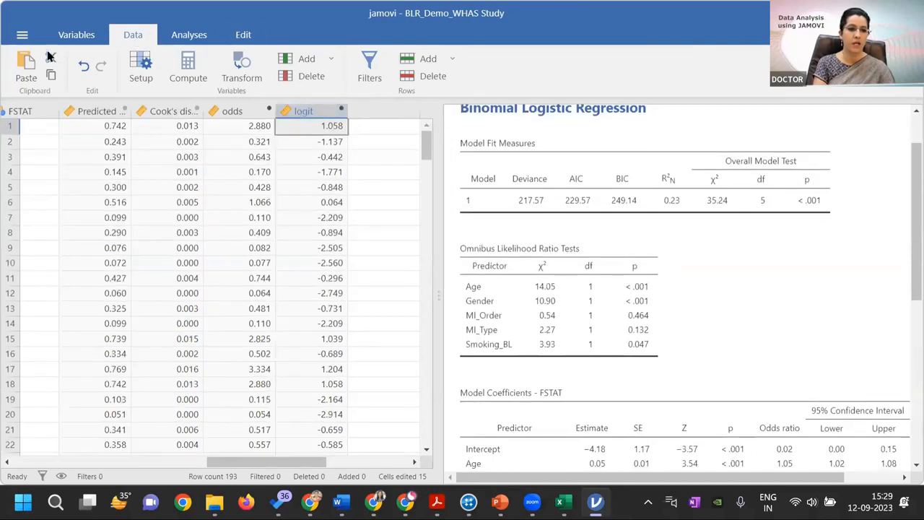
Start a scatterplot analysis with Age on the X-axis
click(192, 43)
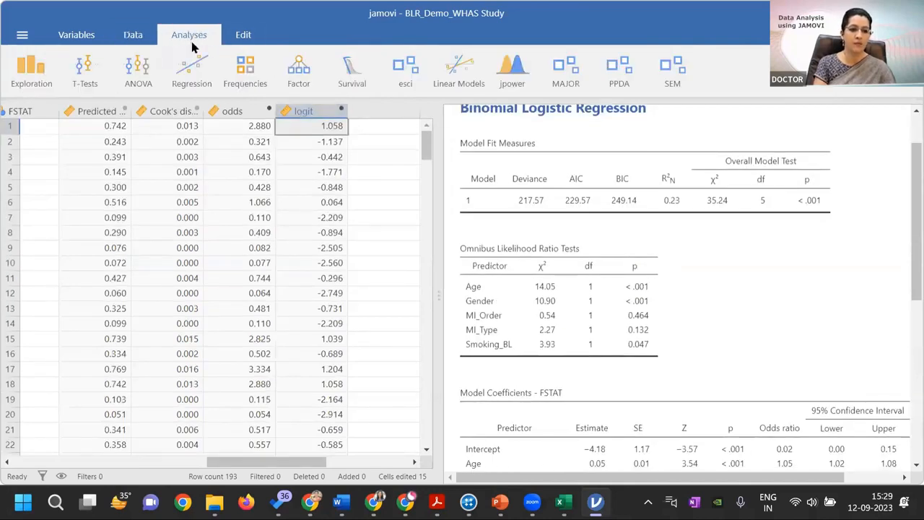
click(33, 73)
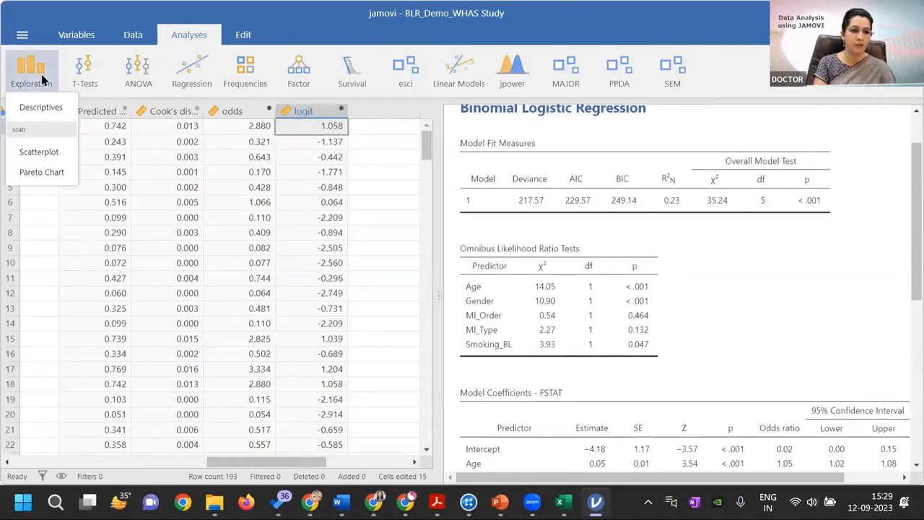
click(38, 152)
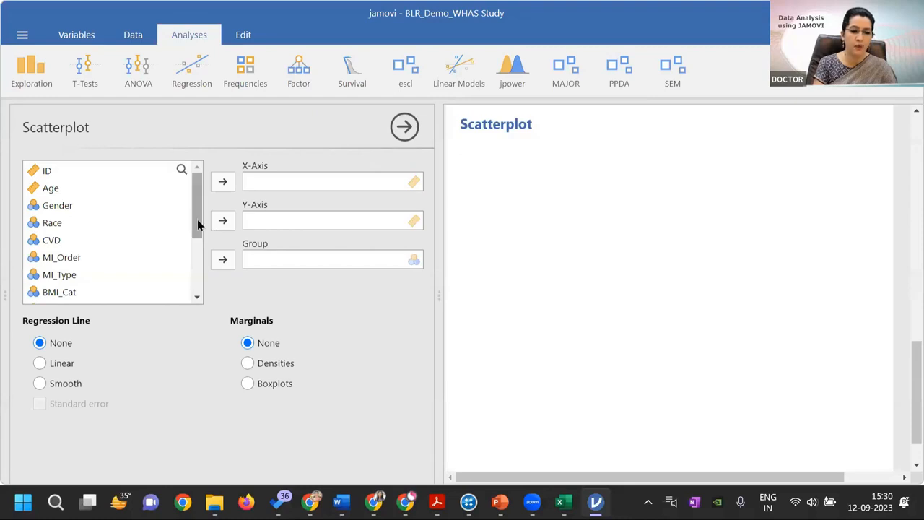
click(58, 190)
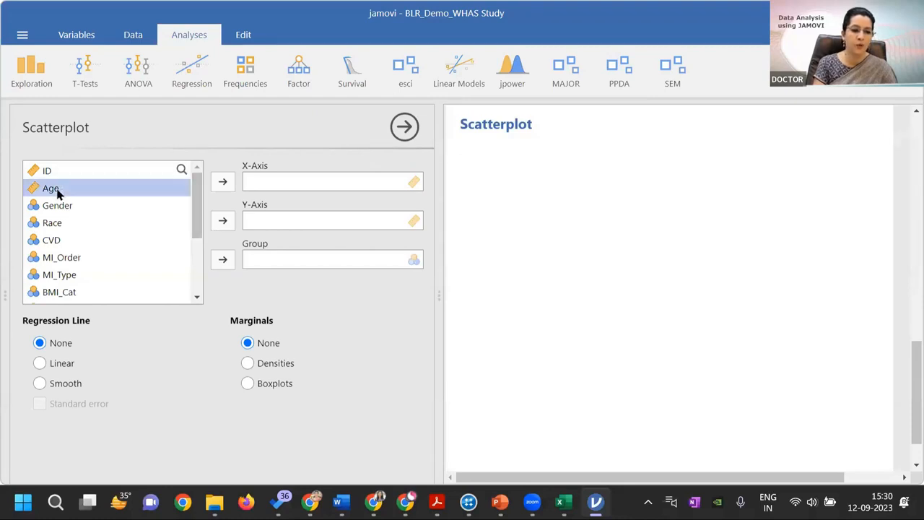
click(222, 184)
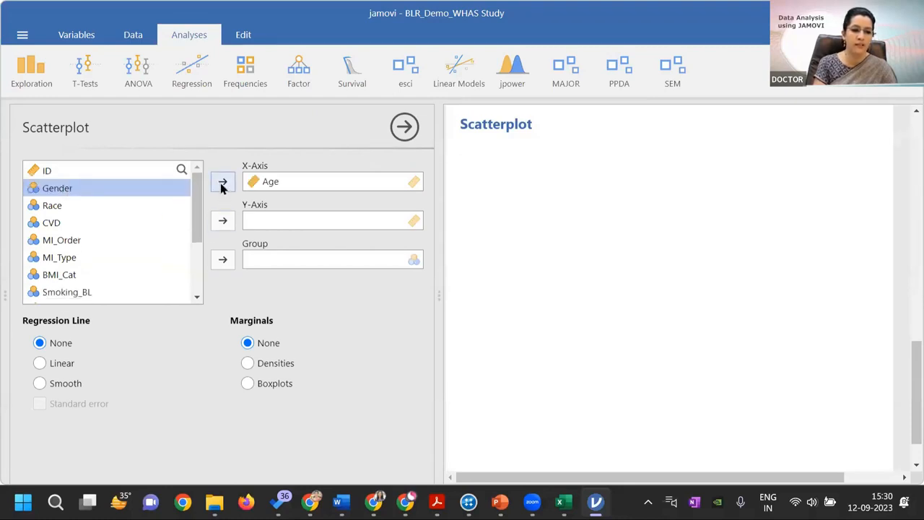
Assign odds to the scatterplot's Y-axis and view the plot against Age
drag(195, 227, 189, 290)
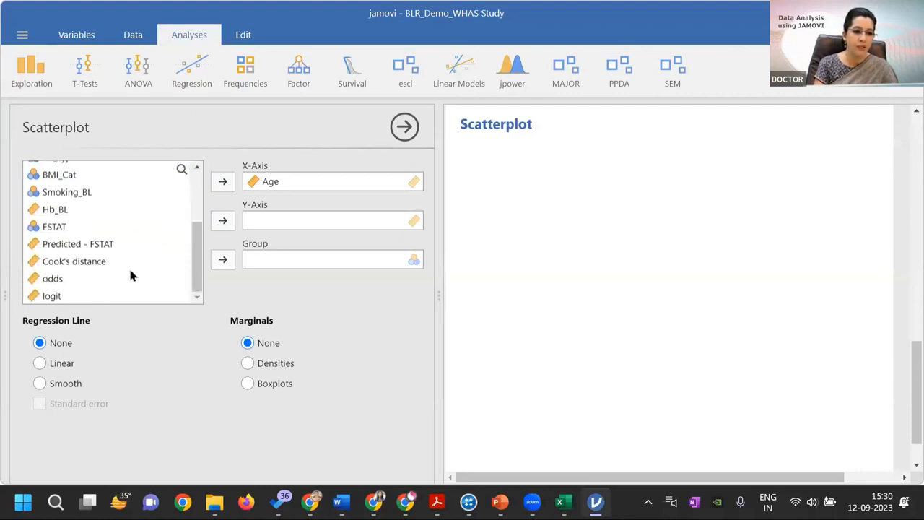
click(77, 246)
click(64, 279)
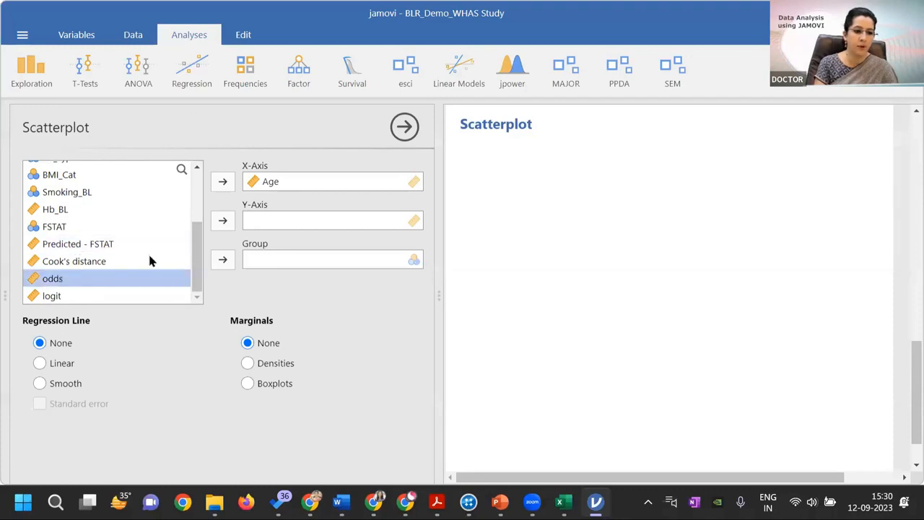
click(224, 221)
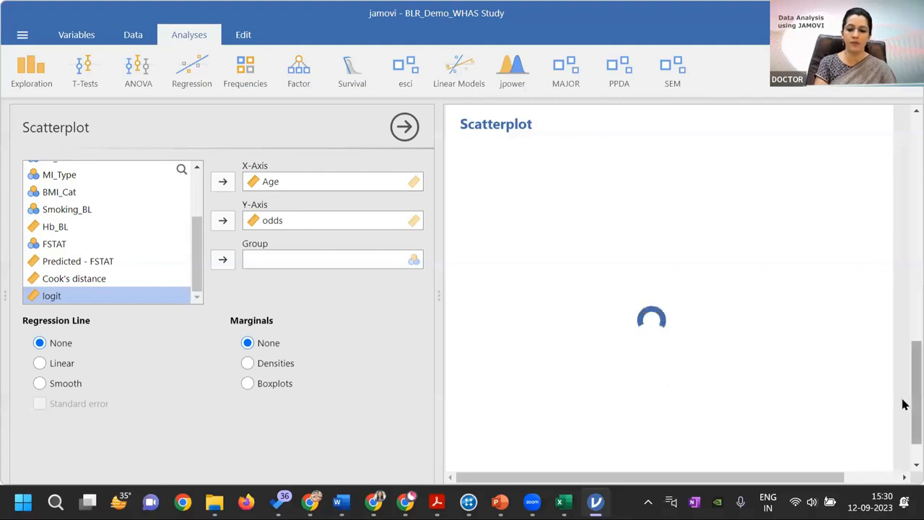
drag(912, 405, 904, 418)
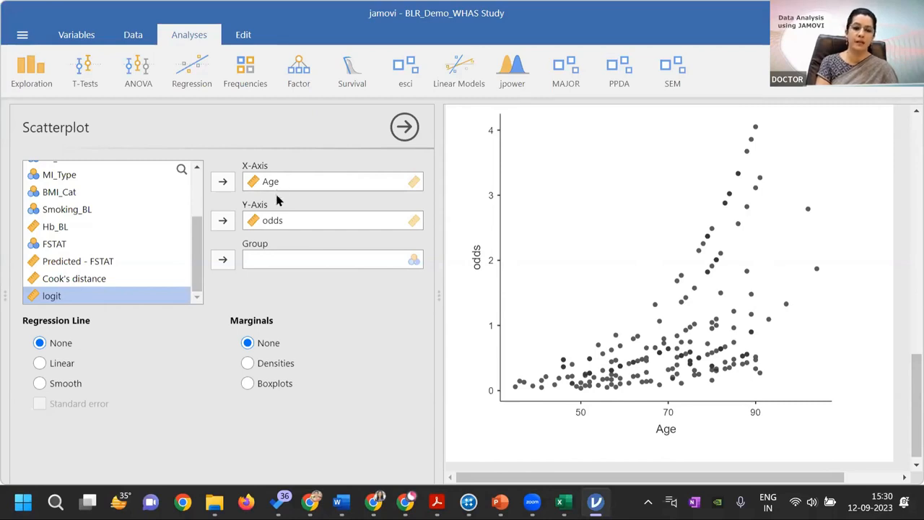
Replace odds with logit on the scatterplot's Y-axis
click(272, 221)
click(223, 221)
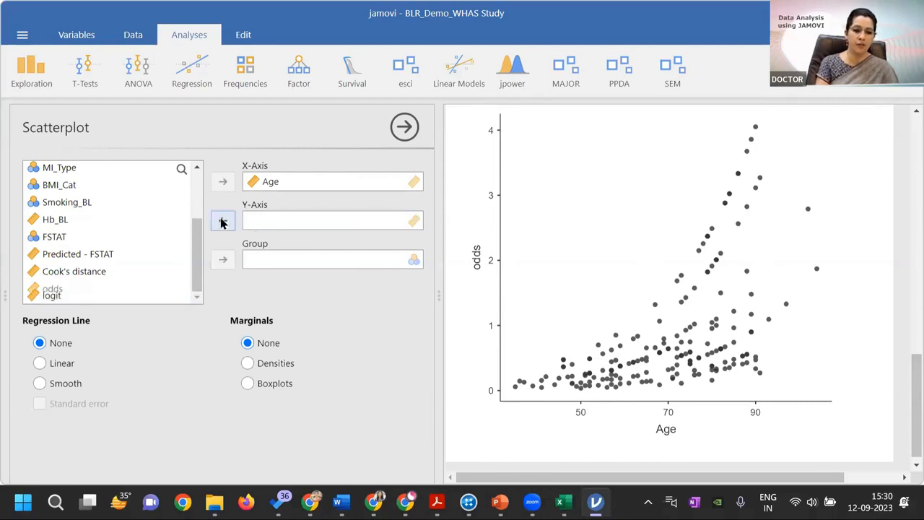
click(58, 299)
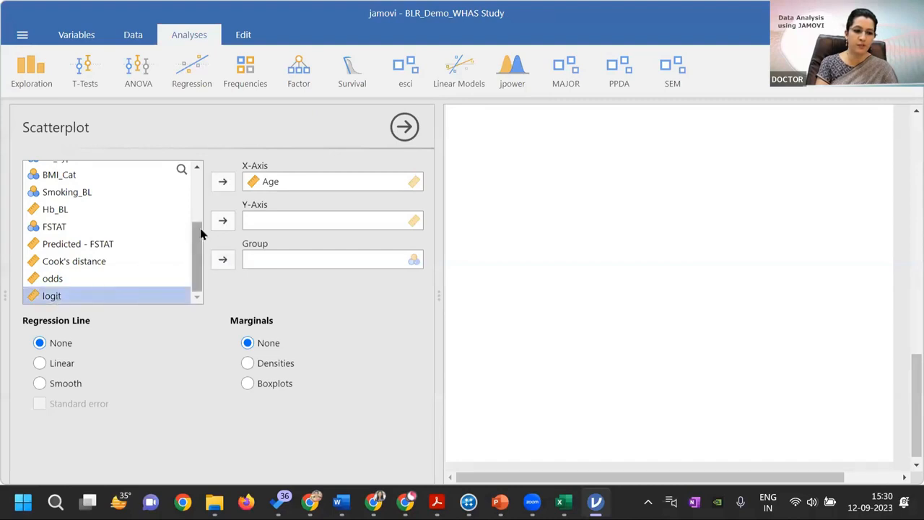
click(223, 220)
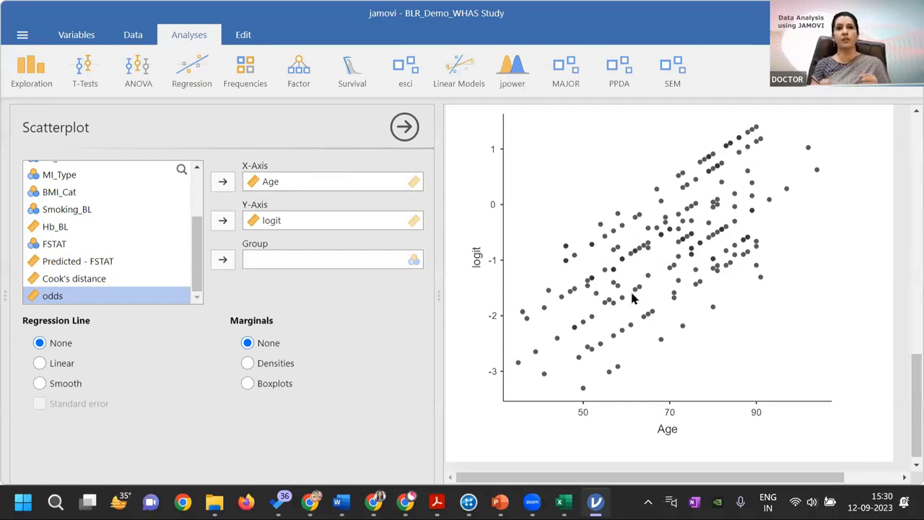
Swap the scatterplot's Y-axis variable from logit to Predicted - FSTAT
click(281, 222)
click(222, 220)
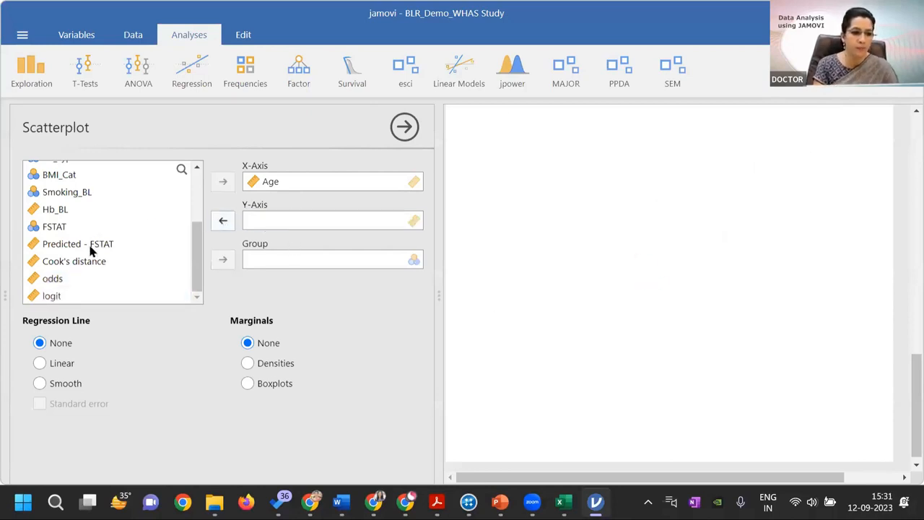
click(91, 245)
click(229, 221)
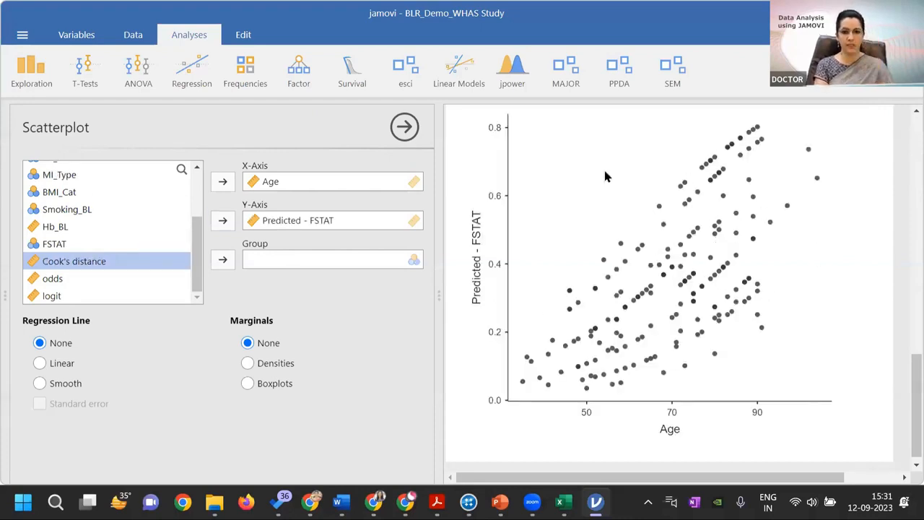
Remove Predicted - FSTAT from the Y-axis and put logit back in its place
click(323, 223)
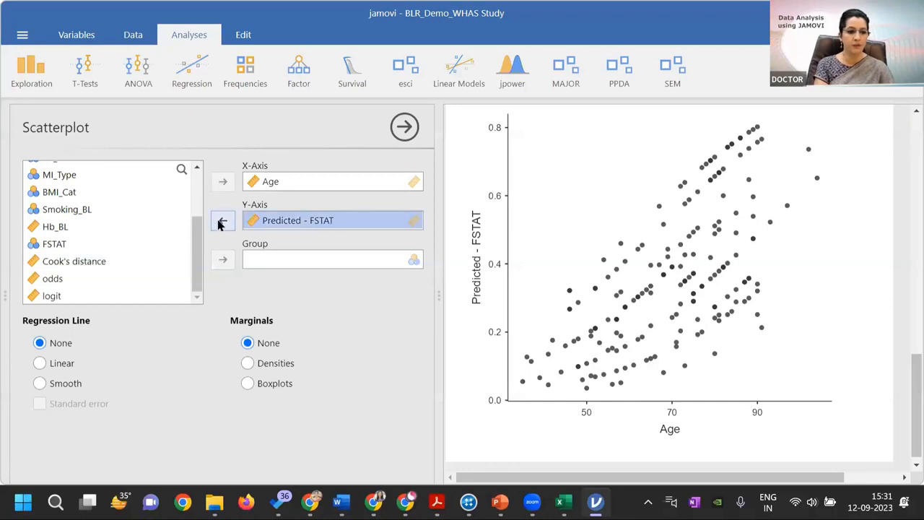
click(222, 220)
click(51, 297)
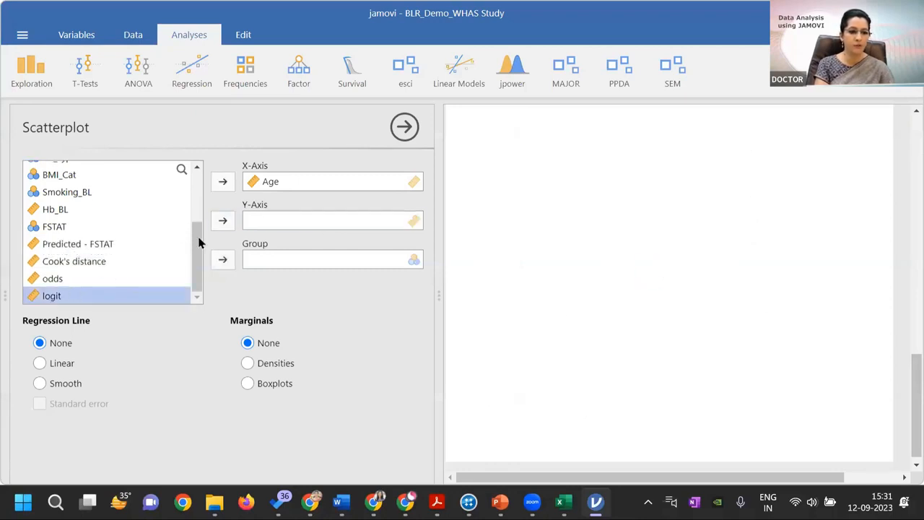
click(222, 220)
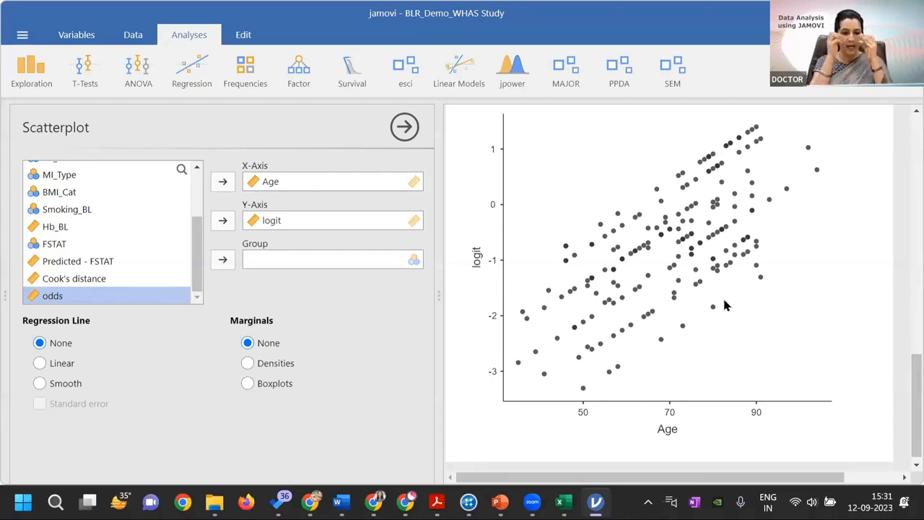
Return to the data sheet and review the predicted values, Cook's distance, odds and logit columns
click(134, 36)
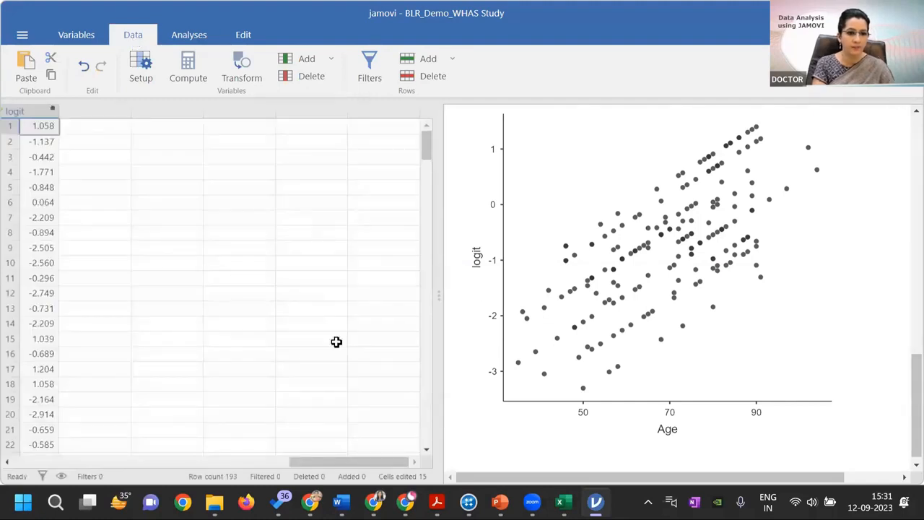
drag(347, 463, 221, 462)
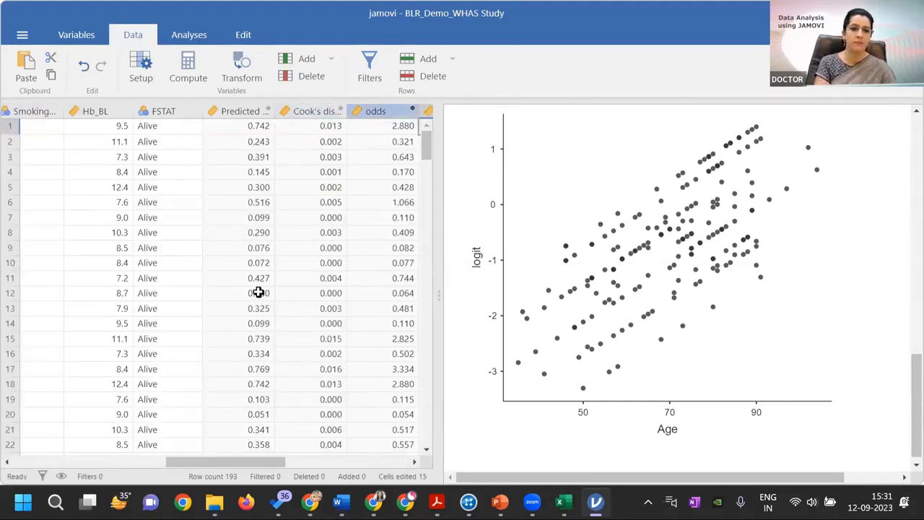
scroll(326, 266, right, 2)
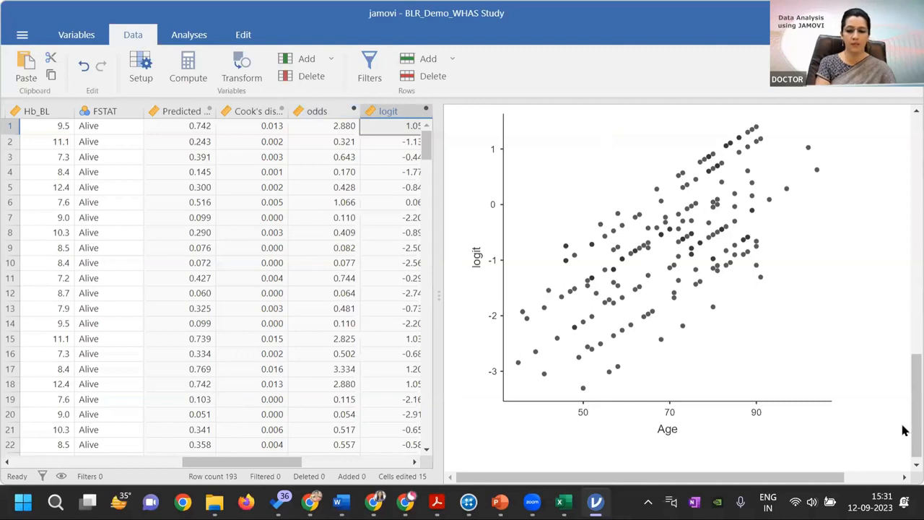
Reopen the binomial logistic regression from its collinearity results and review its options and the model fit and omnibus test tables
scroll(657, 276, up, 5)
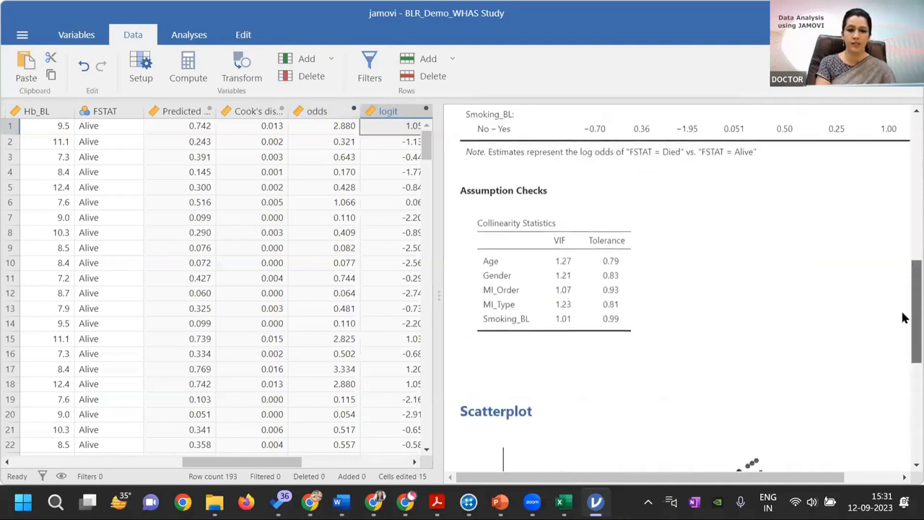
click(648, 275)
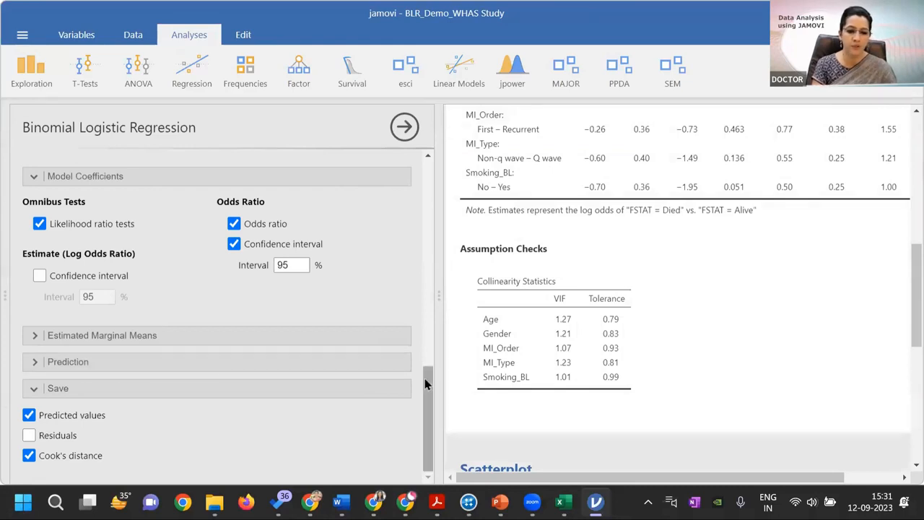
drag(424, 383, 426, 319)
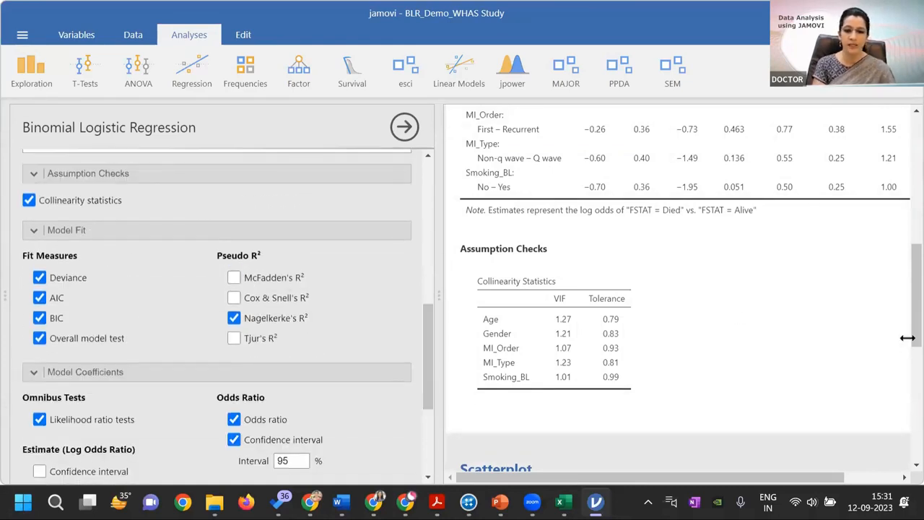
drag(903, 331, 904, 201)
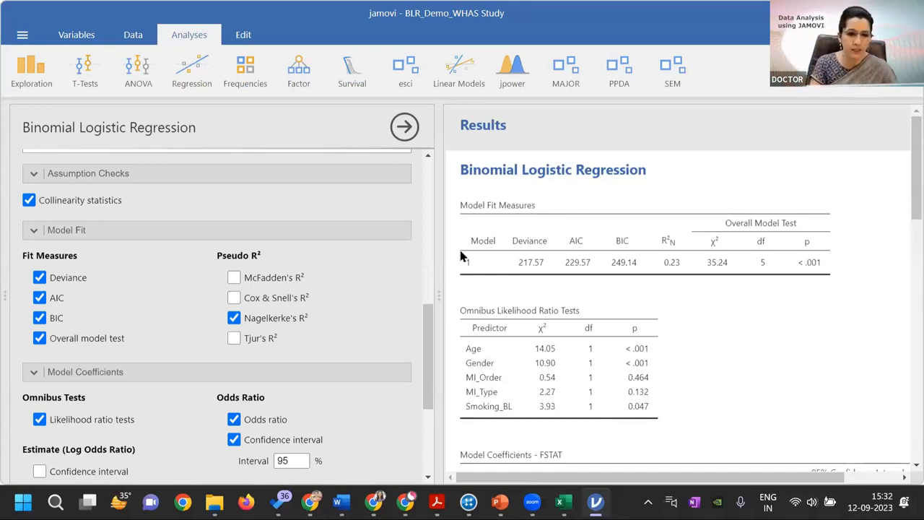
Return to the data sheet and open the definition of the computed variable odds
click(136, 39)
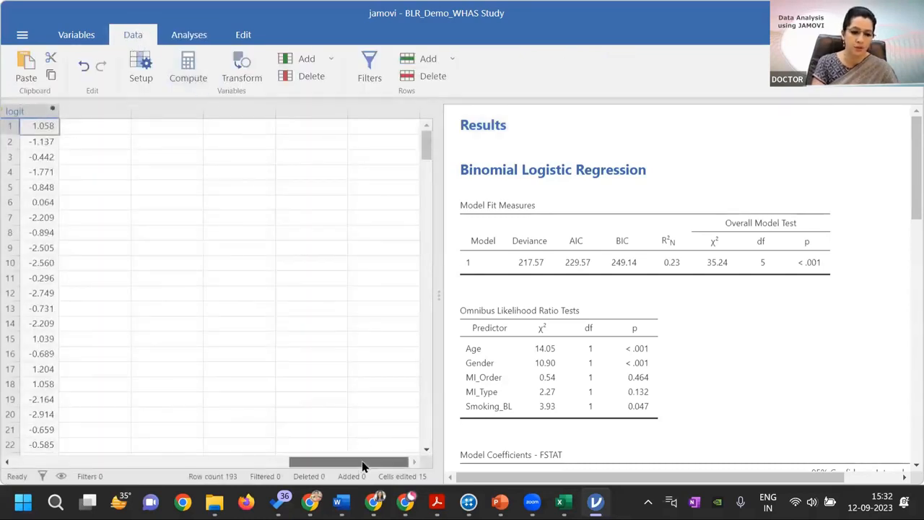
drag(363, 463, 265, 366)
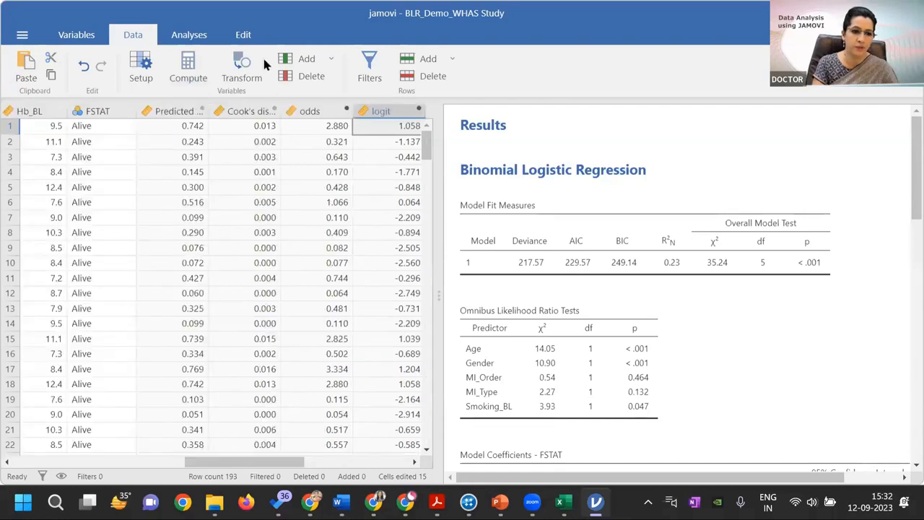
click(319, 112)
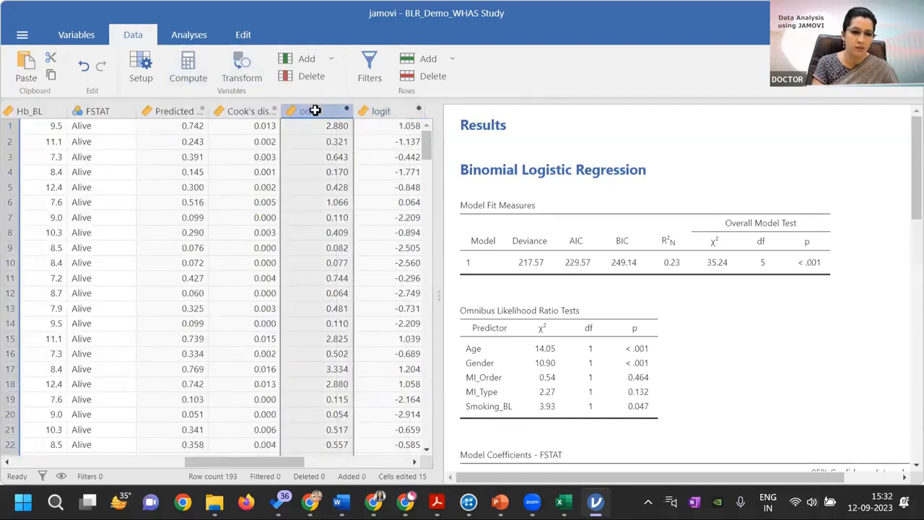
double_click(314, 112)
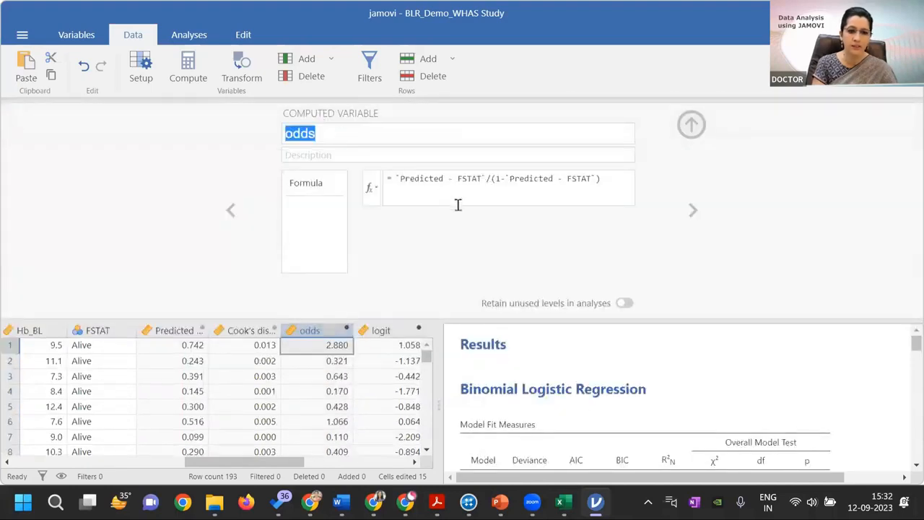
Show the functions and variables available for the odds formula, outline both lists, then clear the markings and close the lists
click(372, 187)
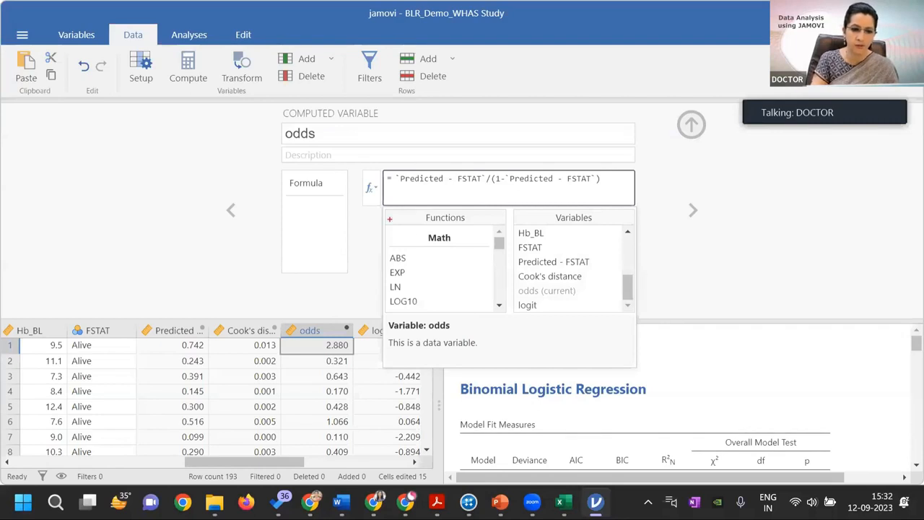
drag(397, 226, 464, 313)
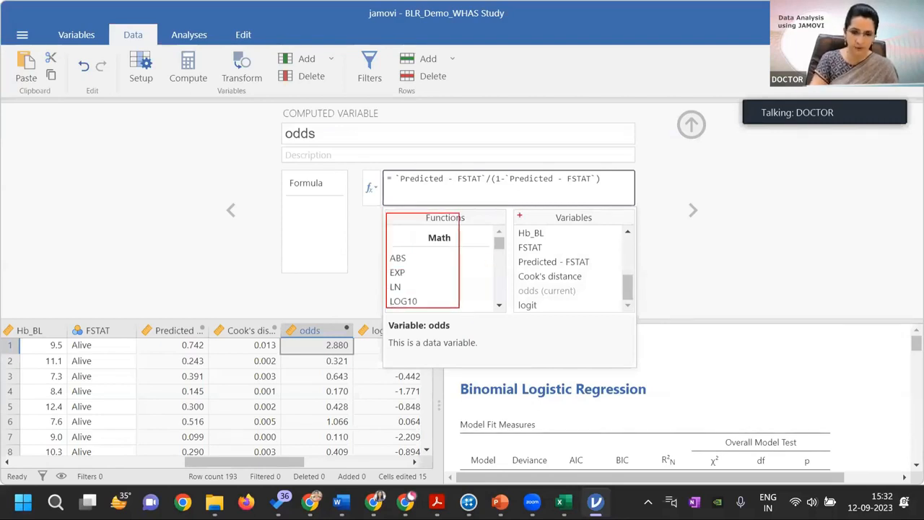
drag(519, 215, 600, 312)
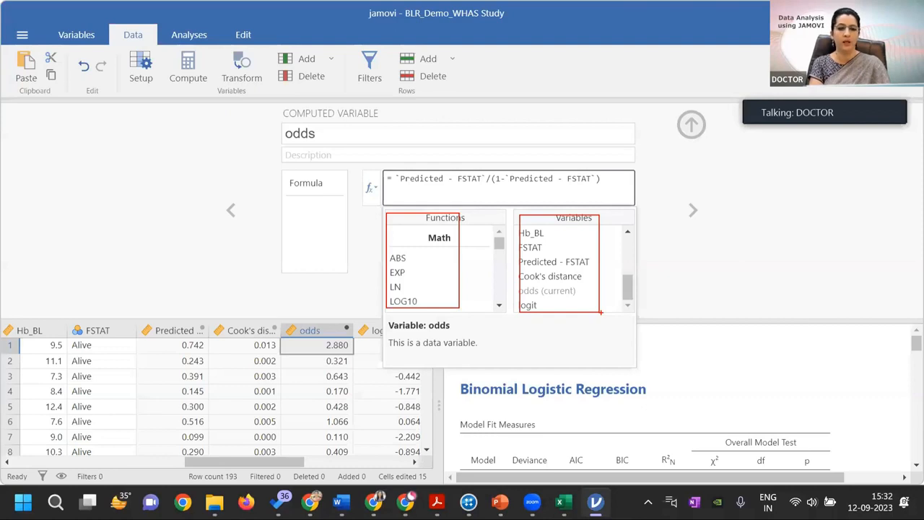
key(Escape)
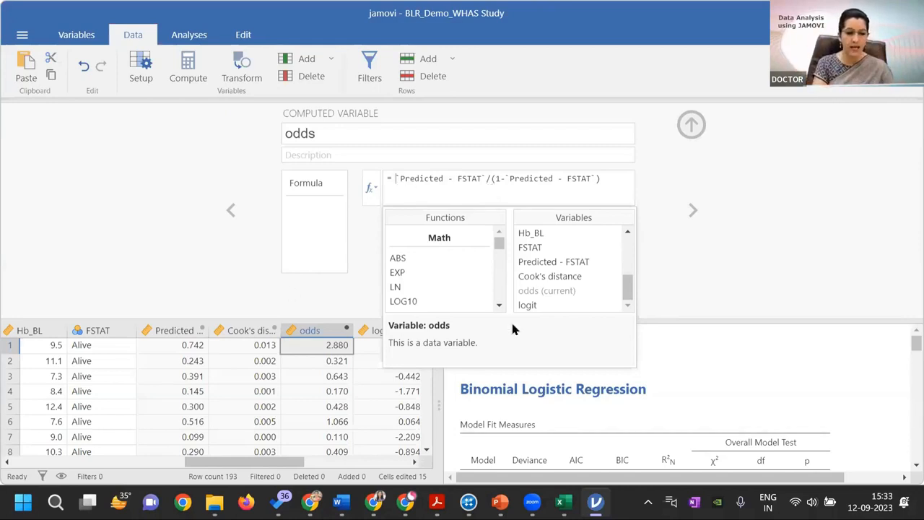
click(744, 211)
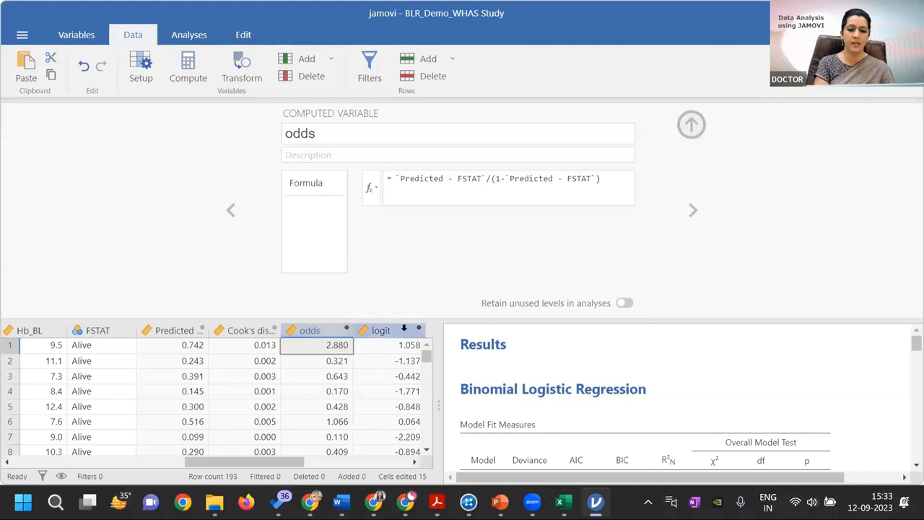
Browse the functions available for the odds formula, return to the start of the list, and close the variable's definition
click(376, 184)
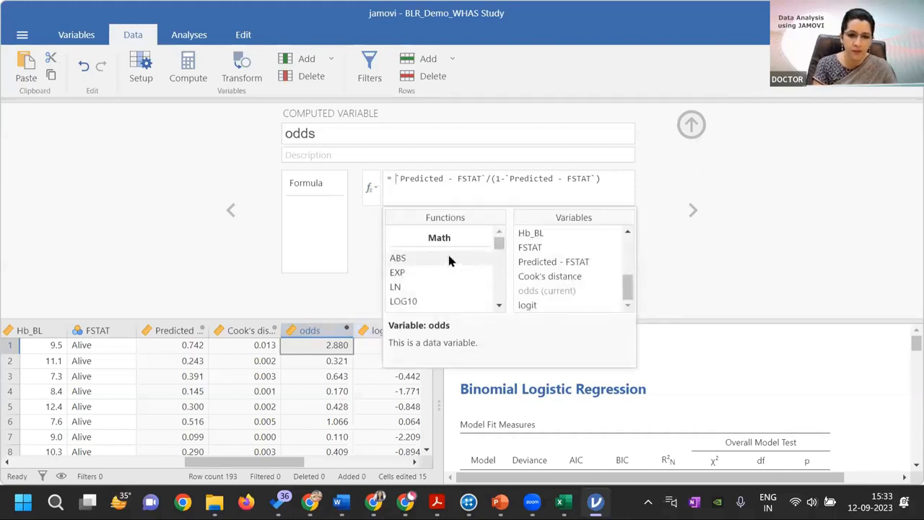
click(498, 307)
click(497, 305)
click(498, 306)
click(497, 305)
click(498, 306)
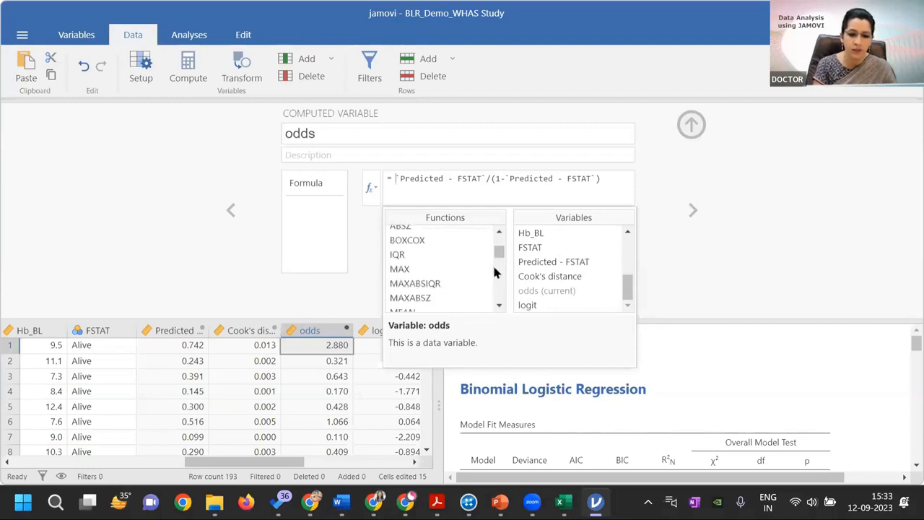
drag(497, 252, 498, 239)
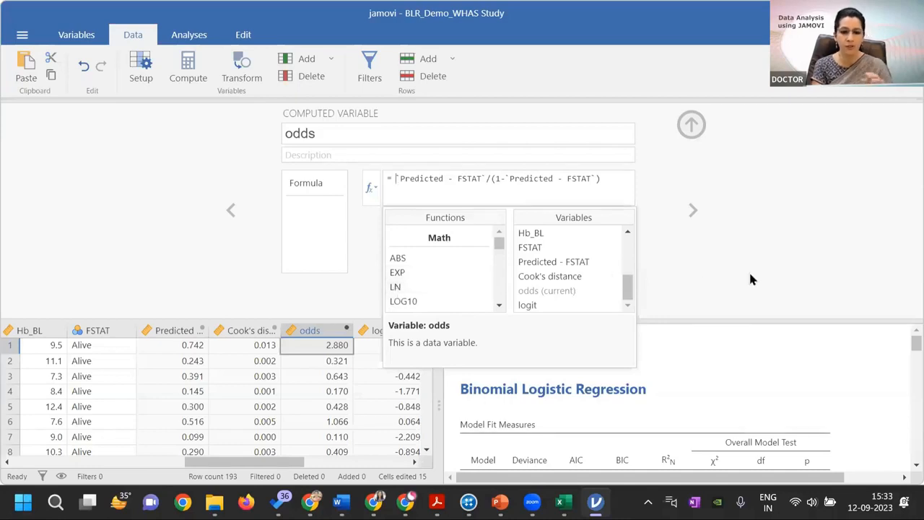
click(690, 124)
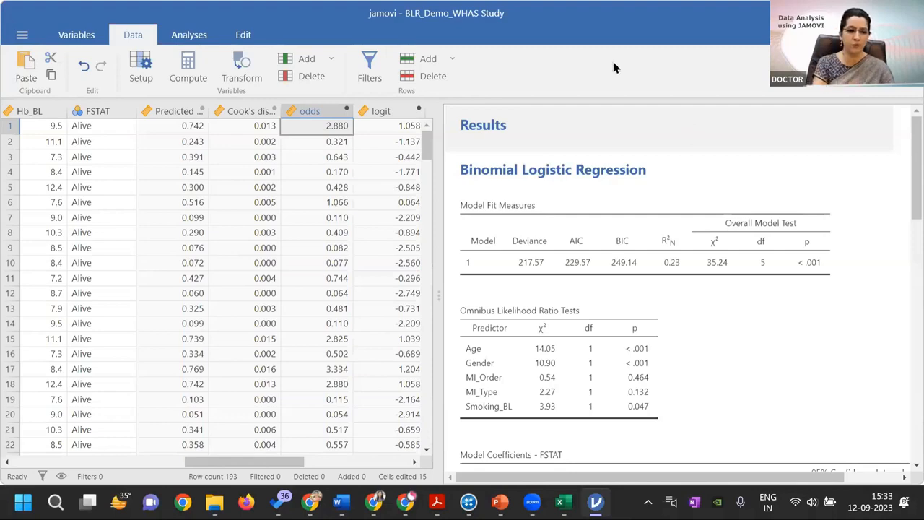
Reopen the binomial logistic regression options, outline the predicted values, residuals and Cook's distance save options, and clear the outline
click(647, 252)
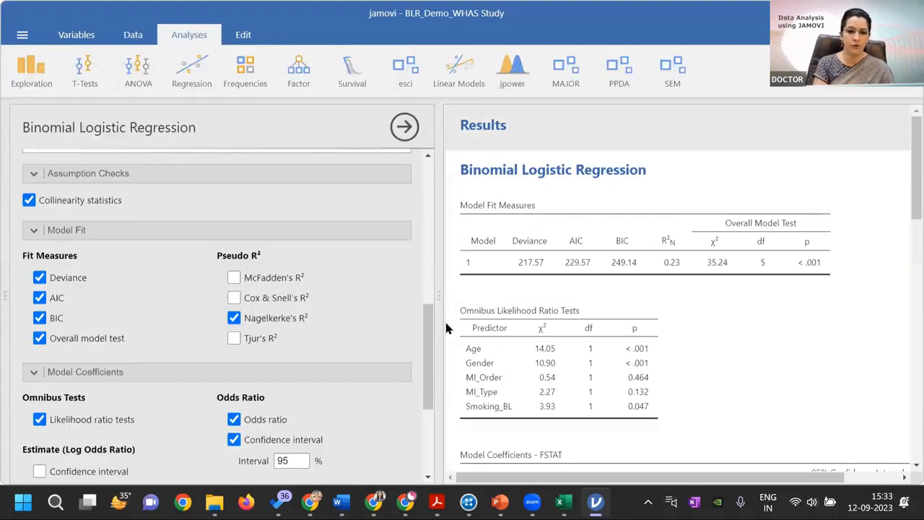
drag(425, 337, 425, 399)
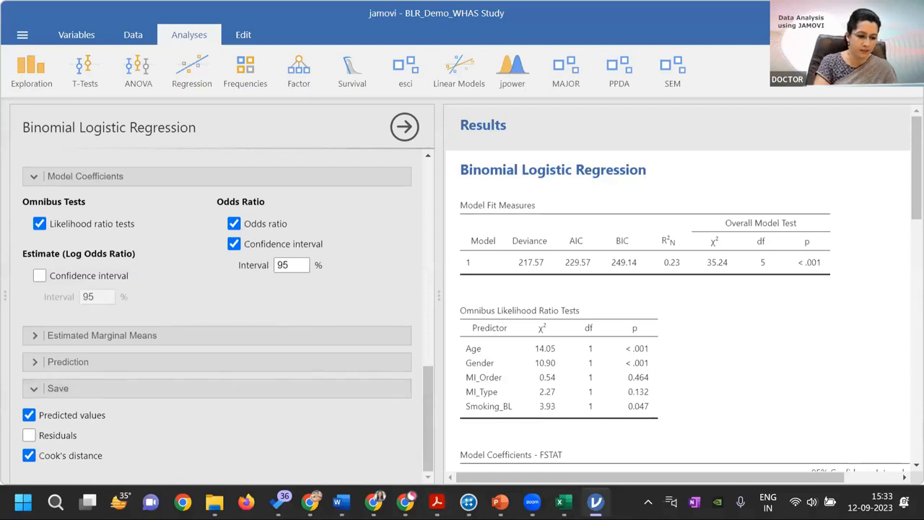
mouse_move(595, 502)
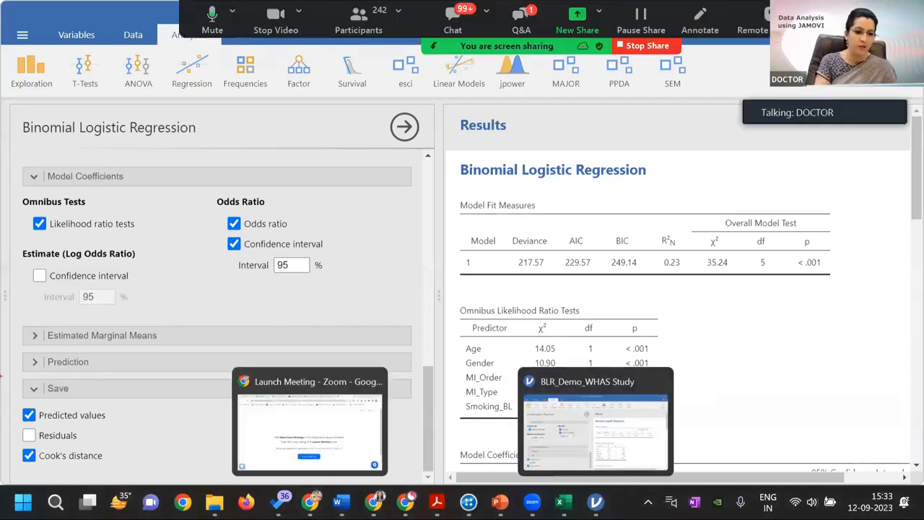
mouse_move(20, 393)
mouse_down()
mouse_move(39, 397)
mouse_move(53, 436)
mouse_move(116, 468)
mouse_up()
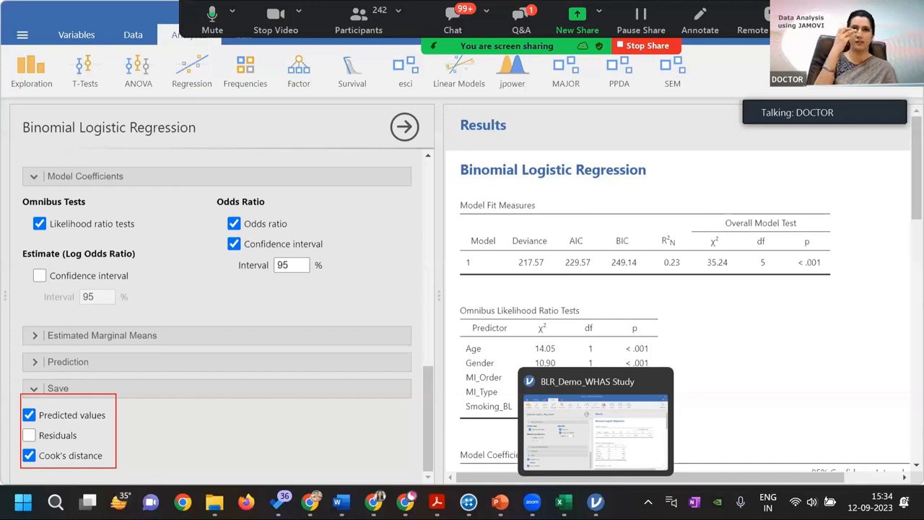
key(Escape)
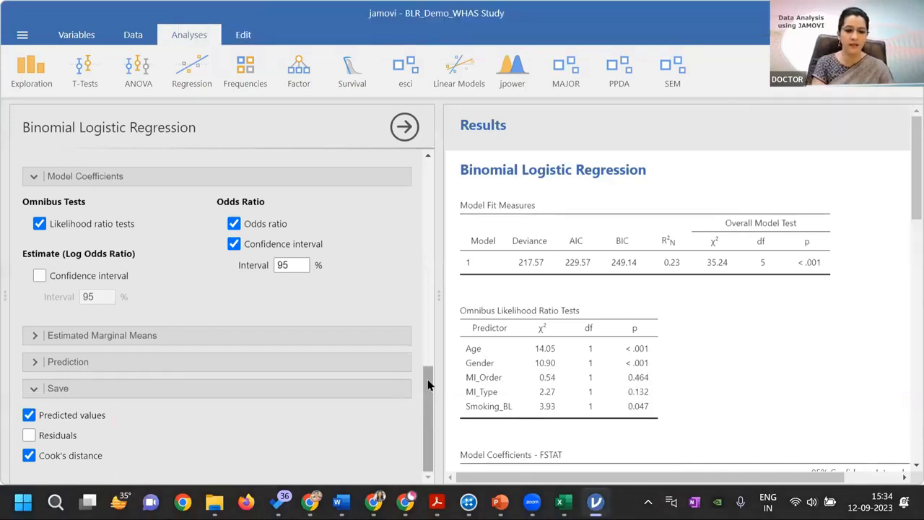
Set the reference level of FSTAT to Died in the logistic regression, and set it back to Alive
drag(428, 409, 424, 289)
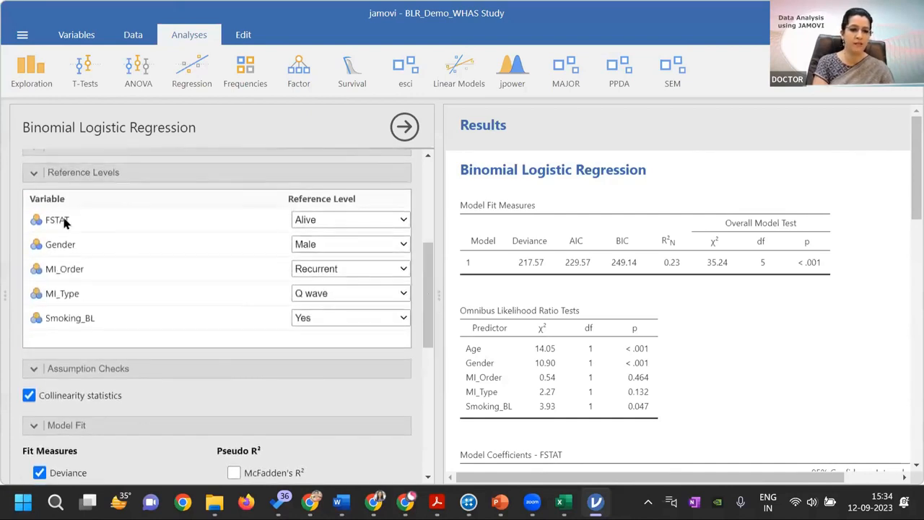
click(401, 221)
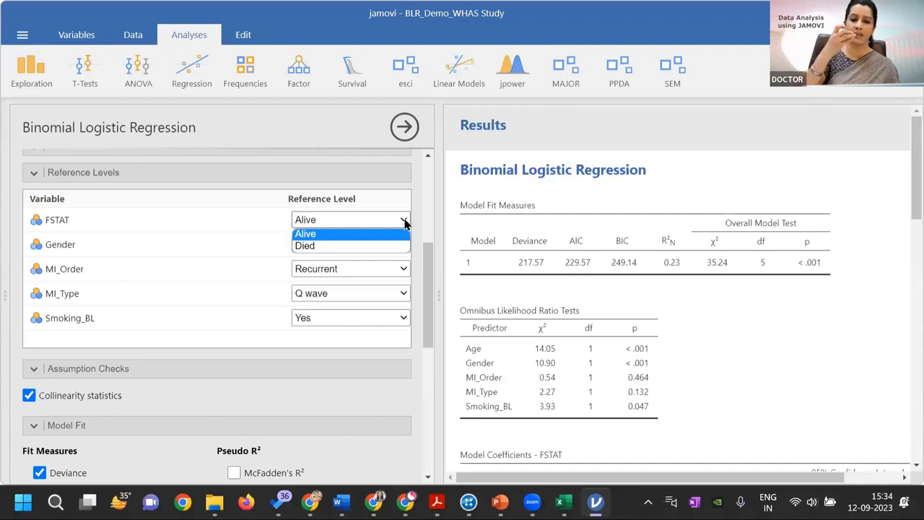
click(359, 246)
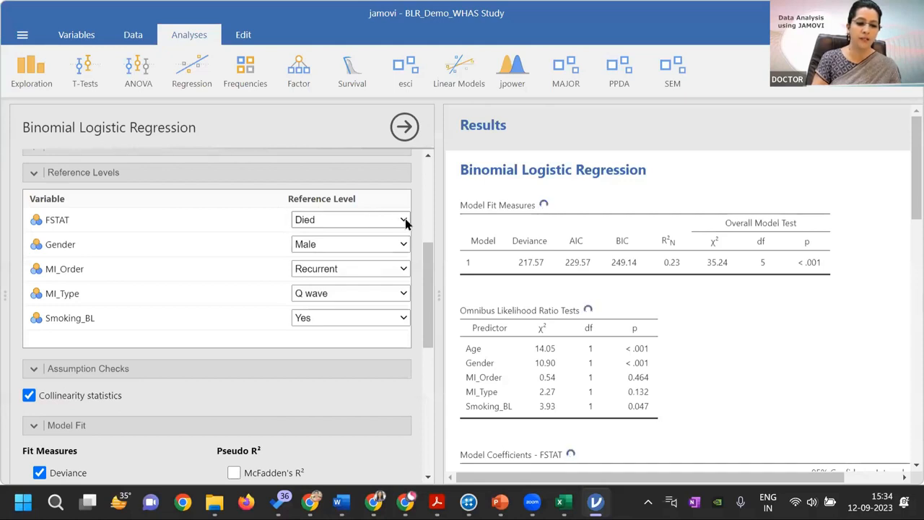
click(406, 222)
click(361, 221)
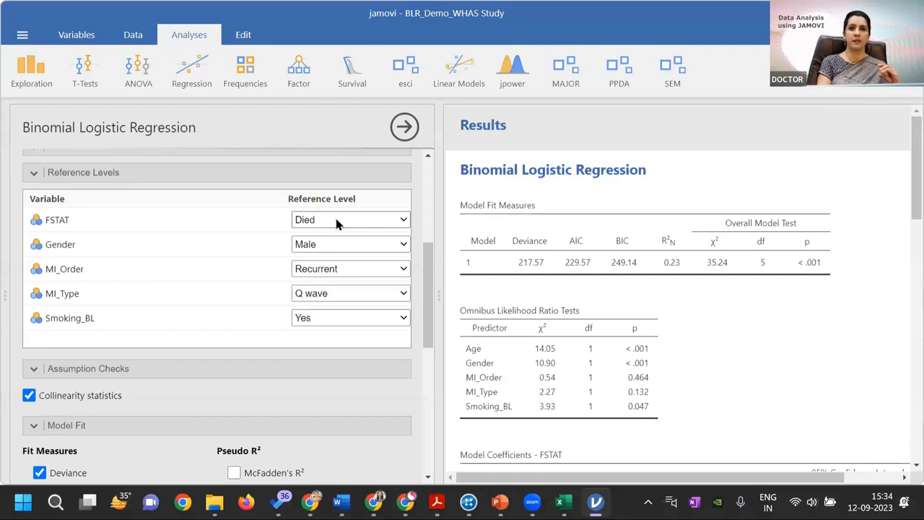
click(403, 221)
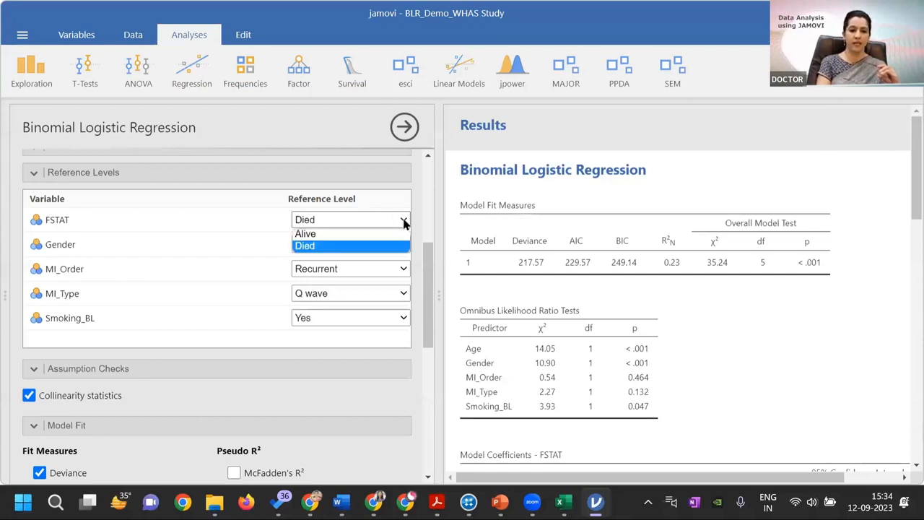
click(348, 247)
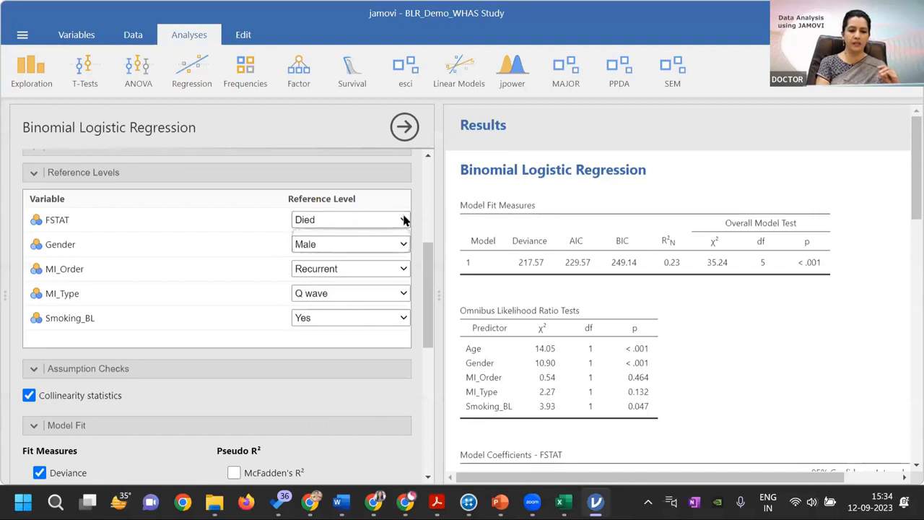
click(403, 220)
click(318, 233)
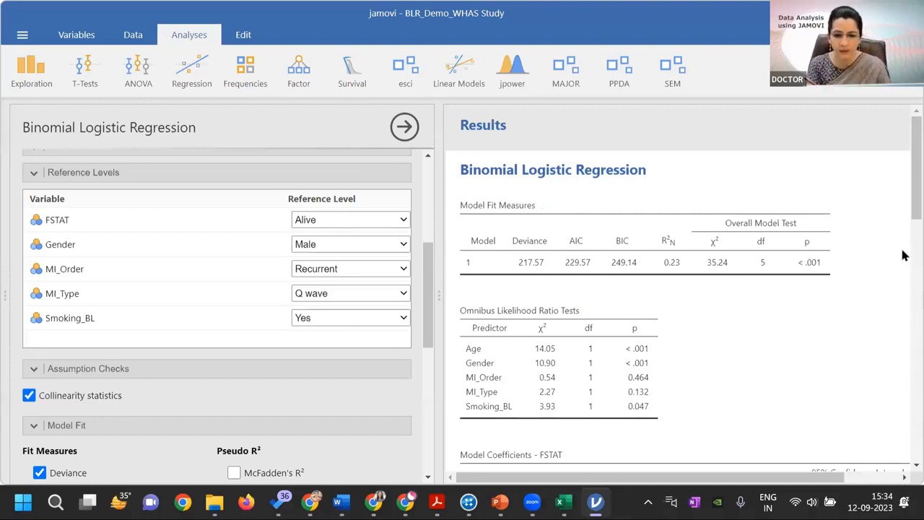
Mark the MI_Order and MI_Type predictors and their p-values in the omnibus likelihood ratio tests table
scroll(902, 216, down, 3)
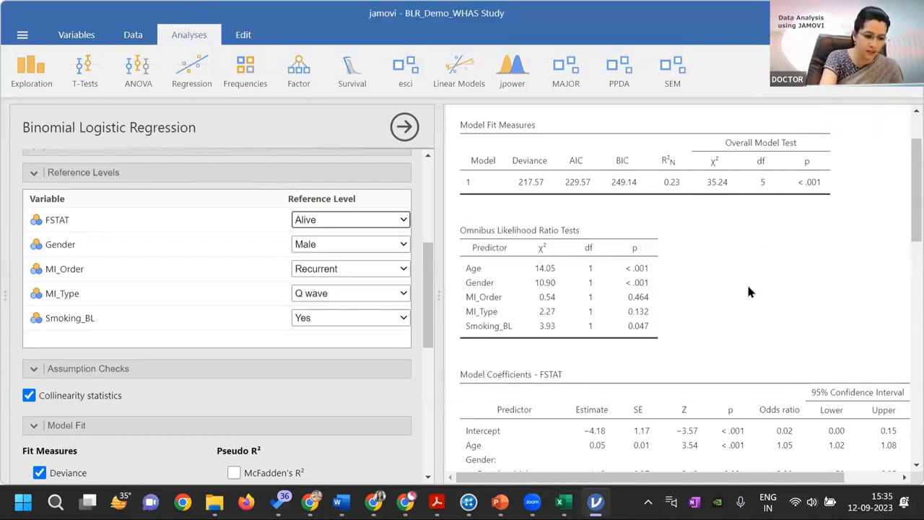
key(super)
key(super)
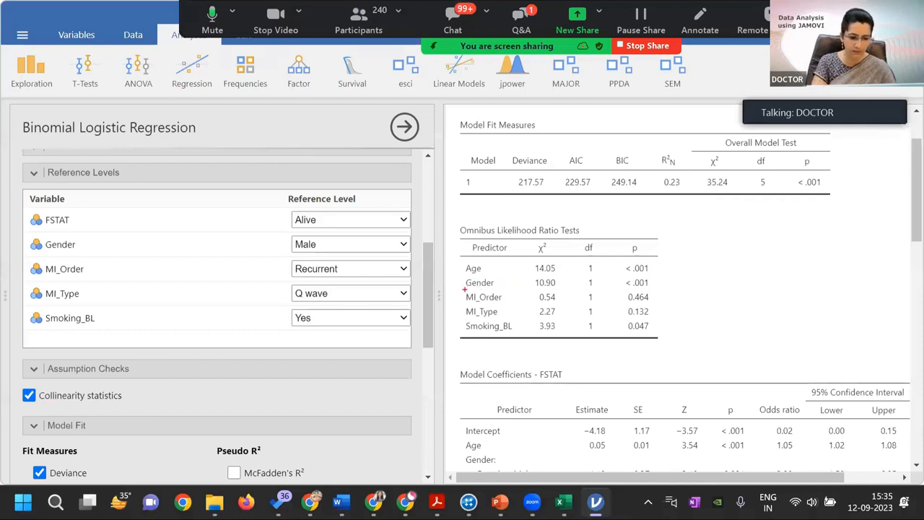
mouse_move(465, 289)
mouse_down()
mouse_move(493, 311)
mouse_move(516, 309)
mouse_up()
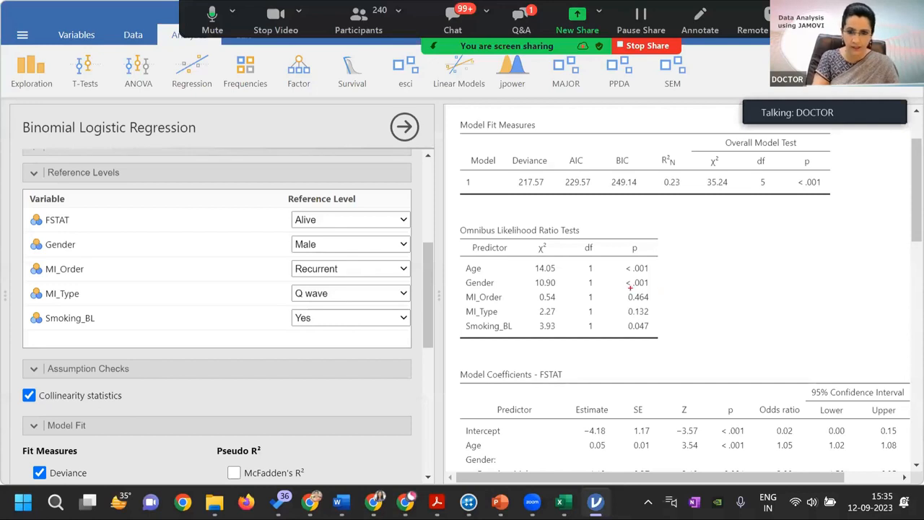
drag(627, 287, 655, 320)
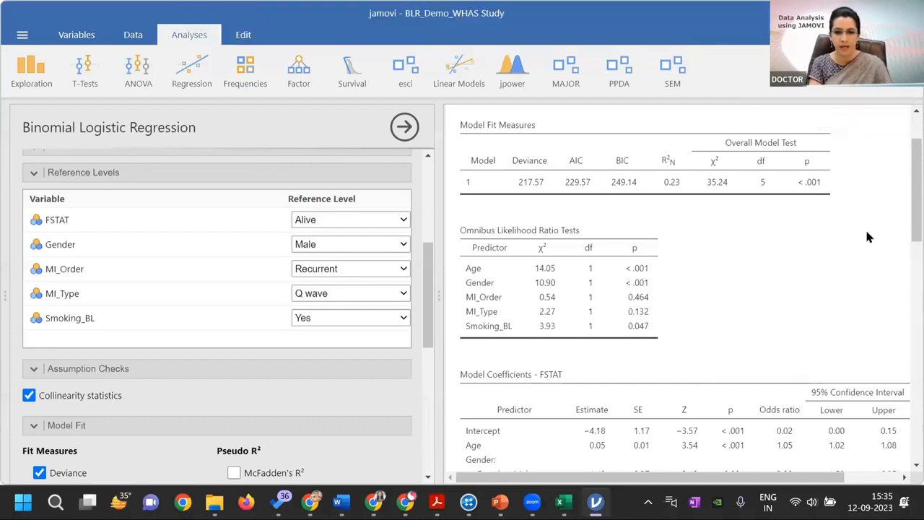
Examine the FSTAT model coefficients table, outline its Estimate column, and clear the outline
scroll(905, 232, down, 5)
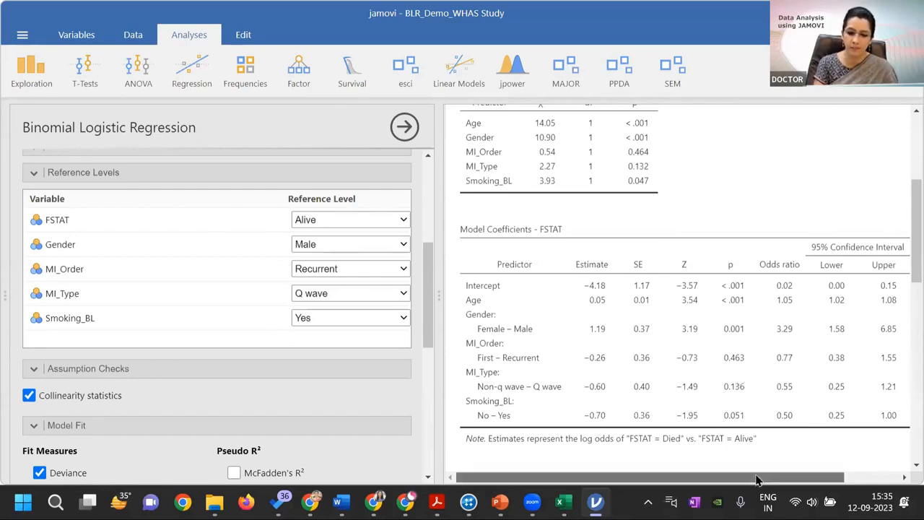
drag(756, 480, 781, 482)
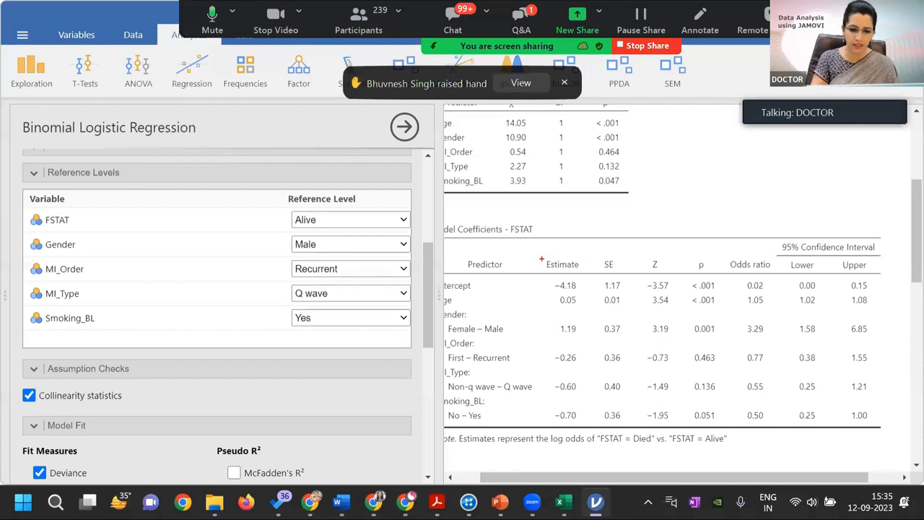
drag(542, 259, 588, 427)
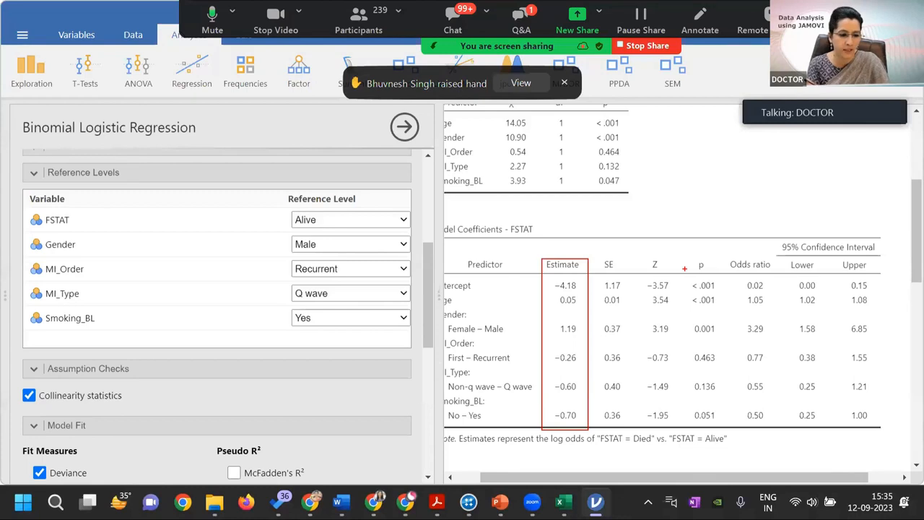
key(Escape)
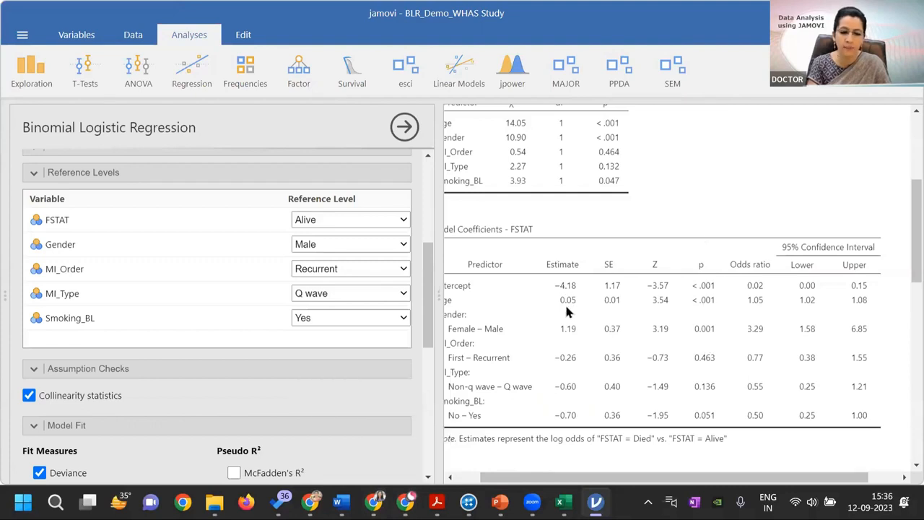
Switch to the PowerPoint slide show and return to the BLR_Demo_WHAS Study window in jamovi
mouse_move(385, 498)
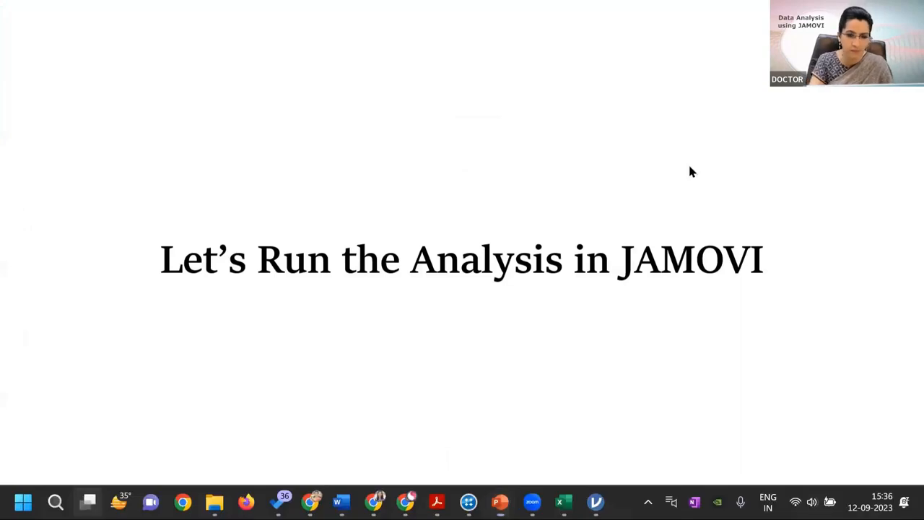
key(super+Tab)
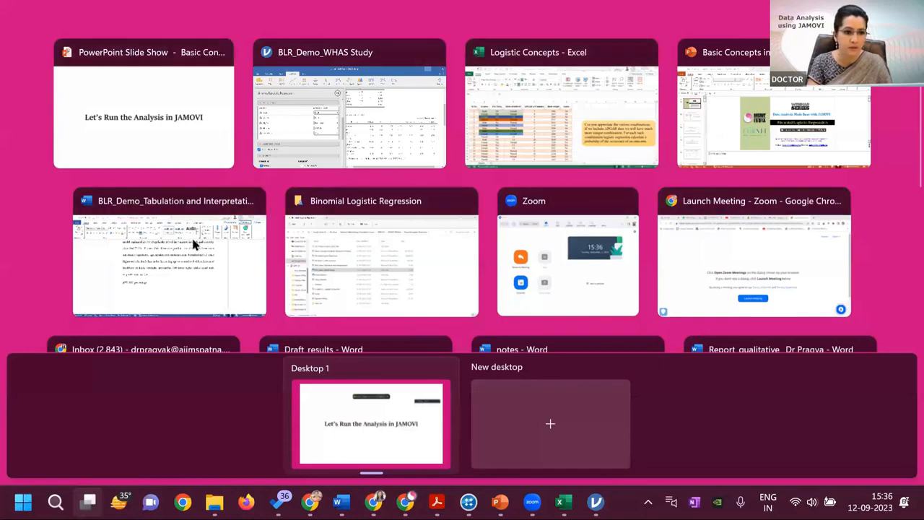
click(331, 111)
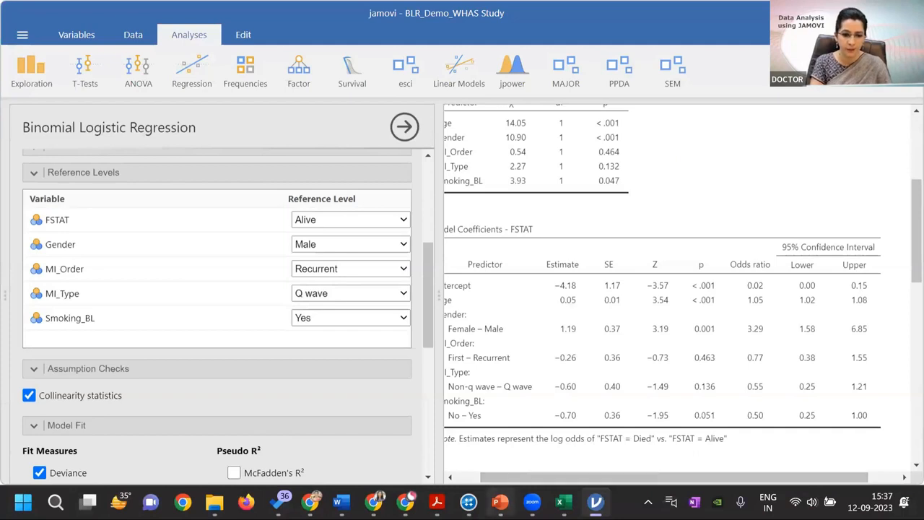
Switch to PowerPoint, end the slide show, and minimize the presentation and the BLR_Demo_Tabulation and Interpretation Word document
mouse_move(501, 503)
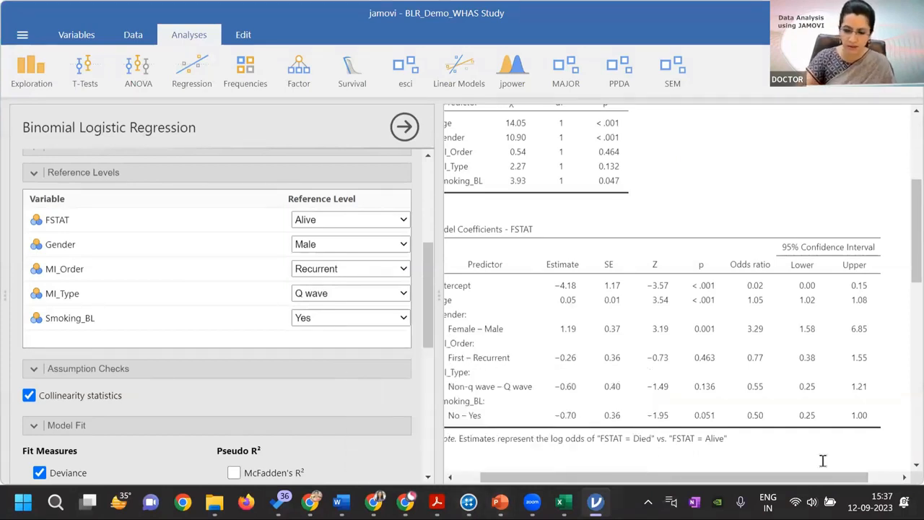
mouse_move(468, 501)
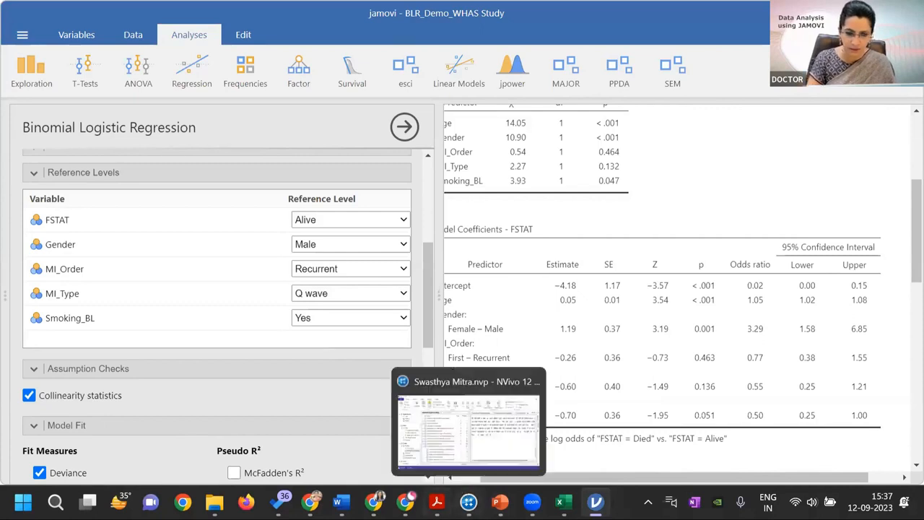
mouse_move(405, 502)
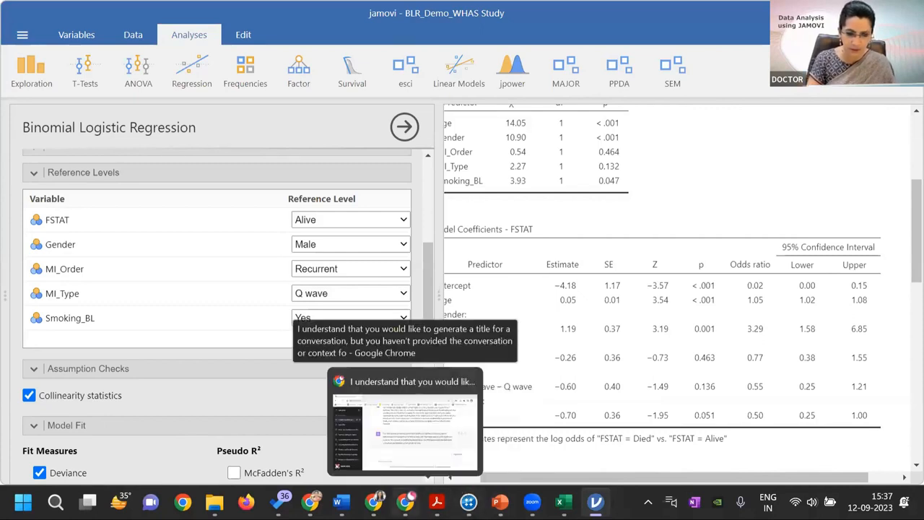
mouse_move(373, 501)
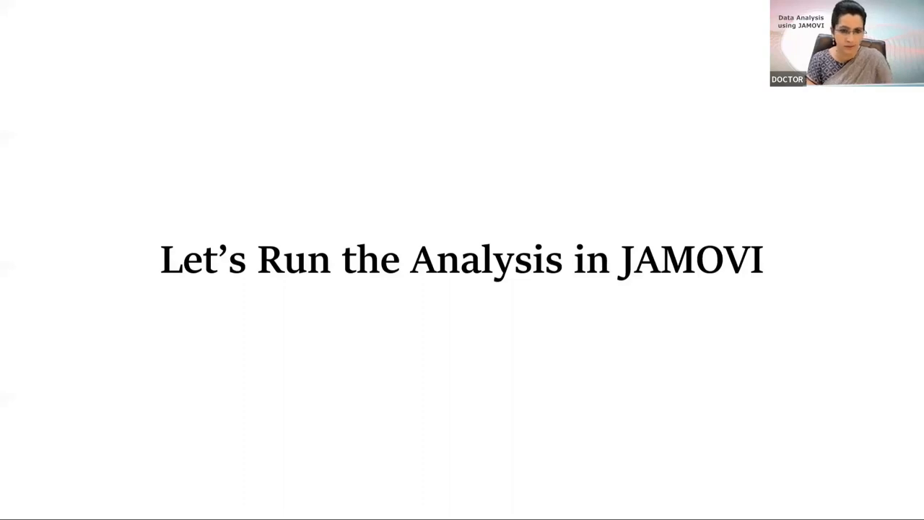
key(Escape)
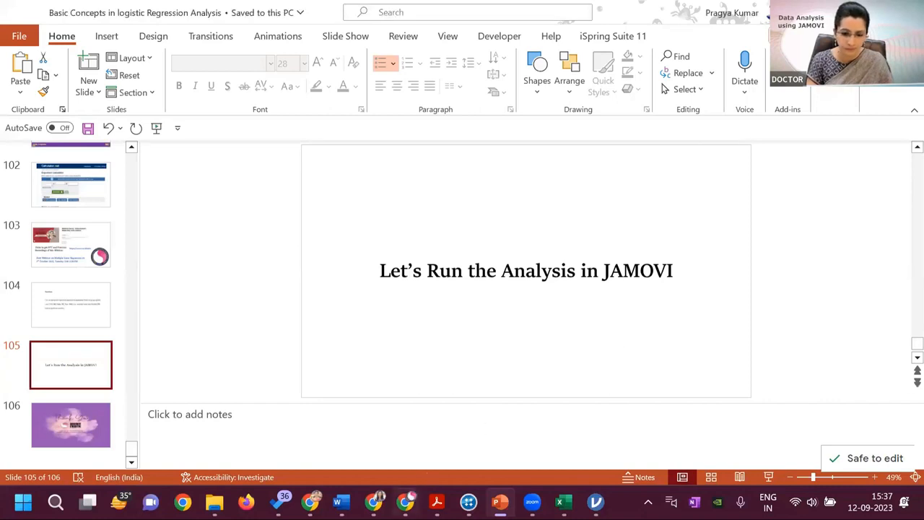
mouse_move(405, 501)
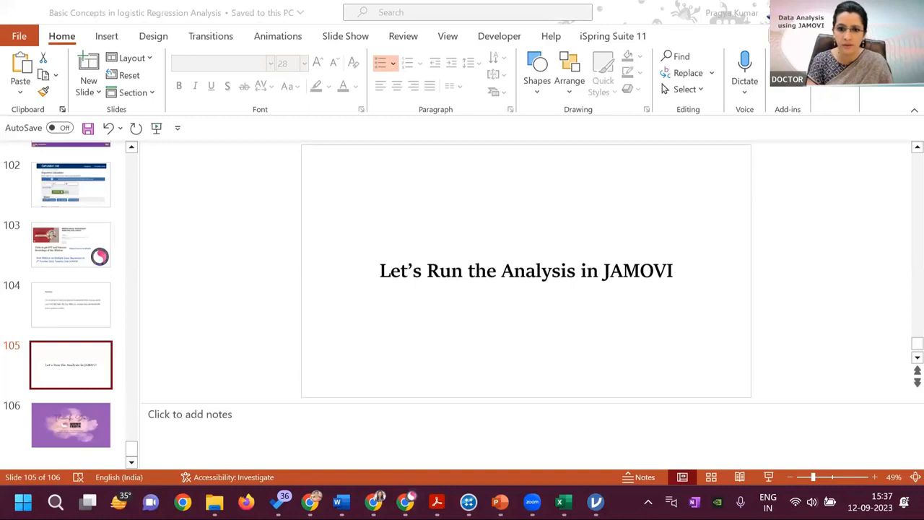
click(841, 12)
click(841, 13)
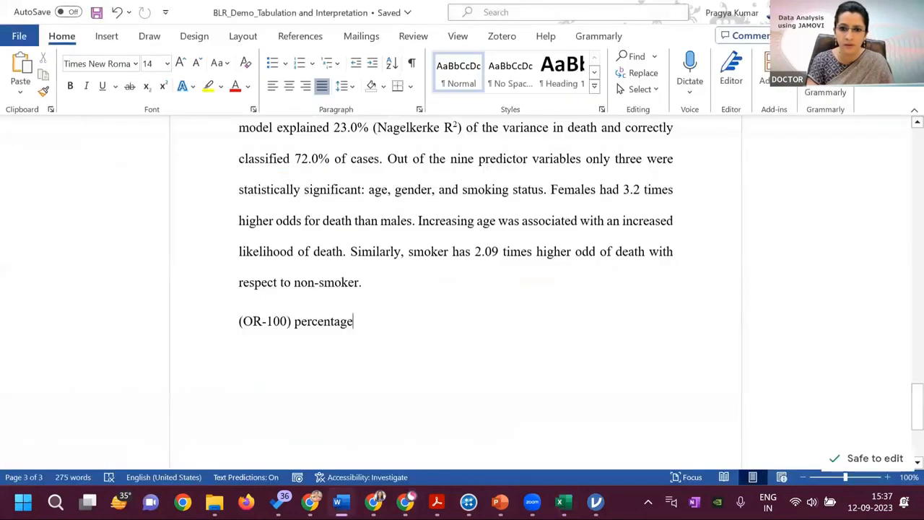
click(841, 12)
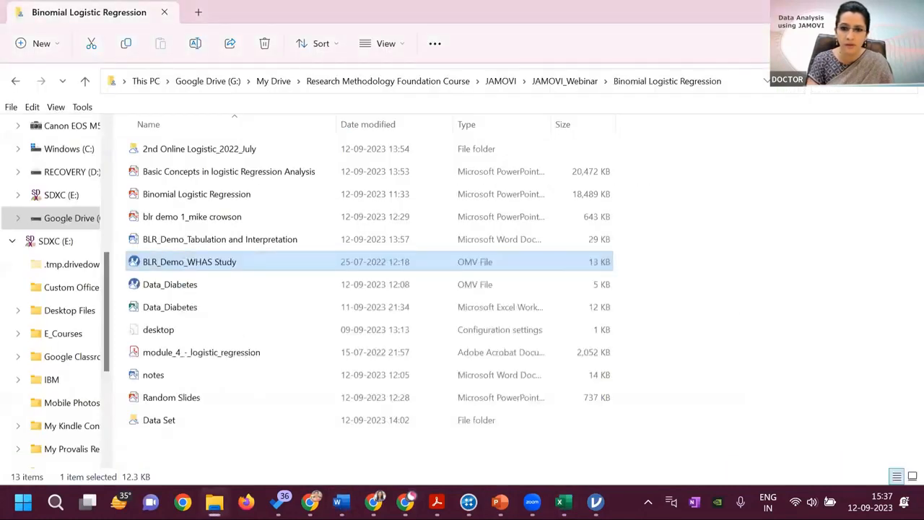
Minimize the File Explorer window and bring up the Exponent Calculator page in the other Chrome window
click(841, 12)
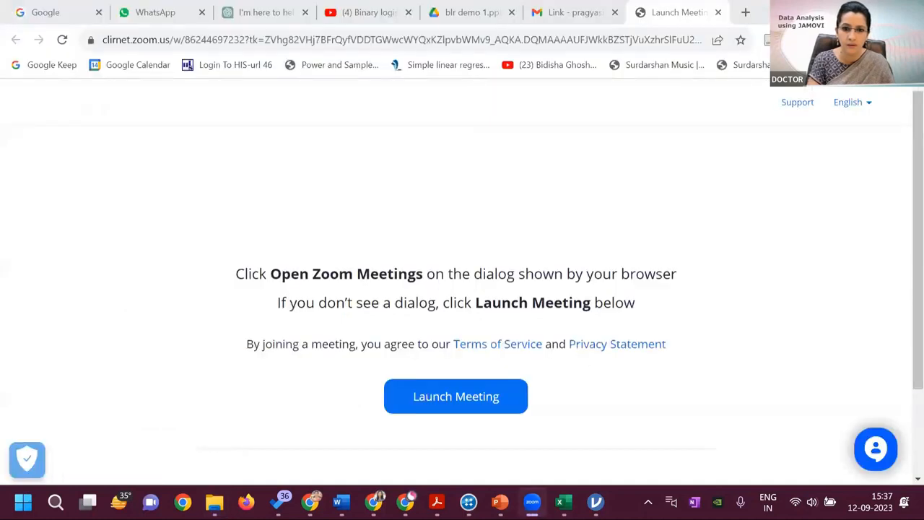
click(523, 241)
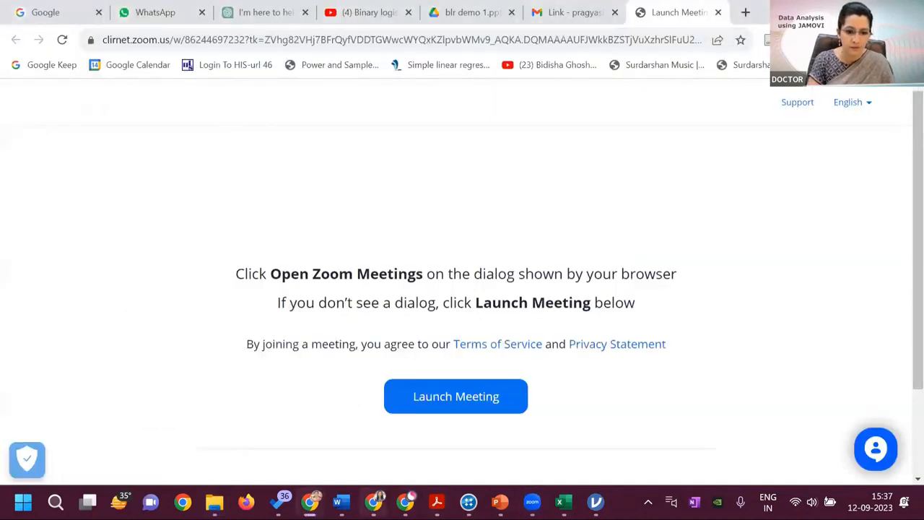
mouse_move(373, 501)
click(392, 441)
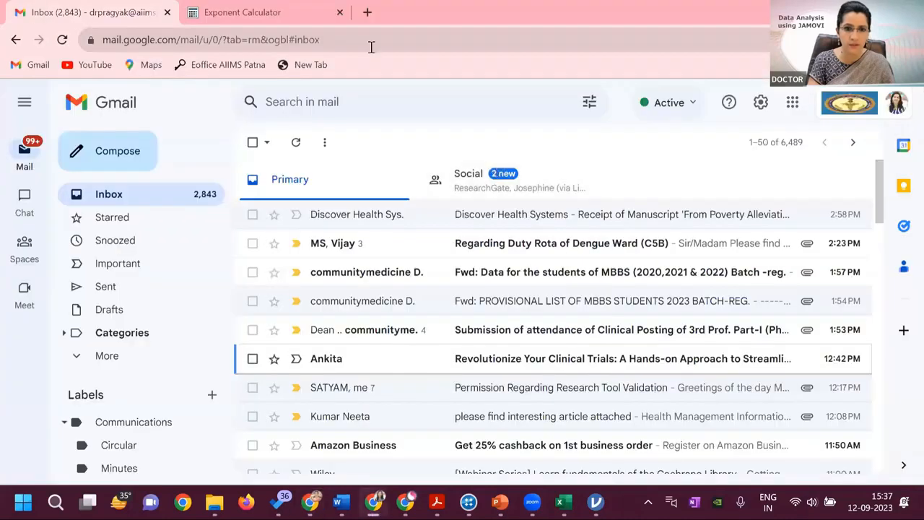
click(277, 14)
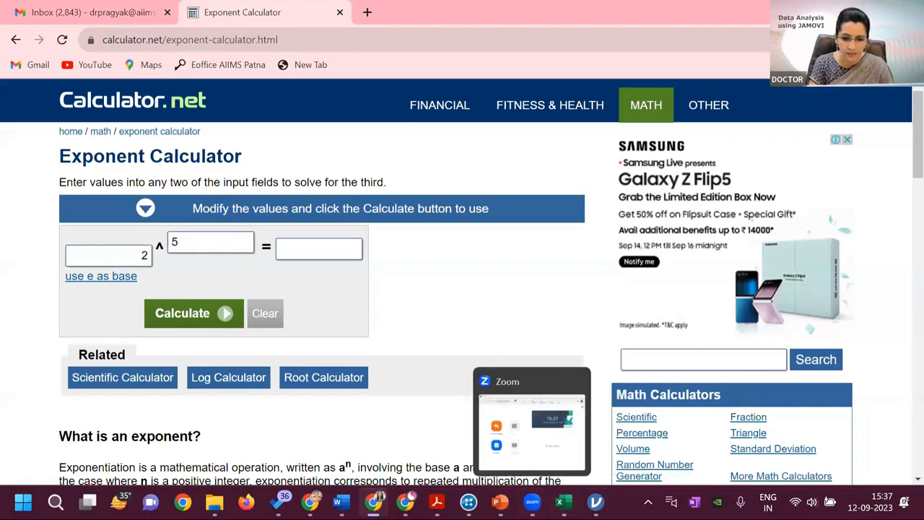
Switch to jamovi and show the predictor names and estimates in the FSTAT model coefficients table
mouse_move(595, 502)
click(606, 444)
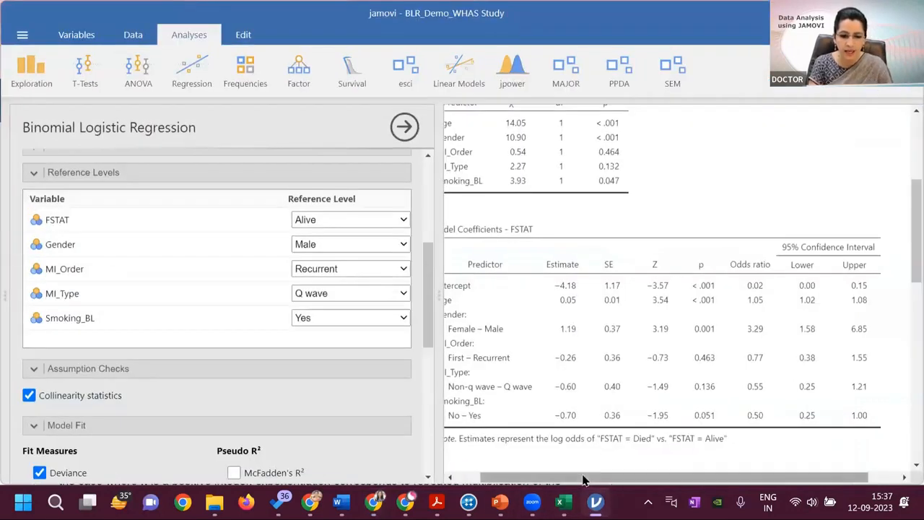
drag(586, 478, 566, 478)
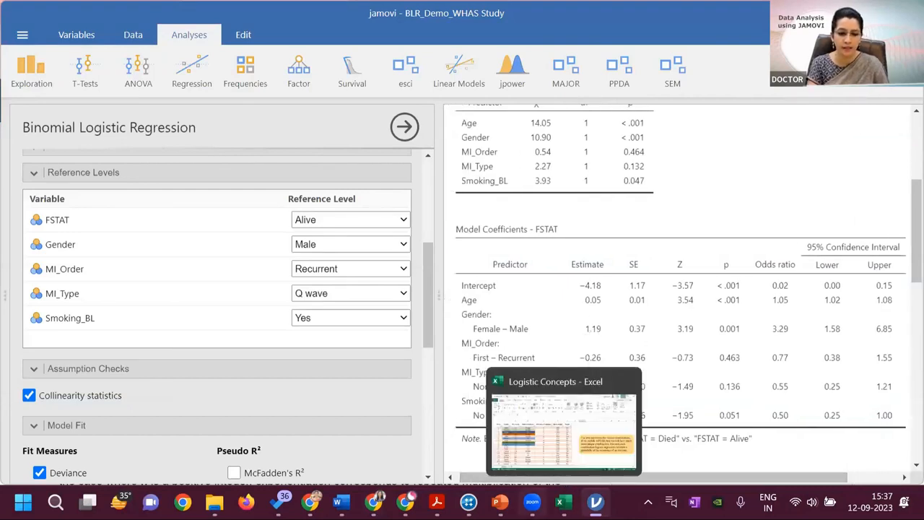
Calculate 2 to the power 1.19 in the Exponent Calculator and return to jamovi to compare it with the Gender odds ratio
mouse_move(373, 501)
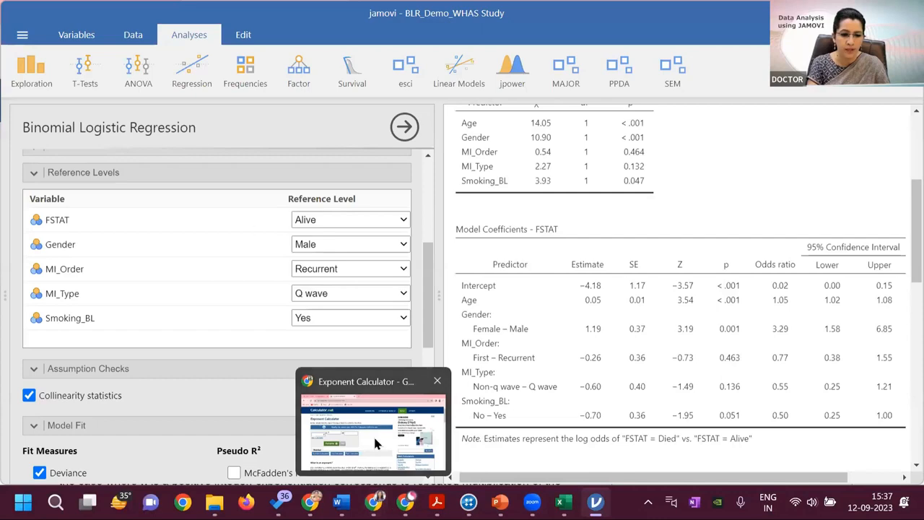
click(373, 435)
click(192, 247)
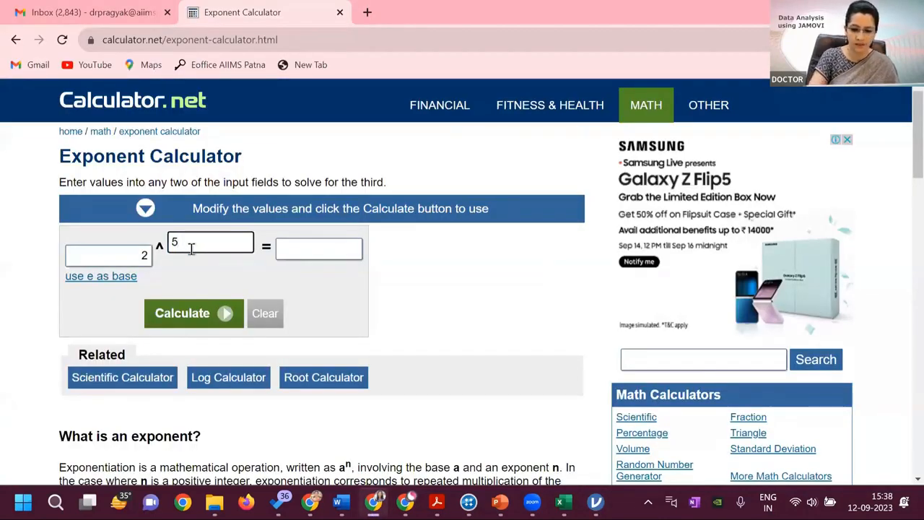
key(BackSpace)
text(1)
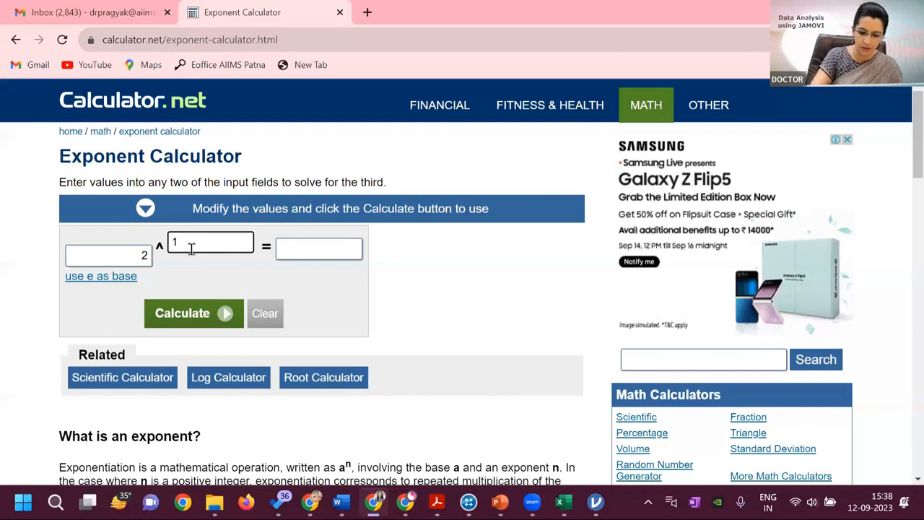
text(.19)
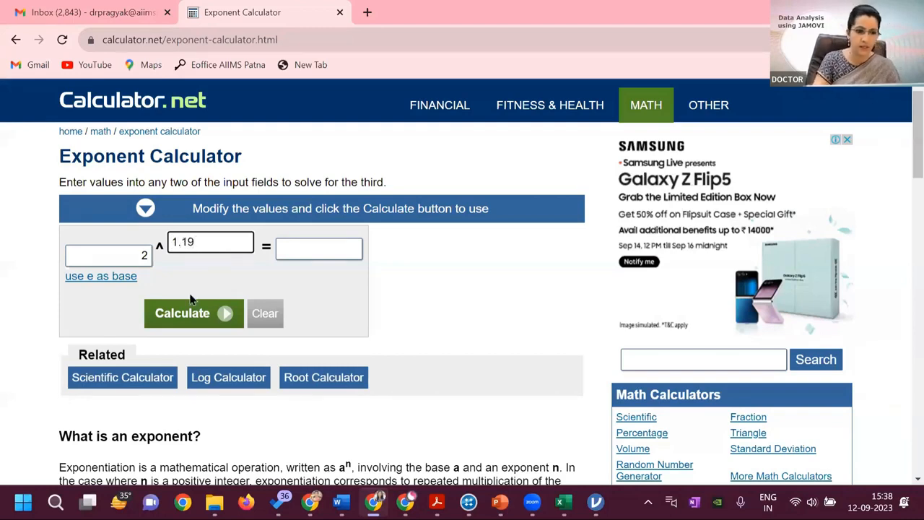
click(184, 318)
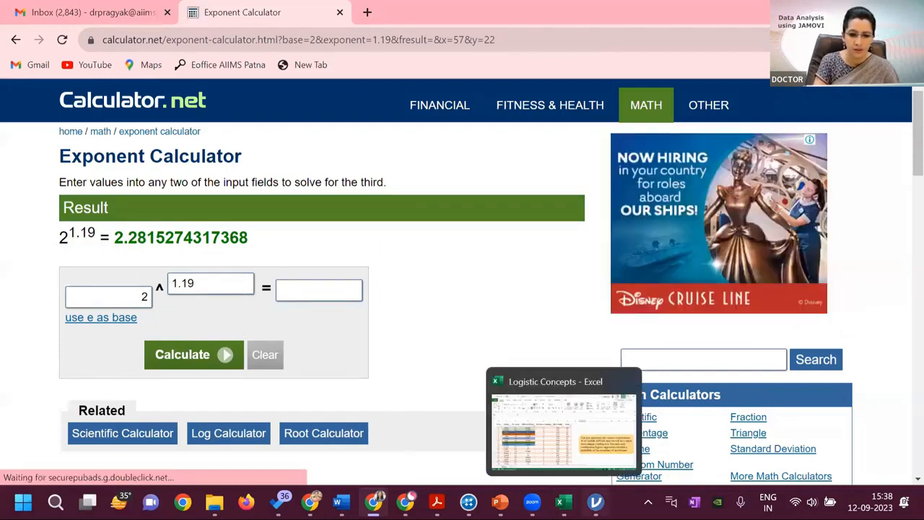
mouse_move(595, 502)
click(608, 449)
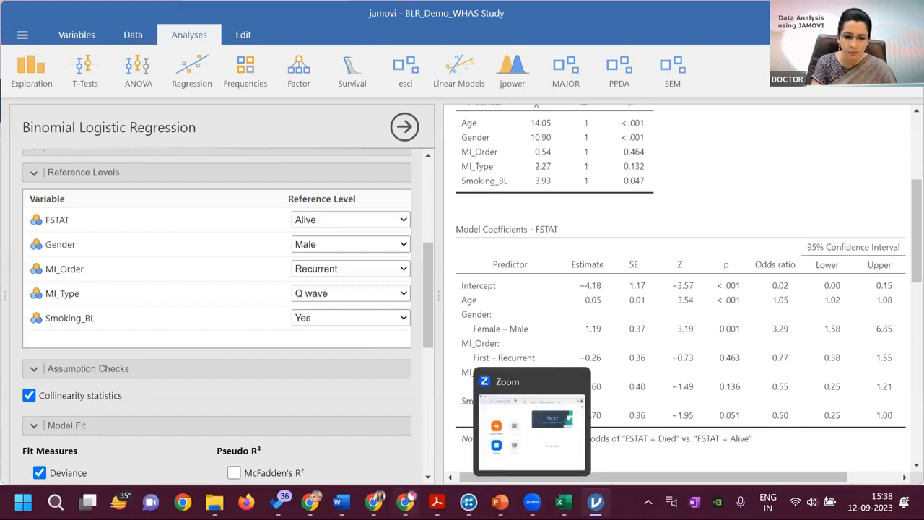
Switch to the Exponent Calculator, use e as the base, and calculate it with the exponent 1.19
mouse_move(374, 502)
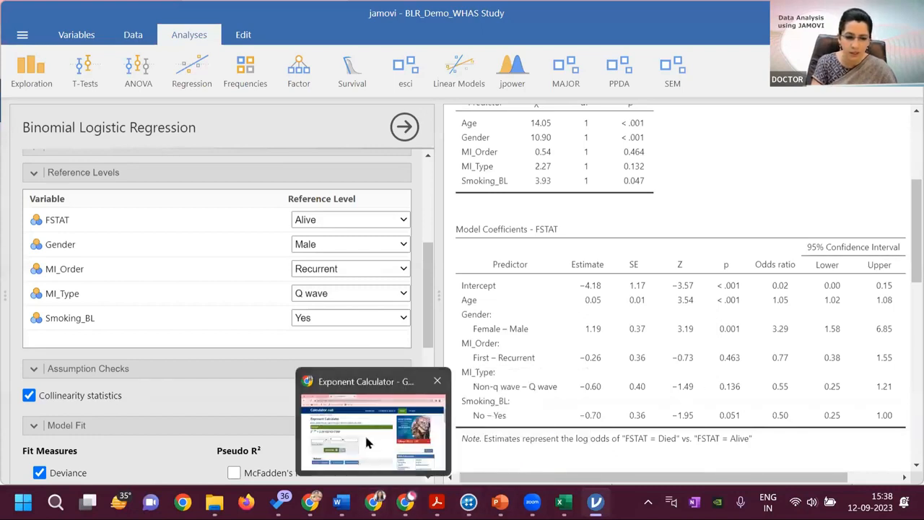
click(353, 391)
click(144, 296)
key(BackSpace)
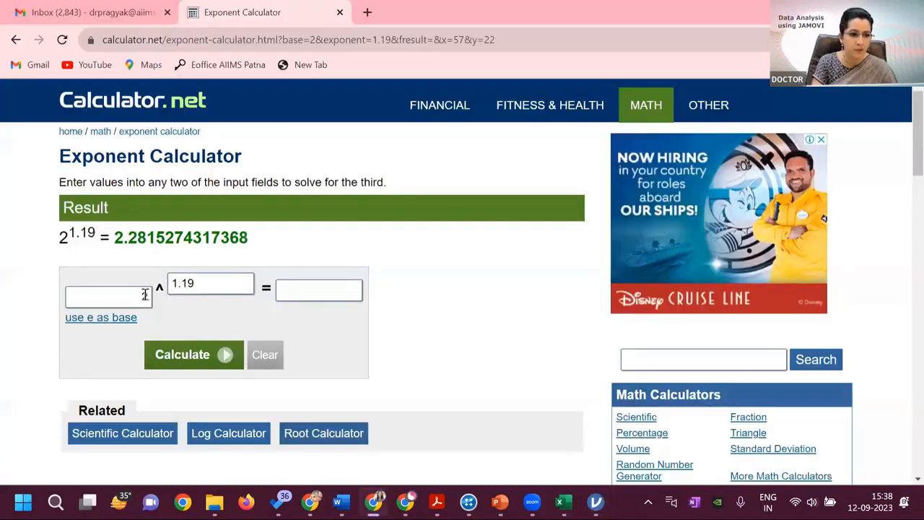
text(2)
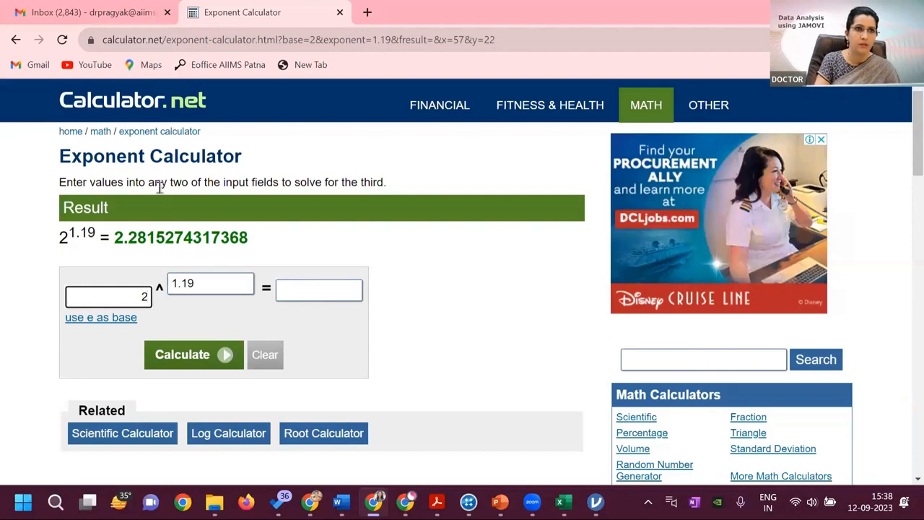
click(103, 318)
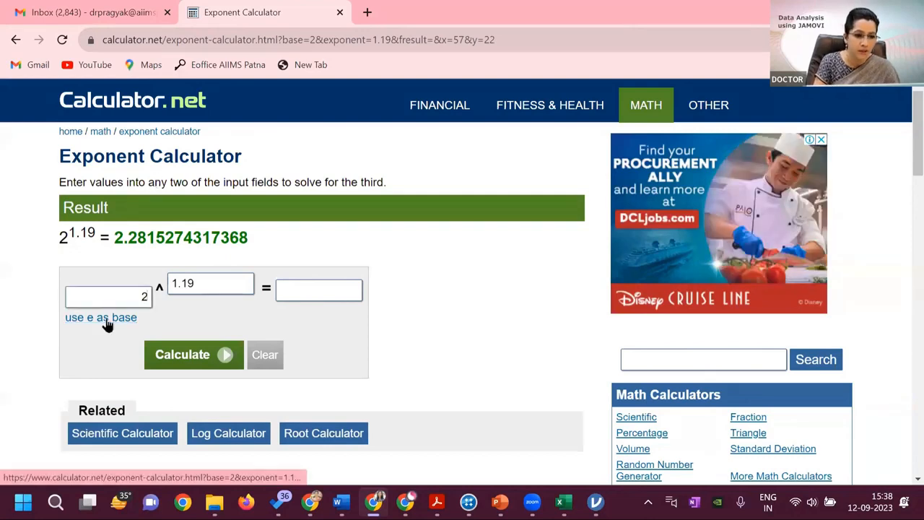
click(189, 355)
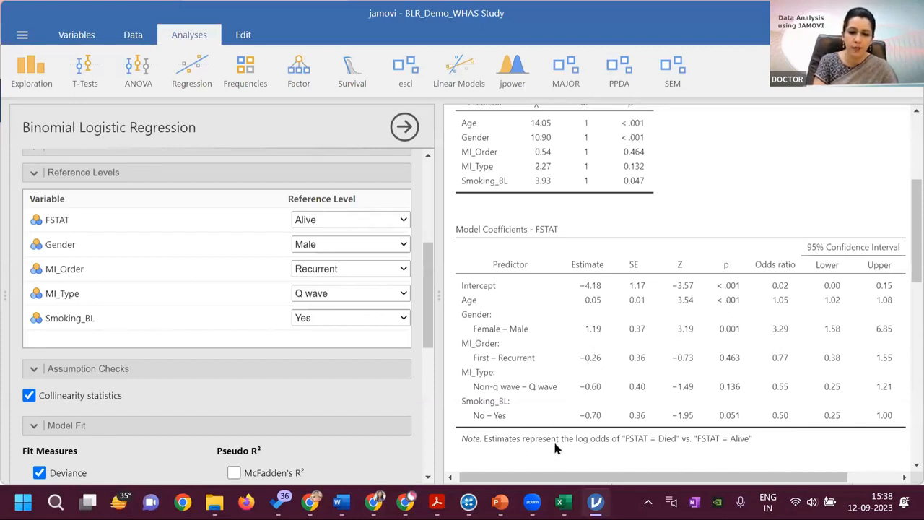
Calculate e to the power -.26 for MI_Order in the Exponent Calculator and return to the jamovi coefficients table
mouse_move(563, 501)
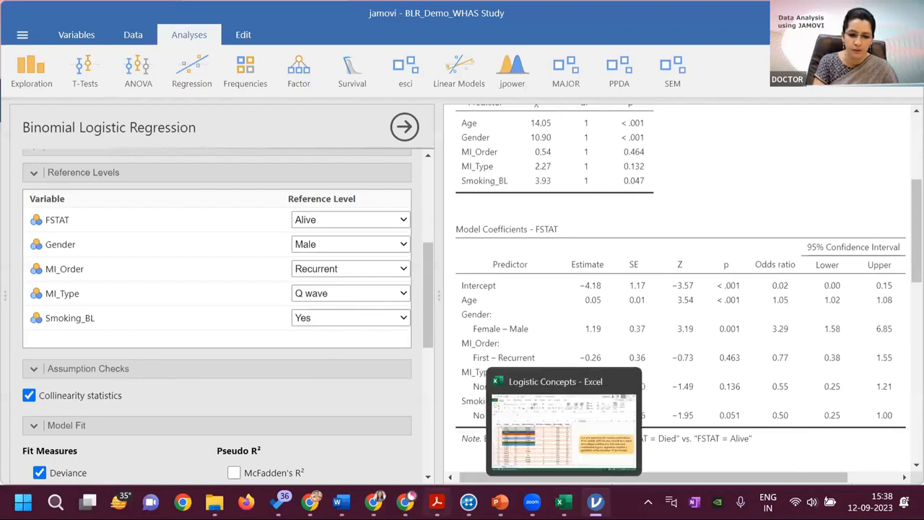
click(373, 437)
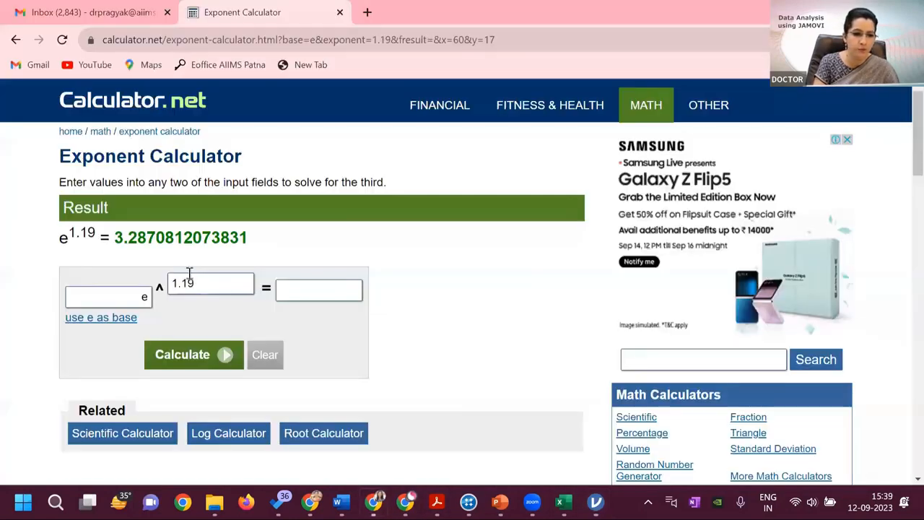
click(195, 282)
key(BackSpace)
key(BackSpace)
key(BackSpace)
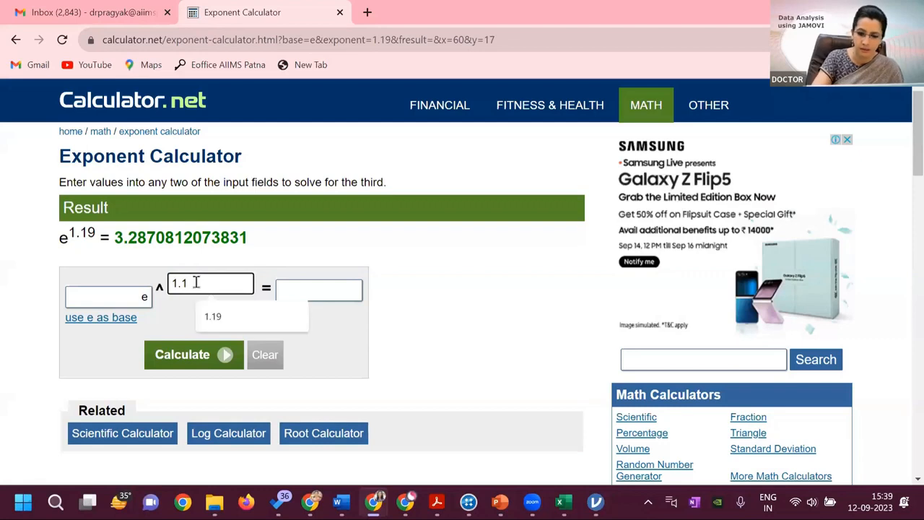
key(BackSpace)
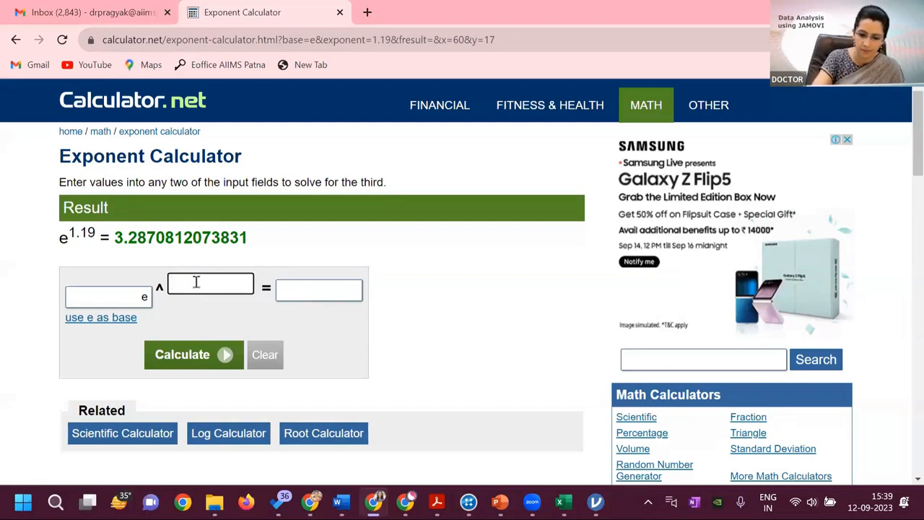
text(-.)
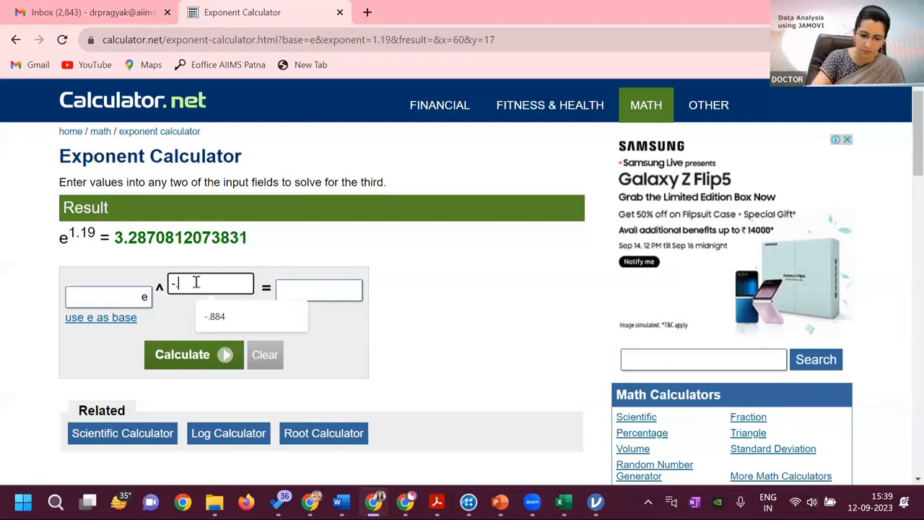
text(26)
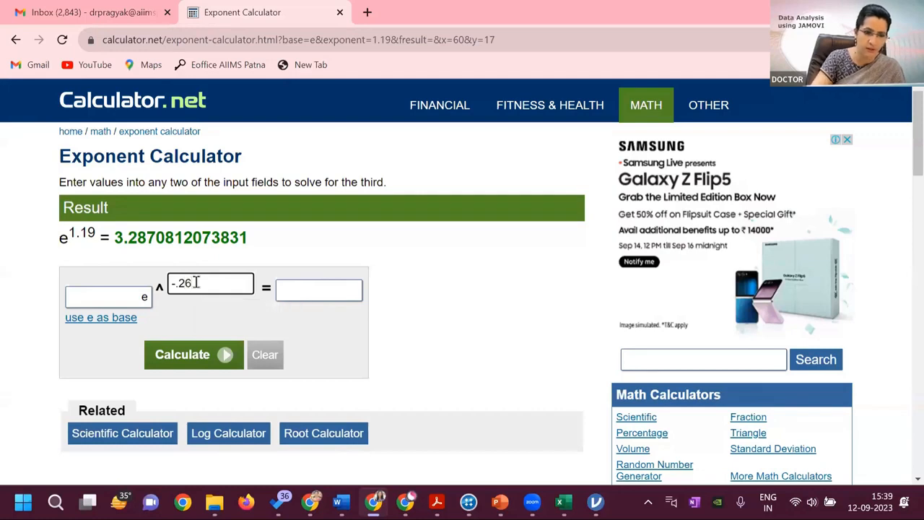
click(189, 361)
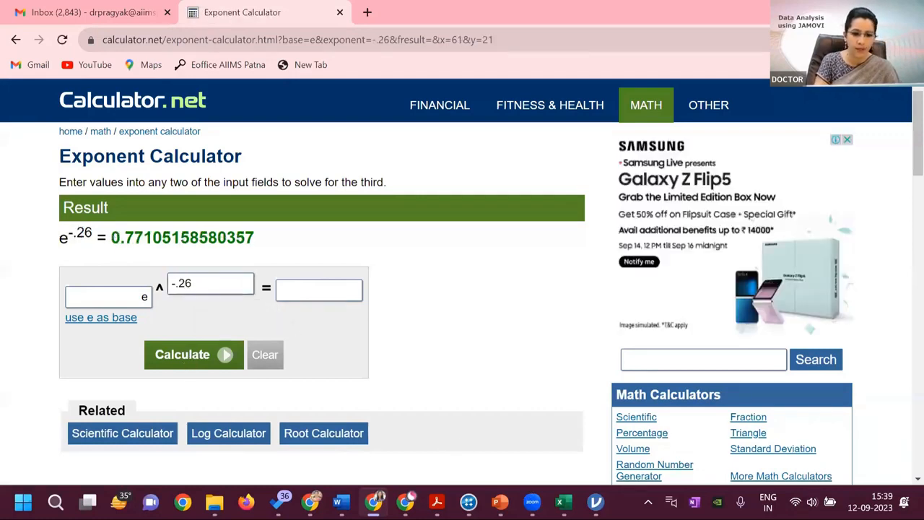
mouse_move(595, 501)
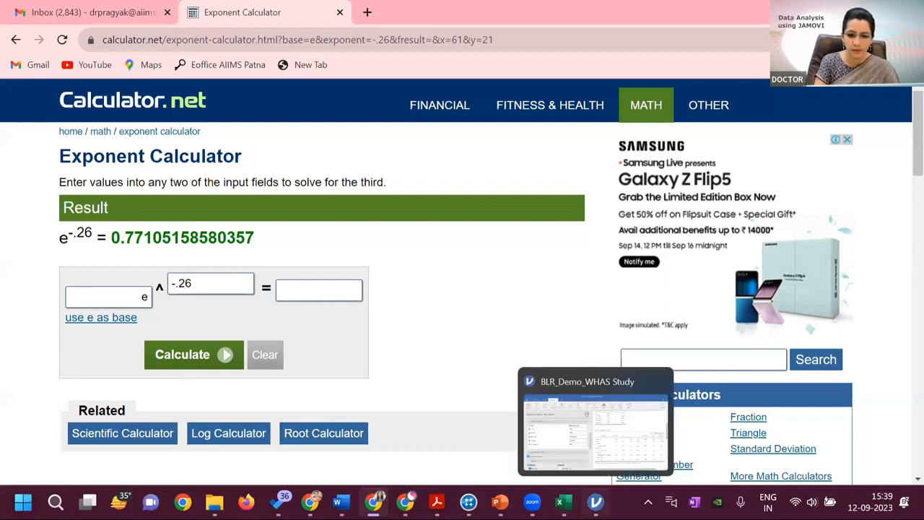
click(637, 418)
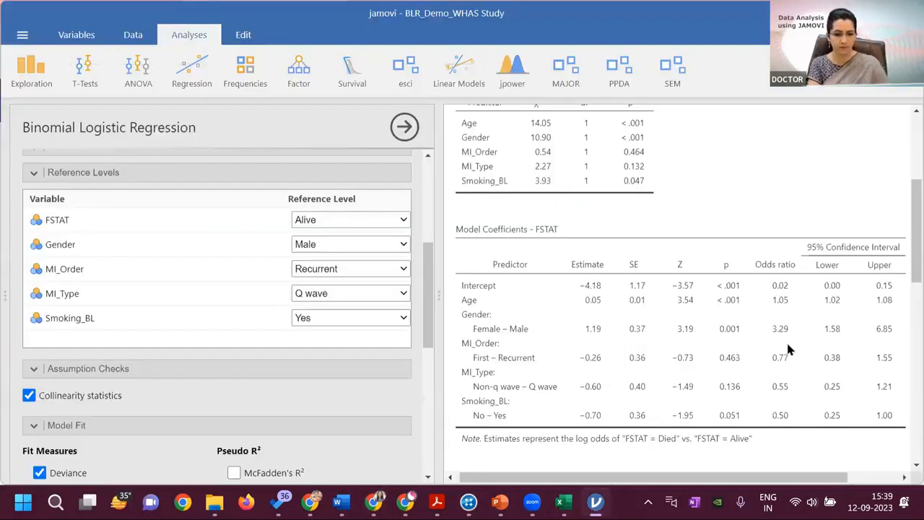
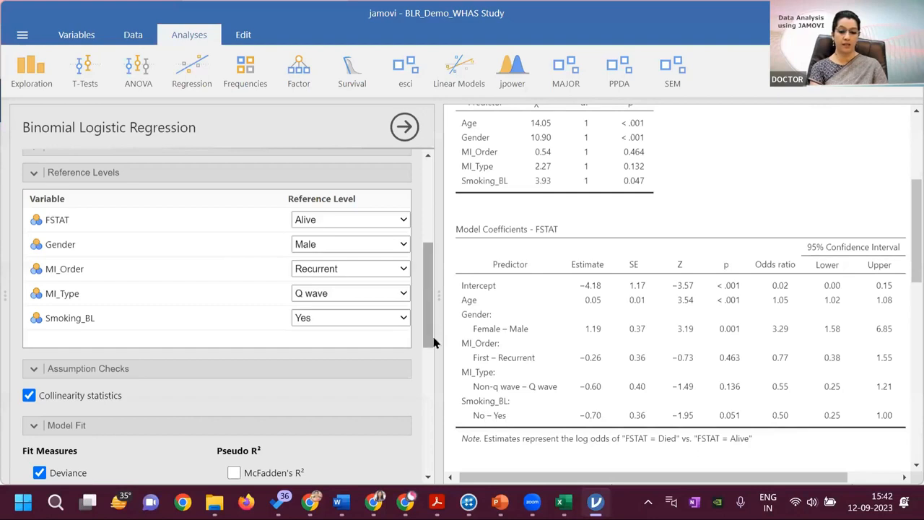
Set the reference level of Smoking_BL to No in the binomial logistic regression
mouse_move(425, 337)
mouse_down()
mouse_move(424, 434)
mouse_move(422, 349)
mouse_up()
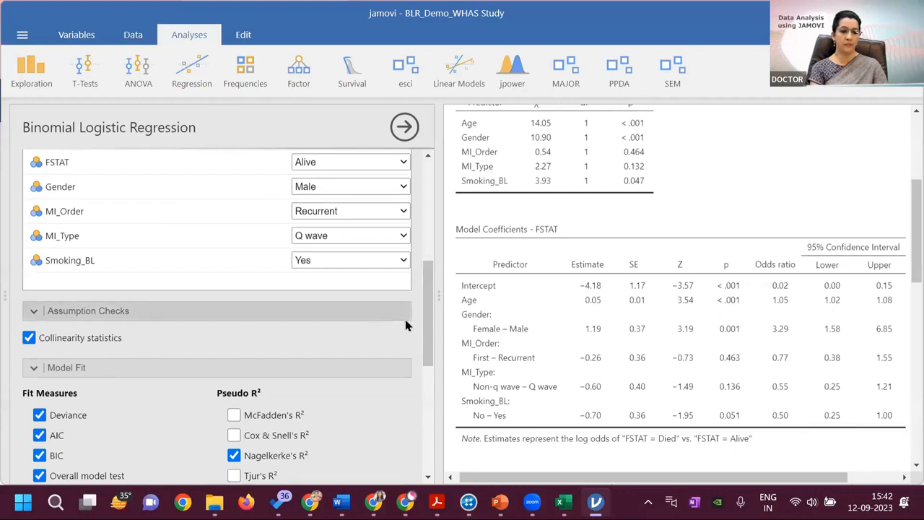
click(404, 264)
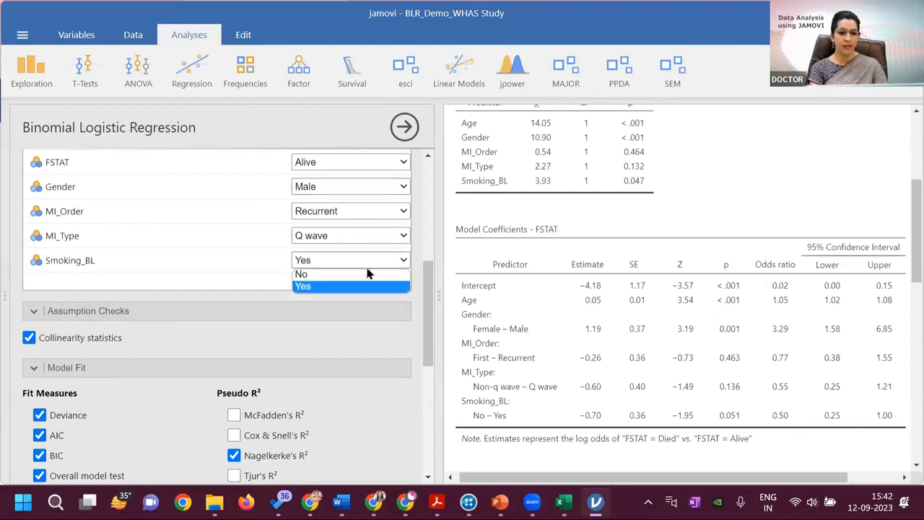
click(358, 272)
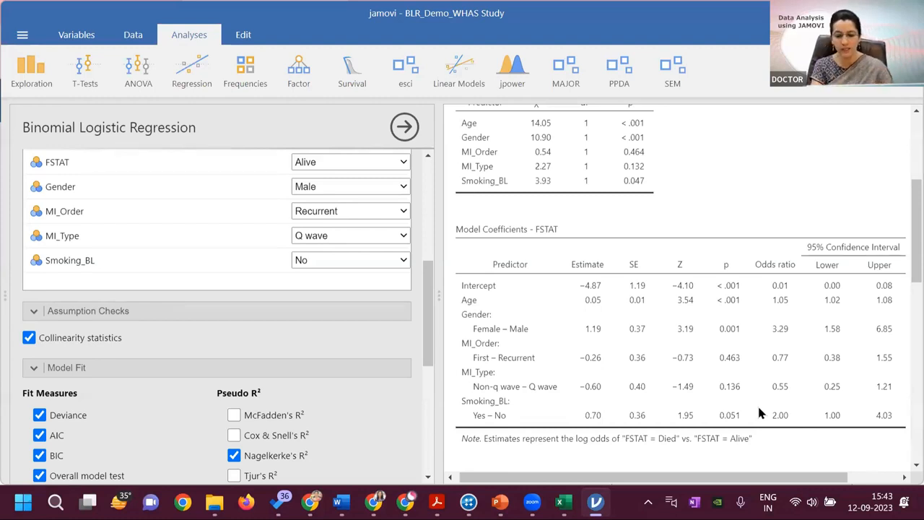
Switch to the Word document BLR_Demo_Tabulation and Interpretation, review its crude and adjusted OR table and interpretation text, and return to jamovi
mouse_move(564, 502)
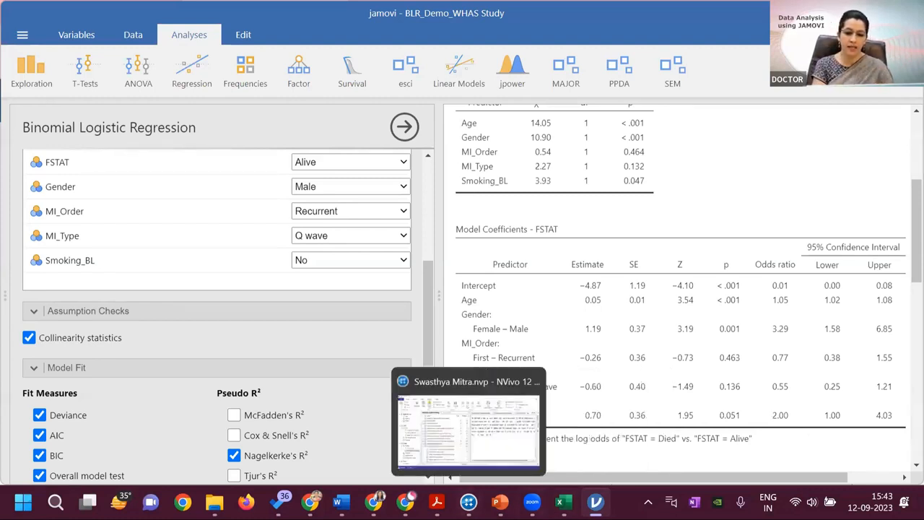
mouse_move(532, 502)
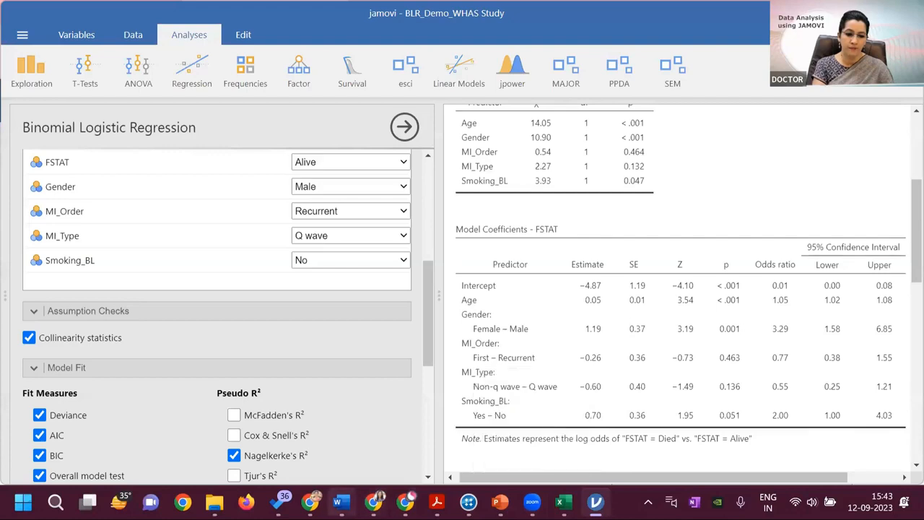
mouse_move(341, 501)
click(618, 429)
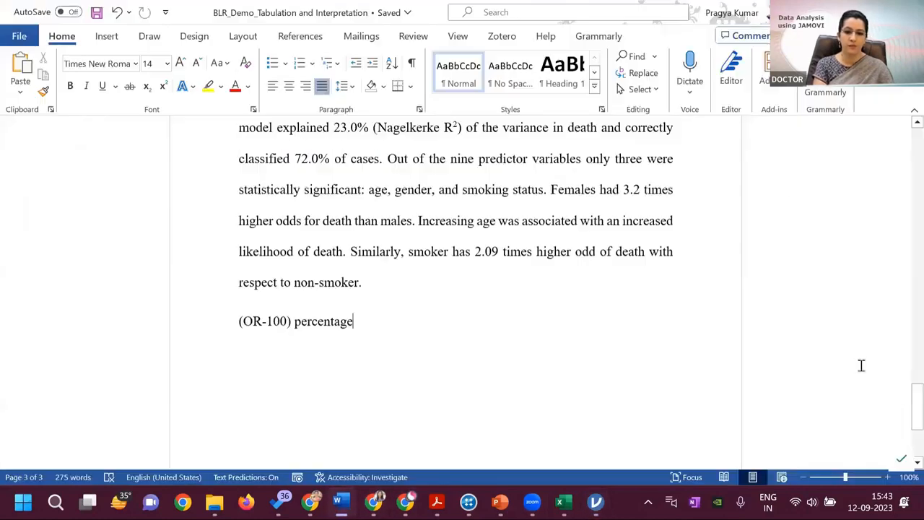
drag(904, 401, 903, 288)
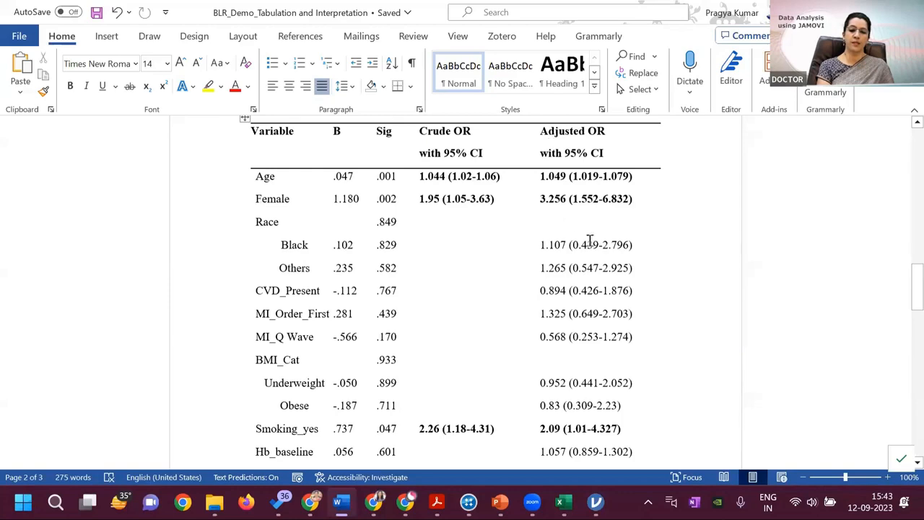
drag(910, 306, 902, 411)
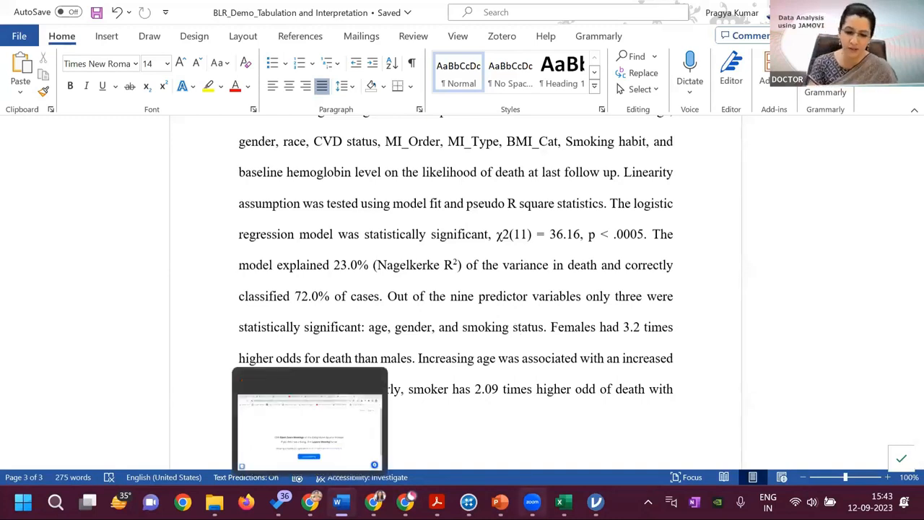
mouse_move(596, 501)
click(627, 439)
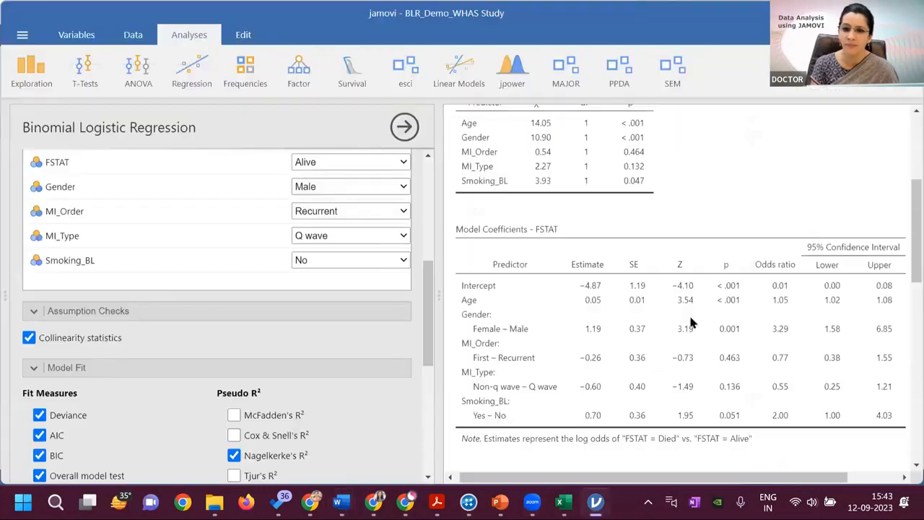
Look through the available survival analyses and the list of installed jamovi modules
scroll(902, 216, up, 5)
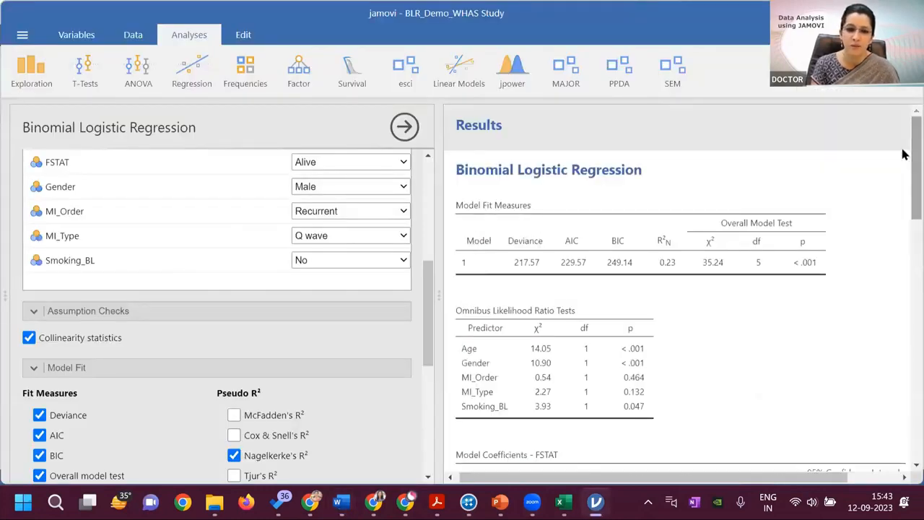
click(360, 81)
click(675, 152)
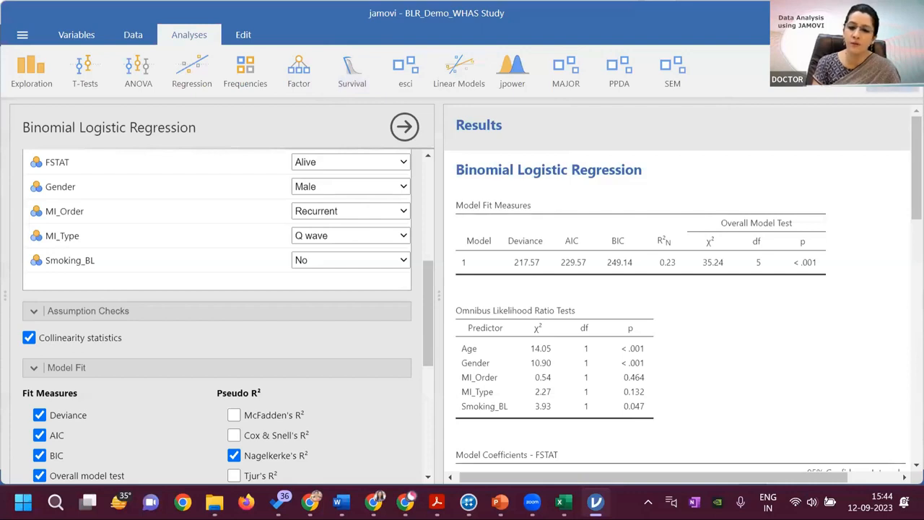
click(893, 73)
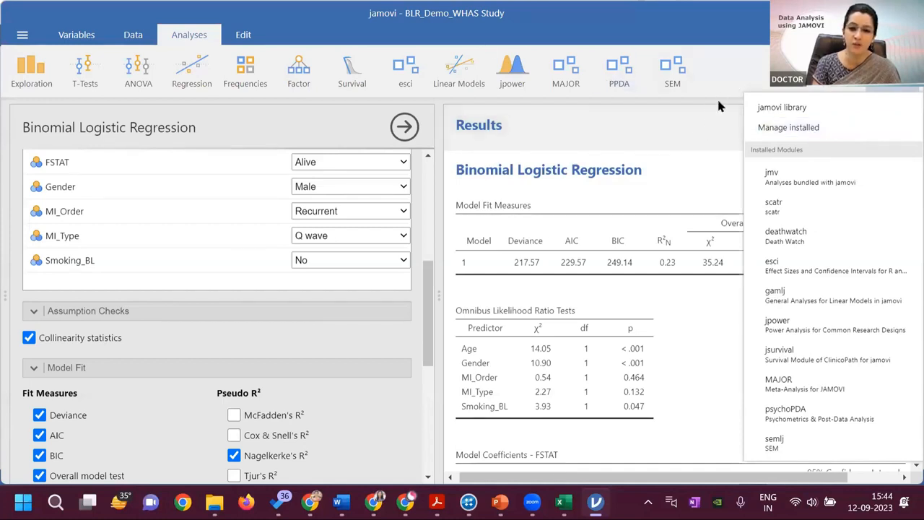
click(695, 133)
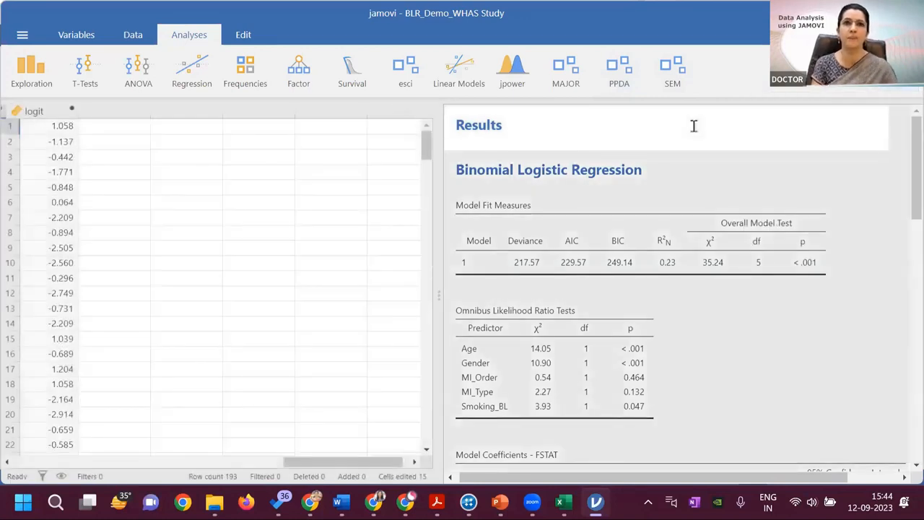
click(703, 340)
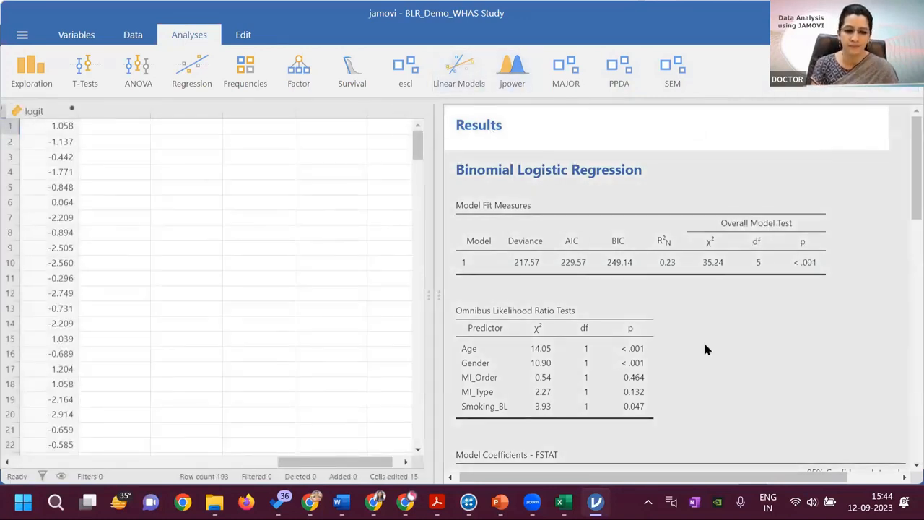
Start an Odds Ratio Table and Plot analysis with FSTAT as the Mortality or Recurrence variable
click(352, 69)
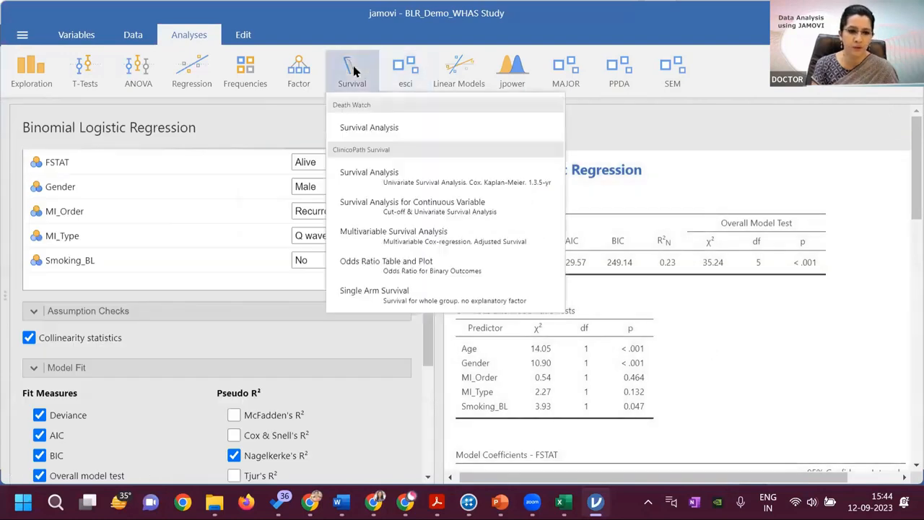
click(397, 269)
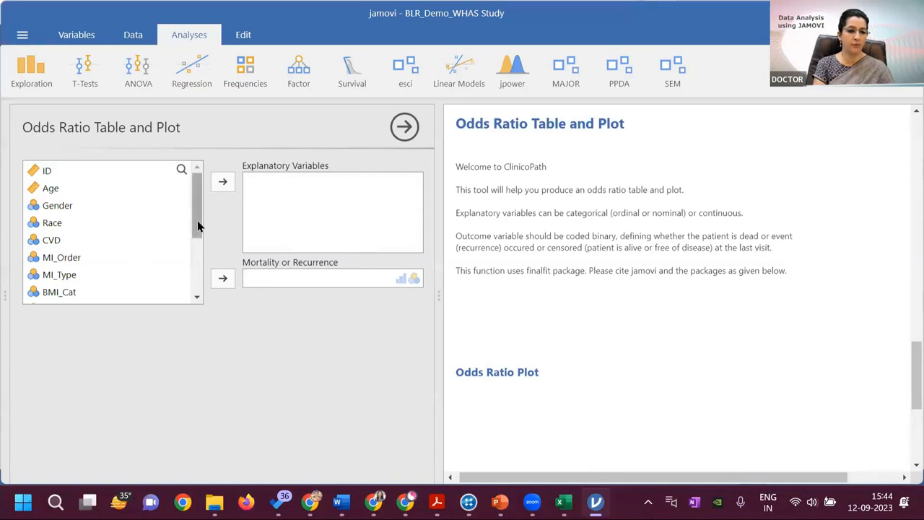
scroll(198, 298, down, 5)
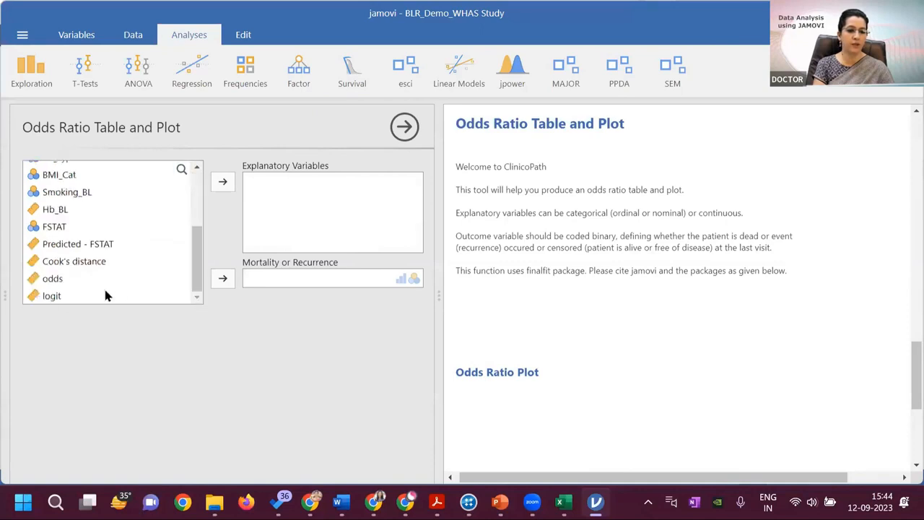
click(72, 228)
click(222, 278)
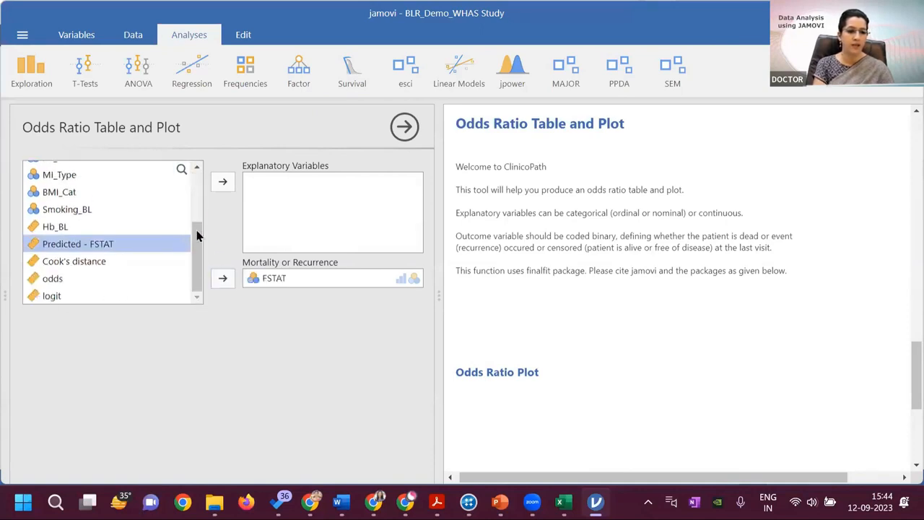
Add Age, Gender, MI_Order, MI_Type and Smoking_BL as explanatory variables of the odds ratio analysis
scroll(195, 209, up, 5)
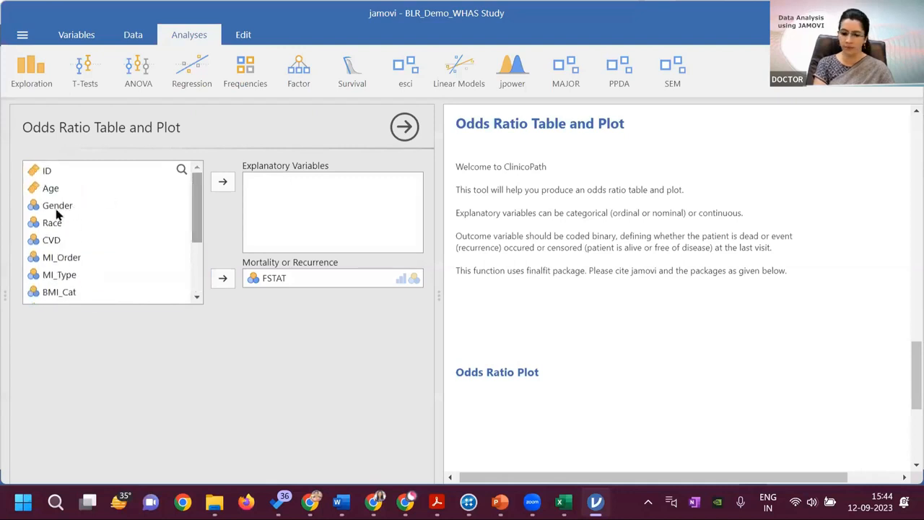
click(52, 189)
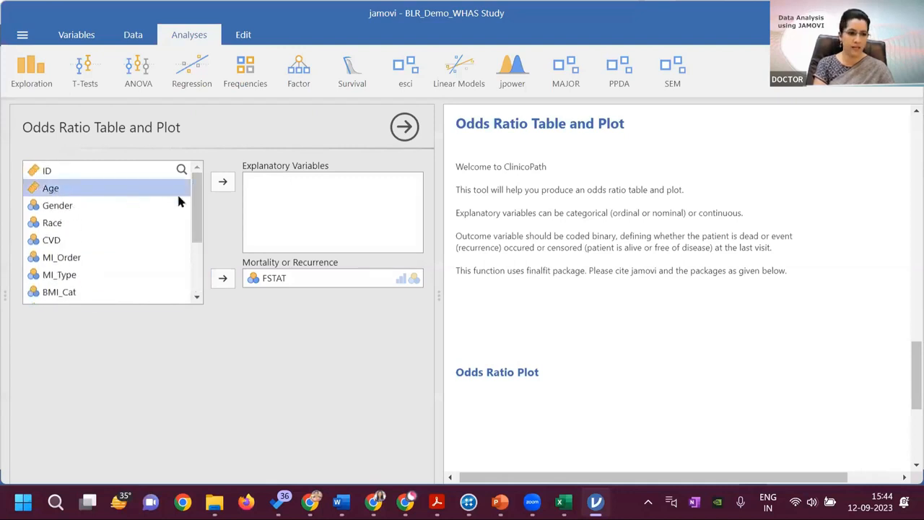
click(215, 182)
click(215, 182)
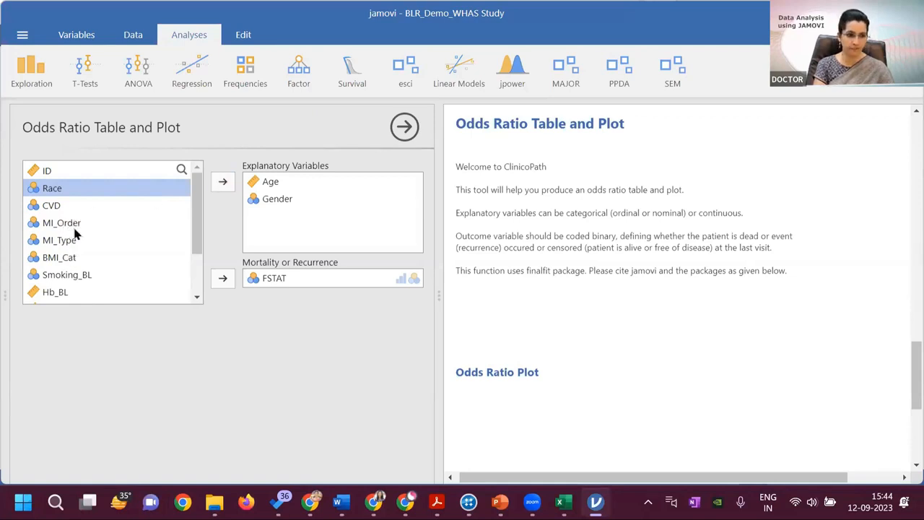
click(74, 227)
click(224, 183)
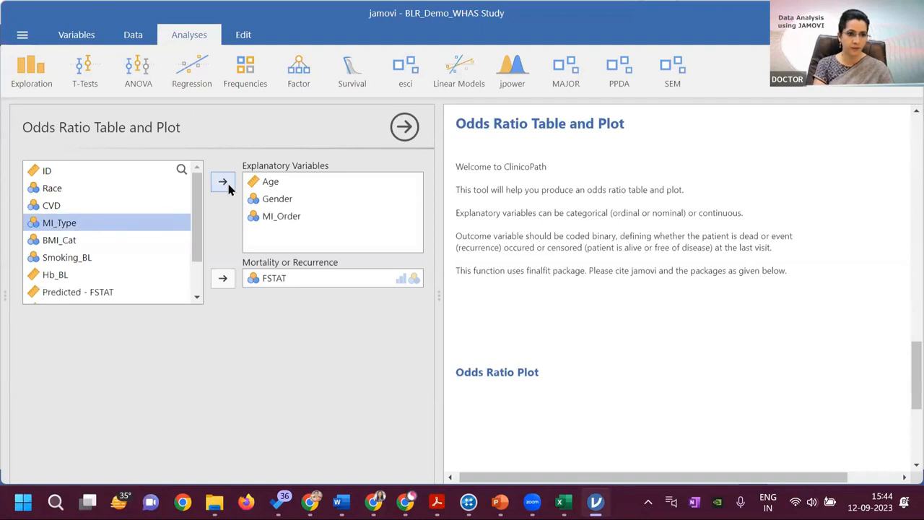
click(225, 184)
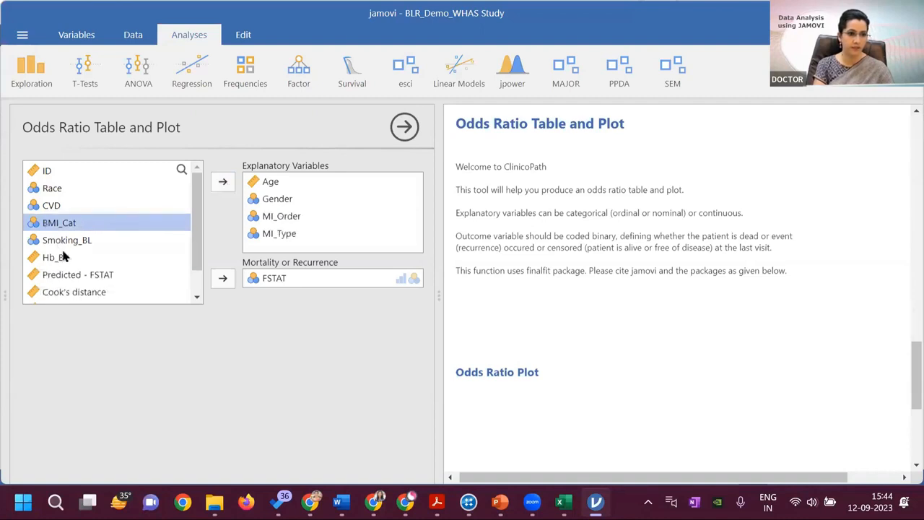
click(76, 242)
click(222, 184)
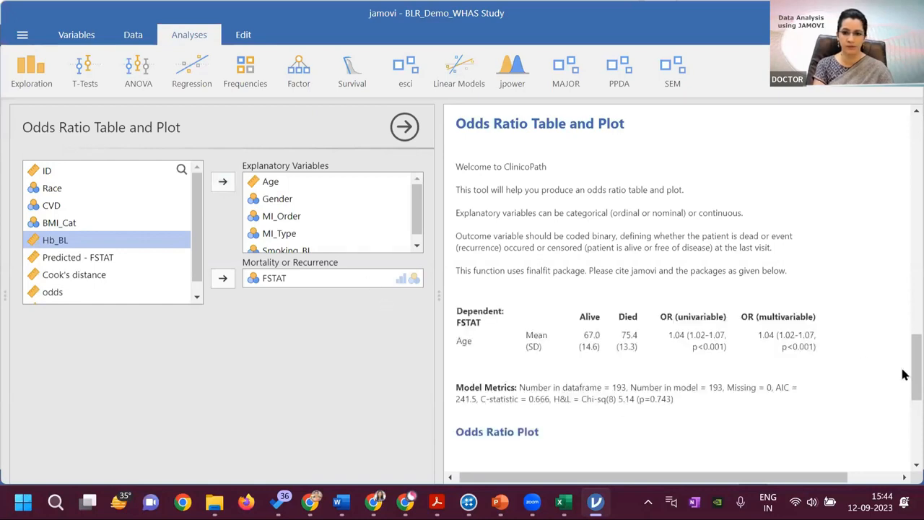
Examine the univariable and multivariable OR columns for FSTAT, outlining them, and view the odds ratio plot
drag(903, 371, 902, 401)
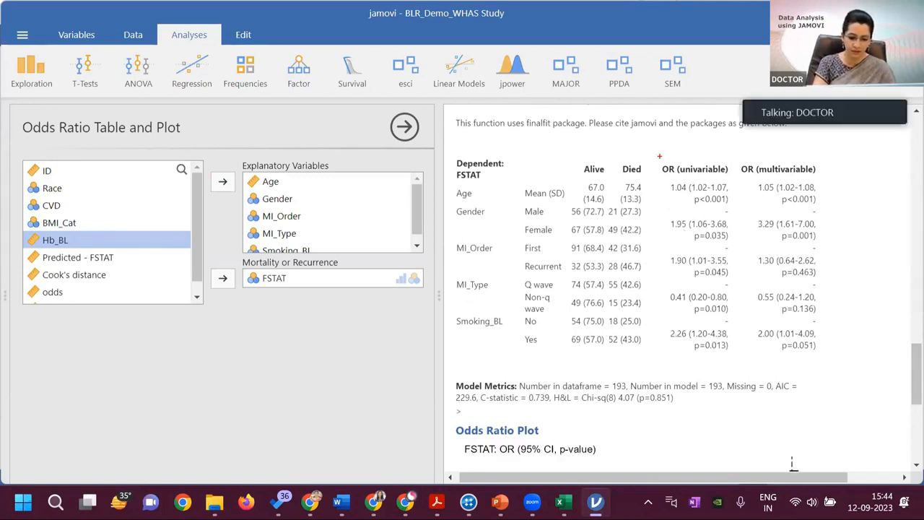
mouse_move(659, 156)
mouse_down()
mouse_move(714, 218)
mouse_move(821, 388)
mouse_move(832, 391)
mouse_up()
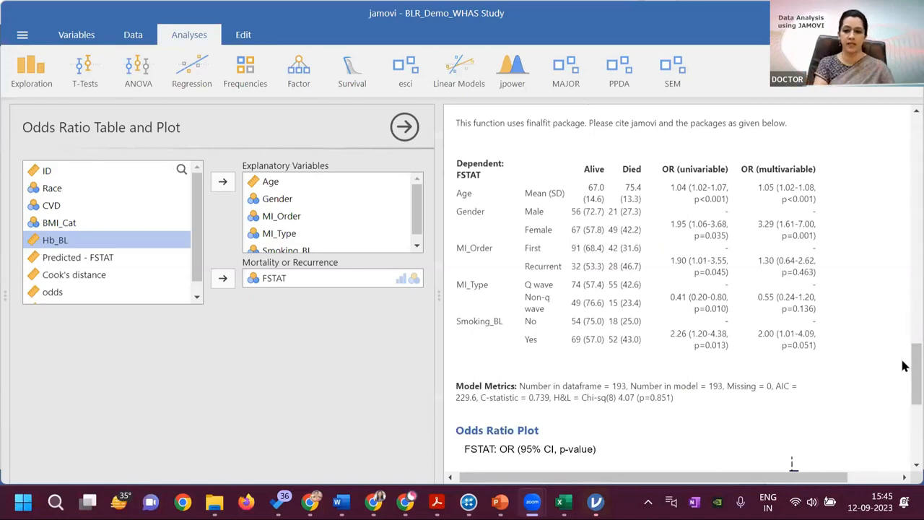
scroll(904, 390, down, 3)
scroll(903, 411, down, 5)
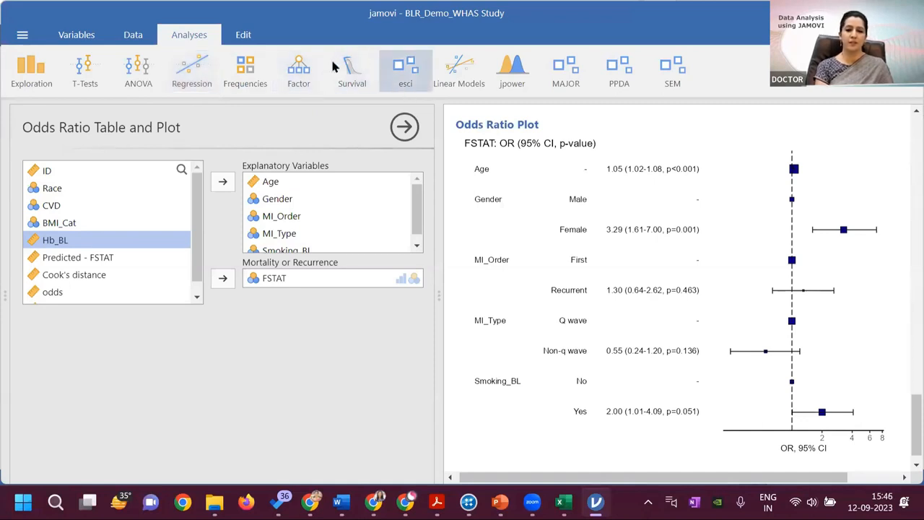
Search the available modules in the jamovi library for the Death Watch module
click(356, 73)
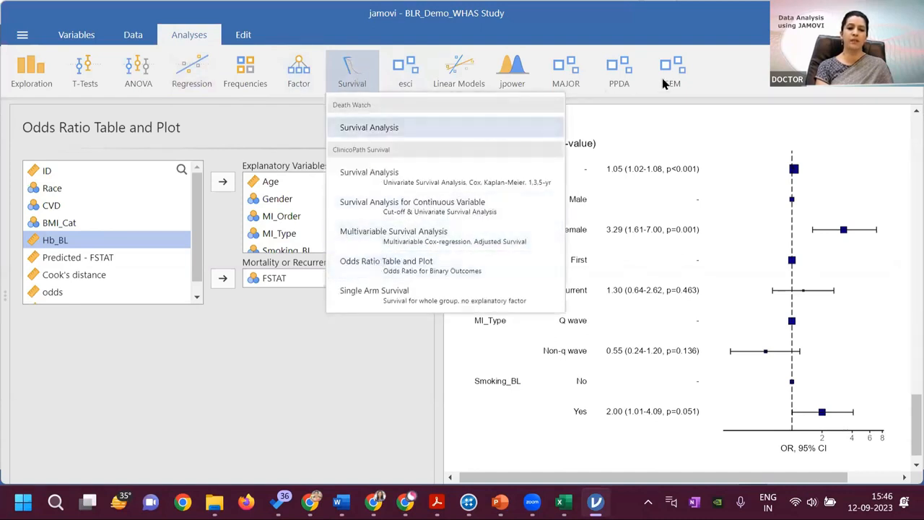
click(729, 69)
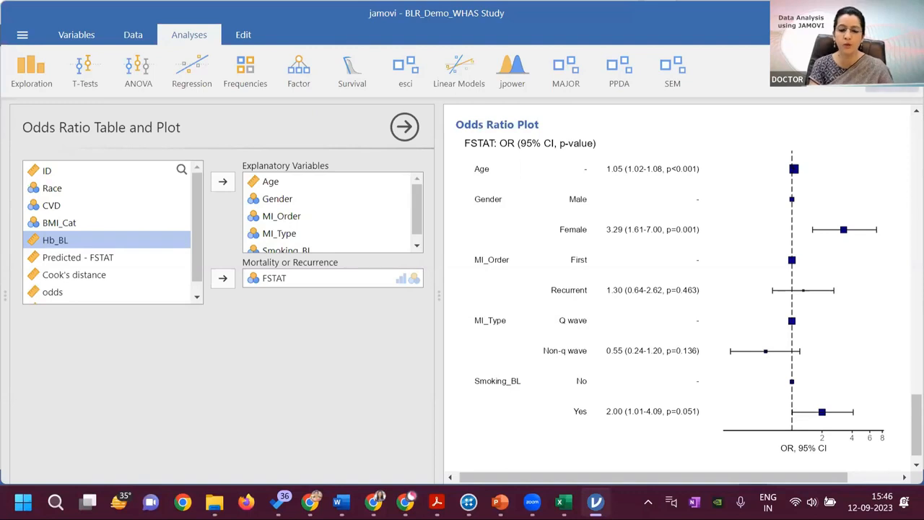
click(902, 79)
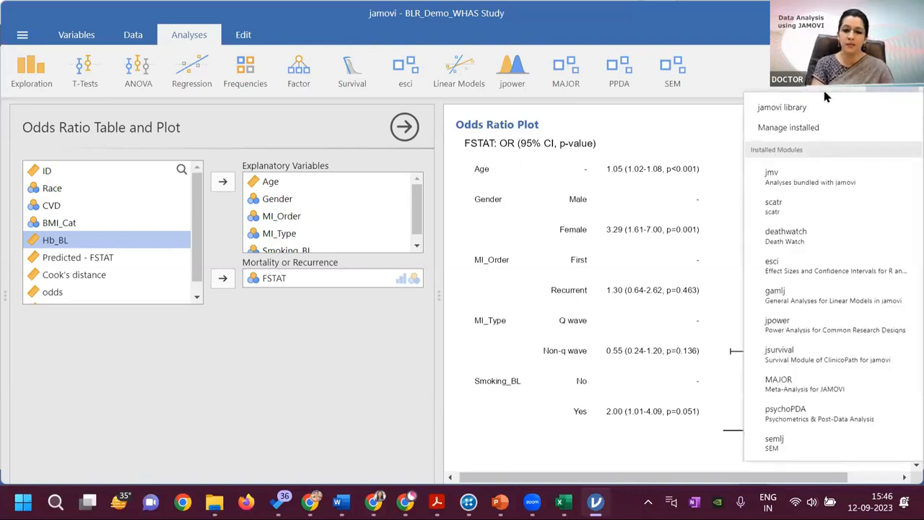
click(788, 127)
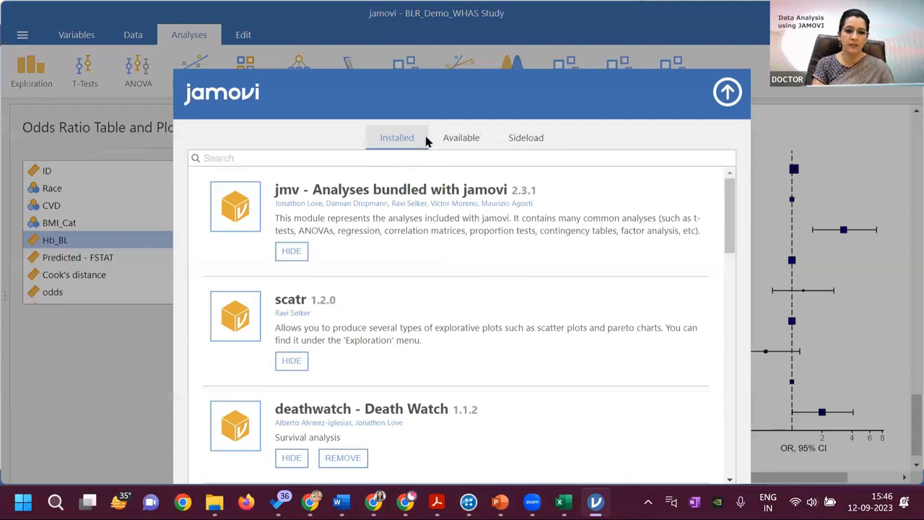
click(455, 138)
click(345, 160)
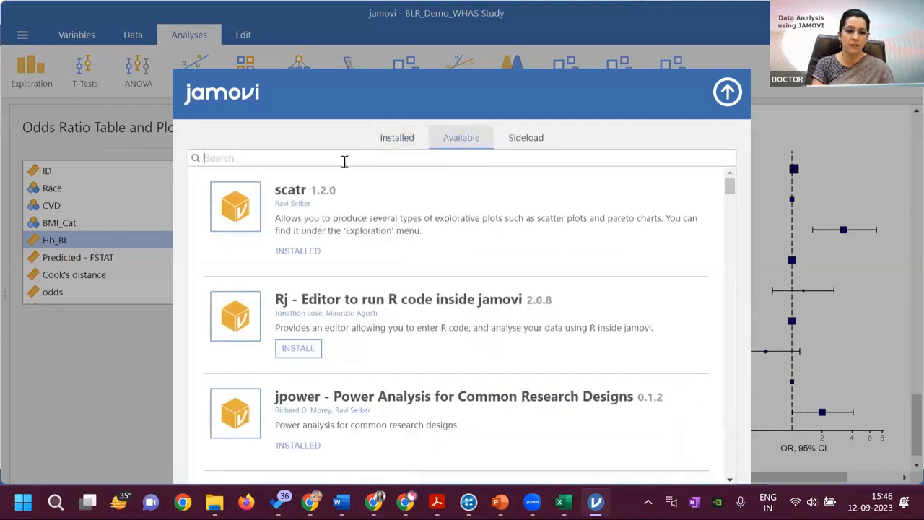
text(deat)
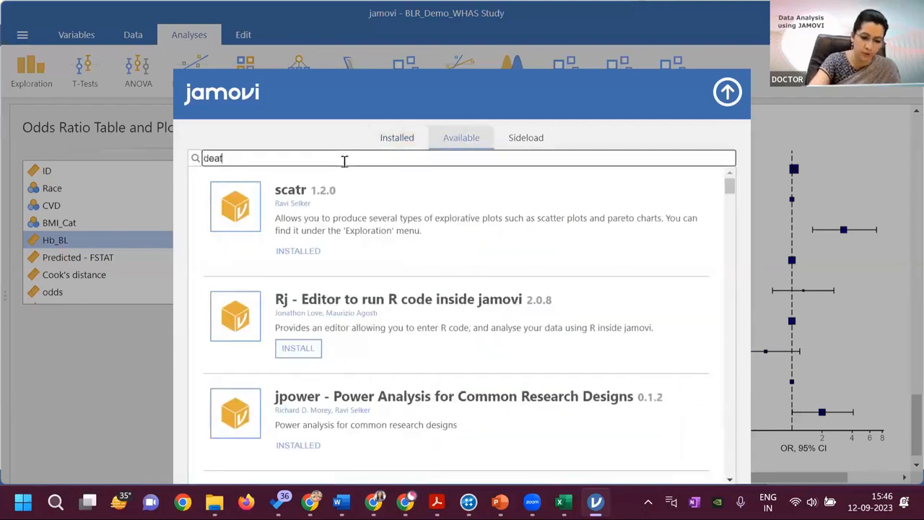
text(h watc)
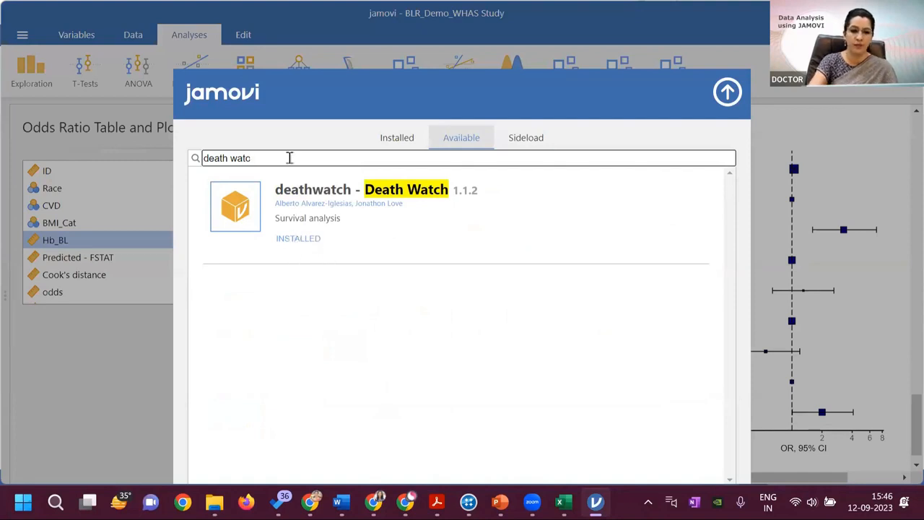
Clear the module search, close the library, and show the survival analyses list before returning to the odds ratio plot
key(BackSpace)
key(BackSpace)
key(BackSpace)
key(BackSpace)
key(BackSpace)
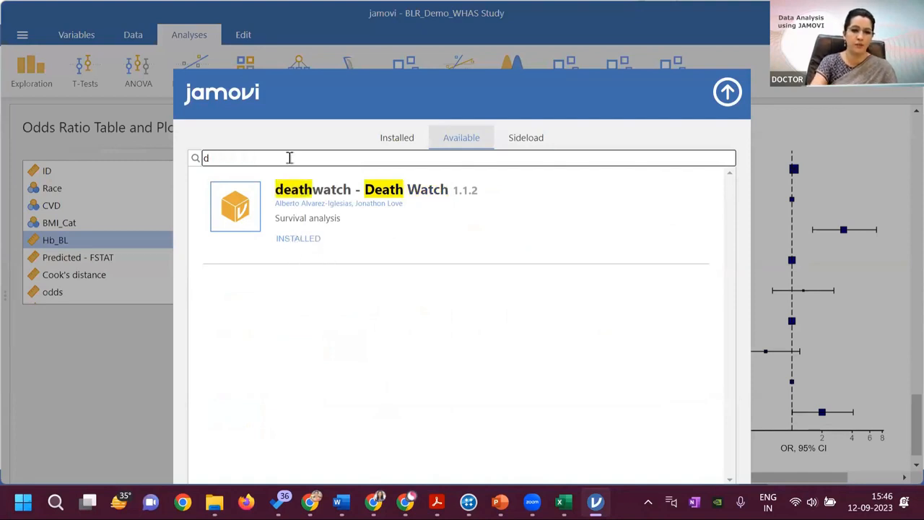
click(731, 91)
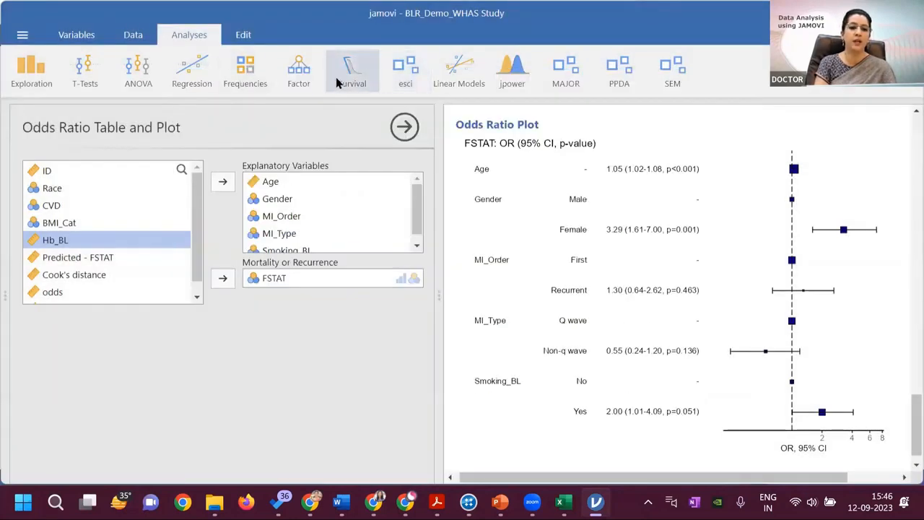
click(364, 76)
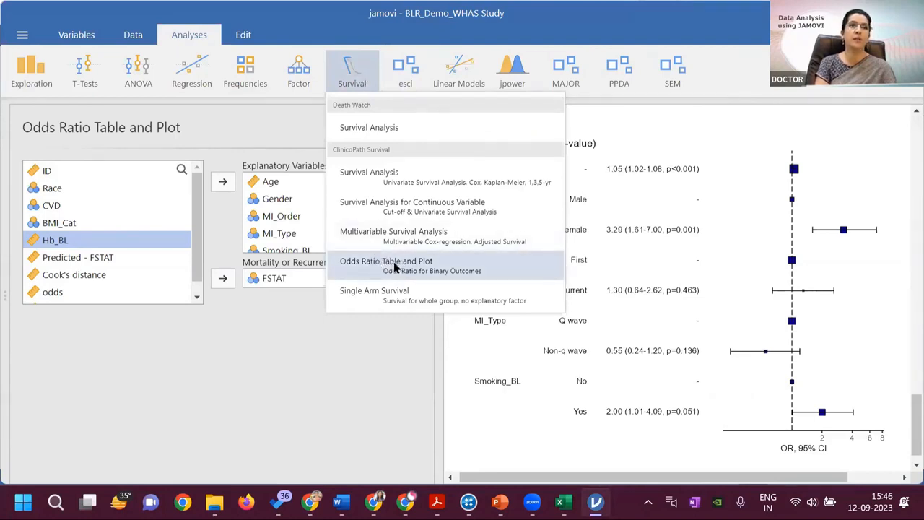
click(347, 394)
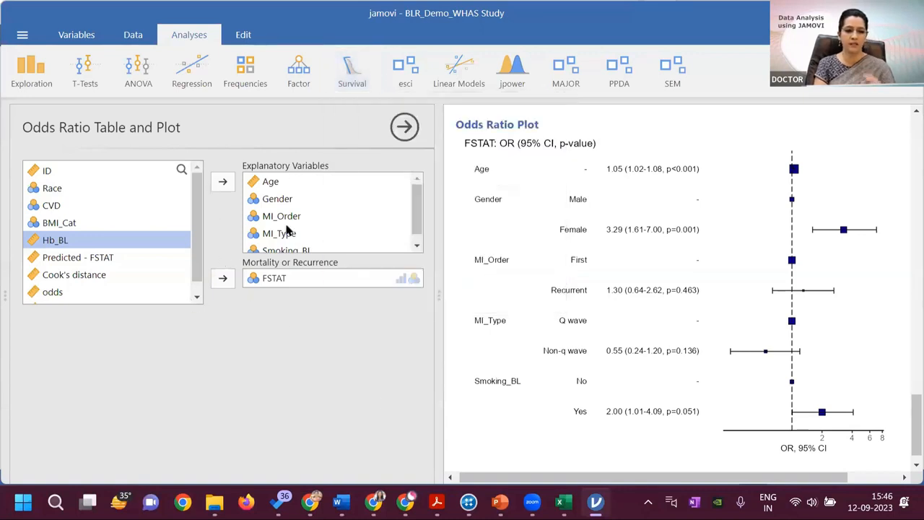